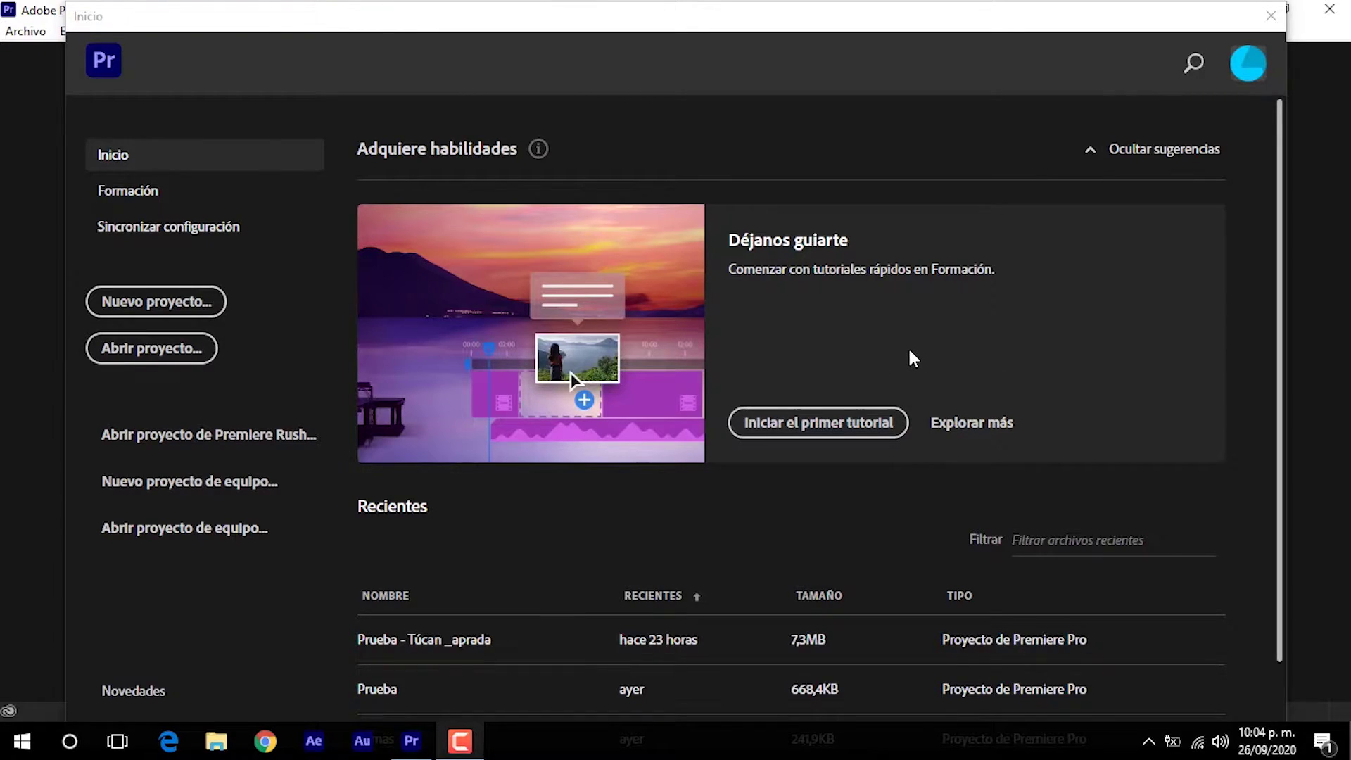
- Start a new project and name it NUEVO TUTORIAL
{"action": "scroll", "coordinate": [687, 621], "scroll_direction": "down", "scroll_amount": 2}
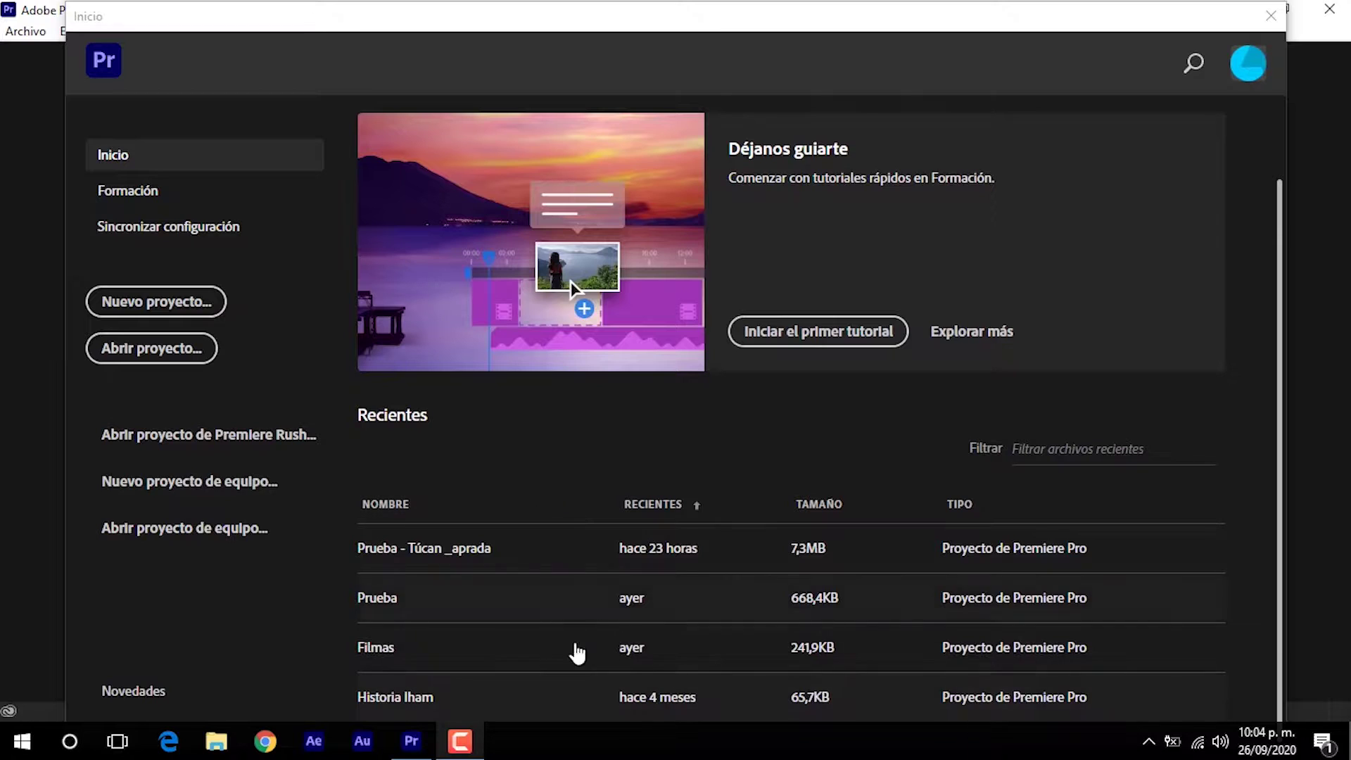
{"action": "scroll", "coordinate": [696, 533], "scroll_direction": "up", "scroll_amount": 1}
{"action": "scroll", "coordinate": [697, 533], "scroll_direction": "up", "scroll_amount": 1}
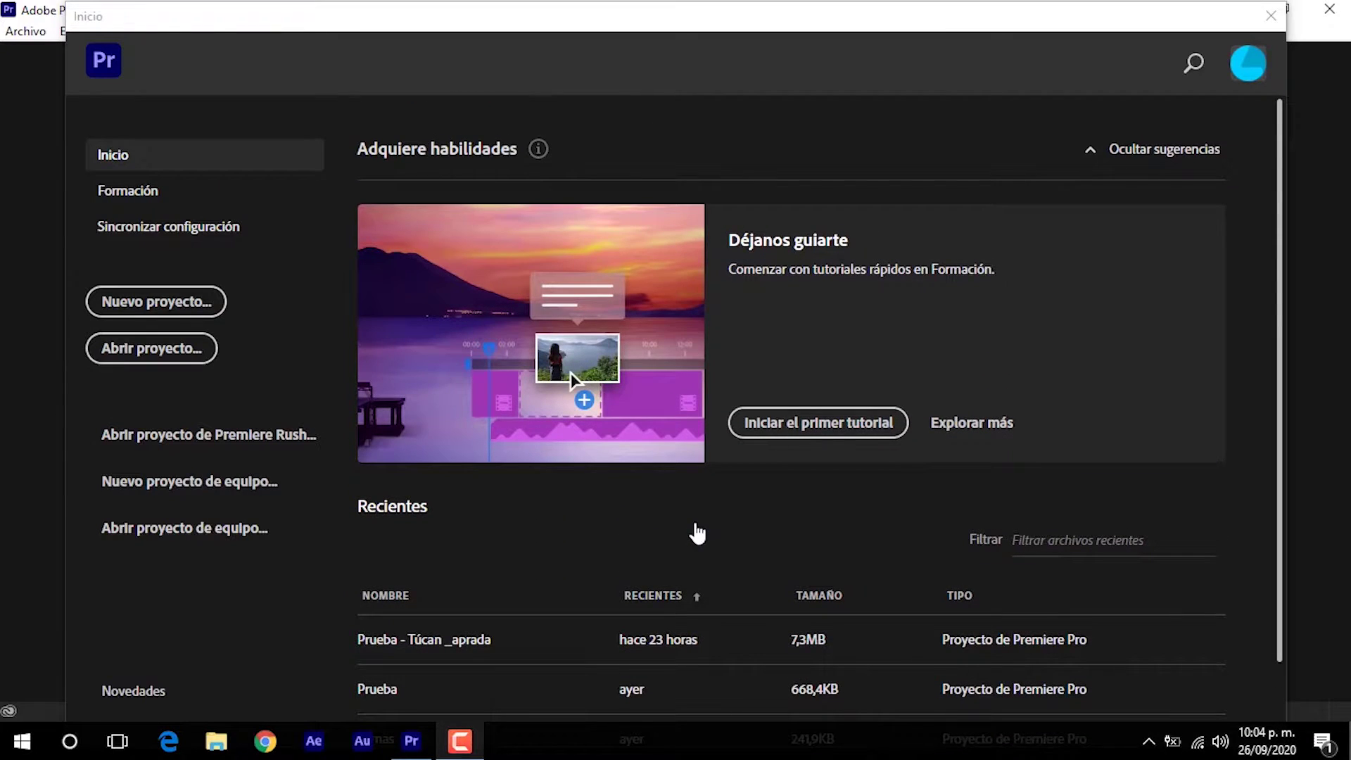
{"action": "left_click", "coordinate": [185, 307]}
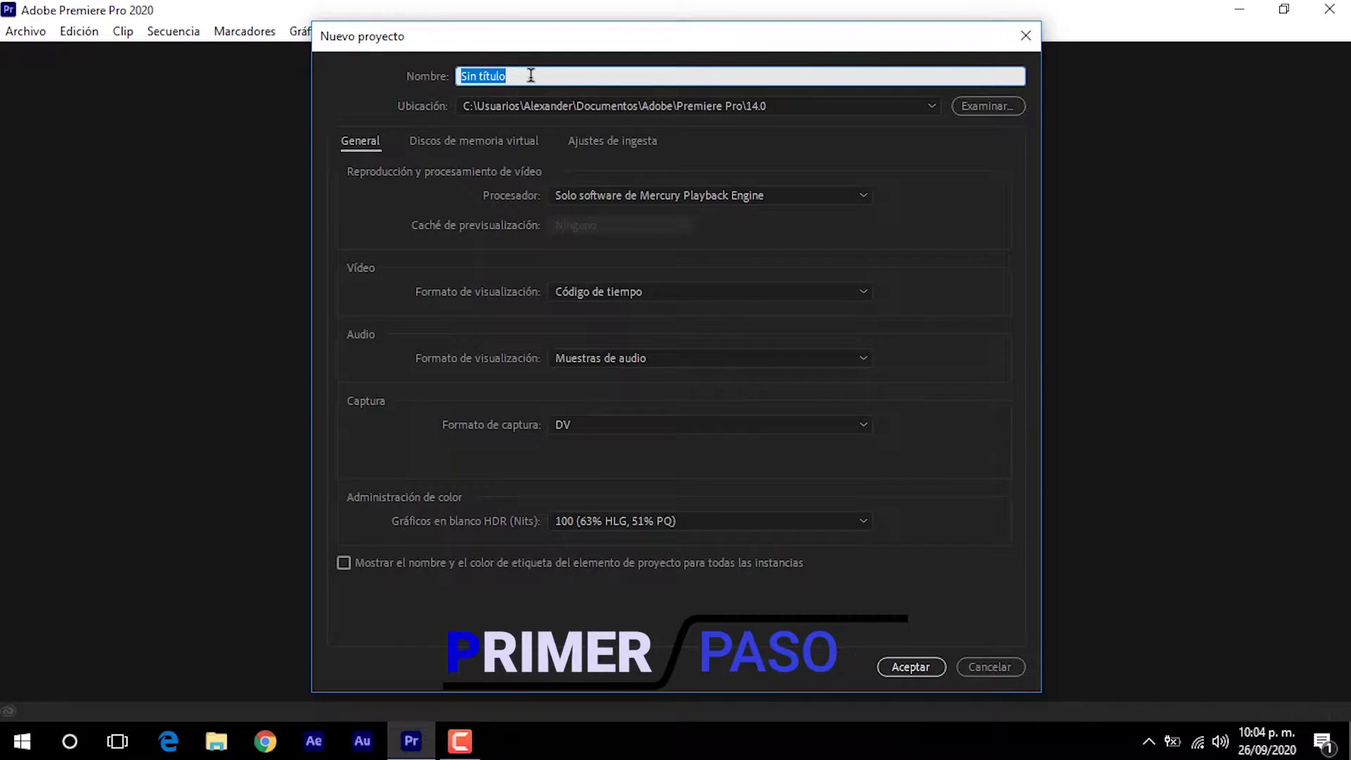
{"action": "left_click", "coordinate": [561, 76]}
{"action": "type", "text": "NUEVO TUTORIAL"}
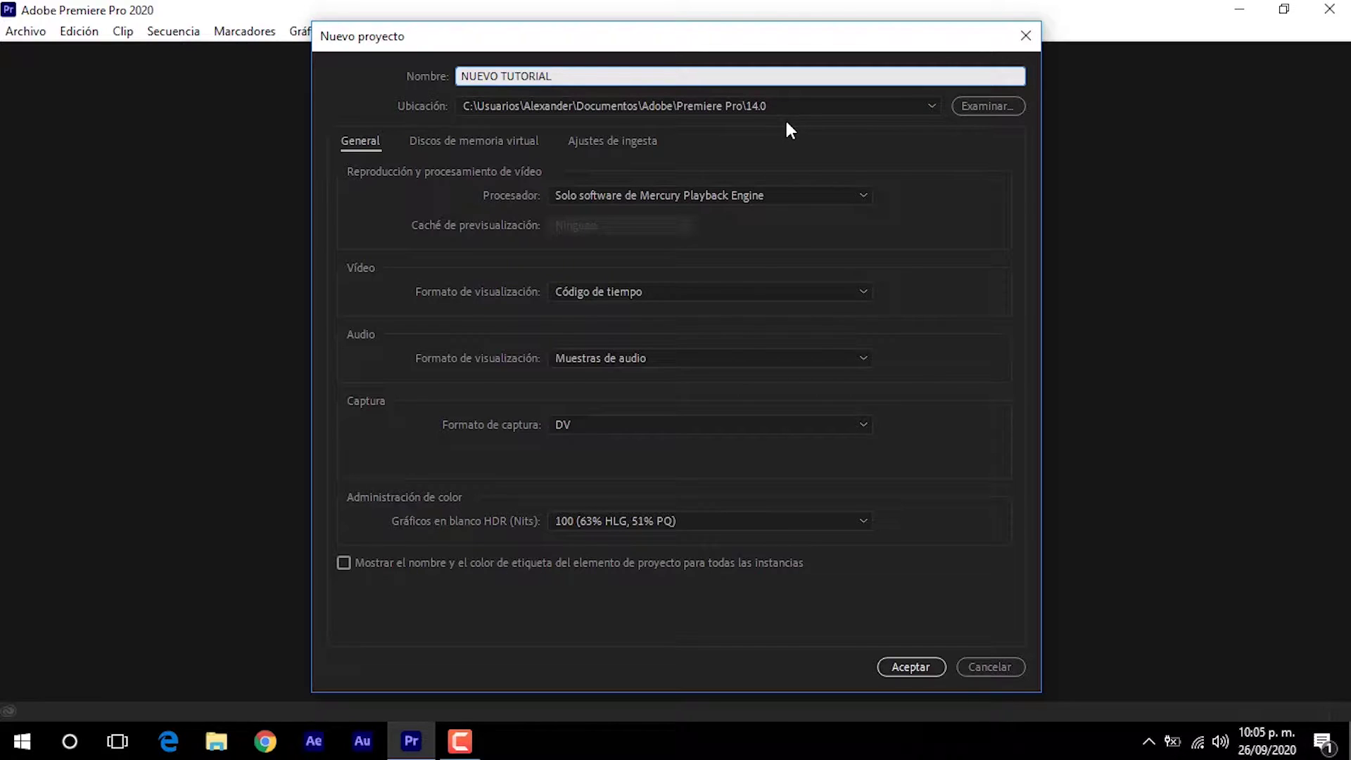
- Set the project location to the desktop folder TUTORIALES ADOBE PREMIER PRO and create the project
{"action": "left_click", "coordinate": [988, 107]}
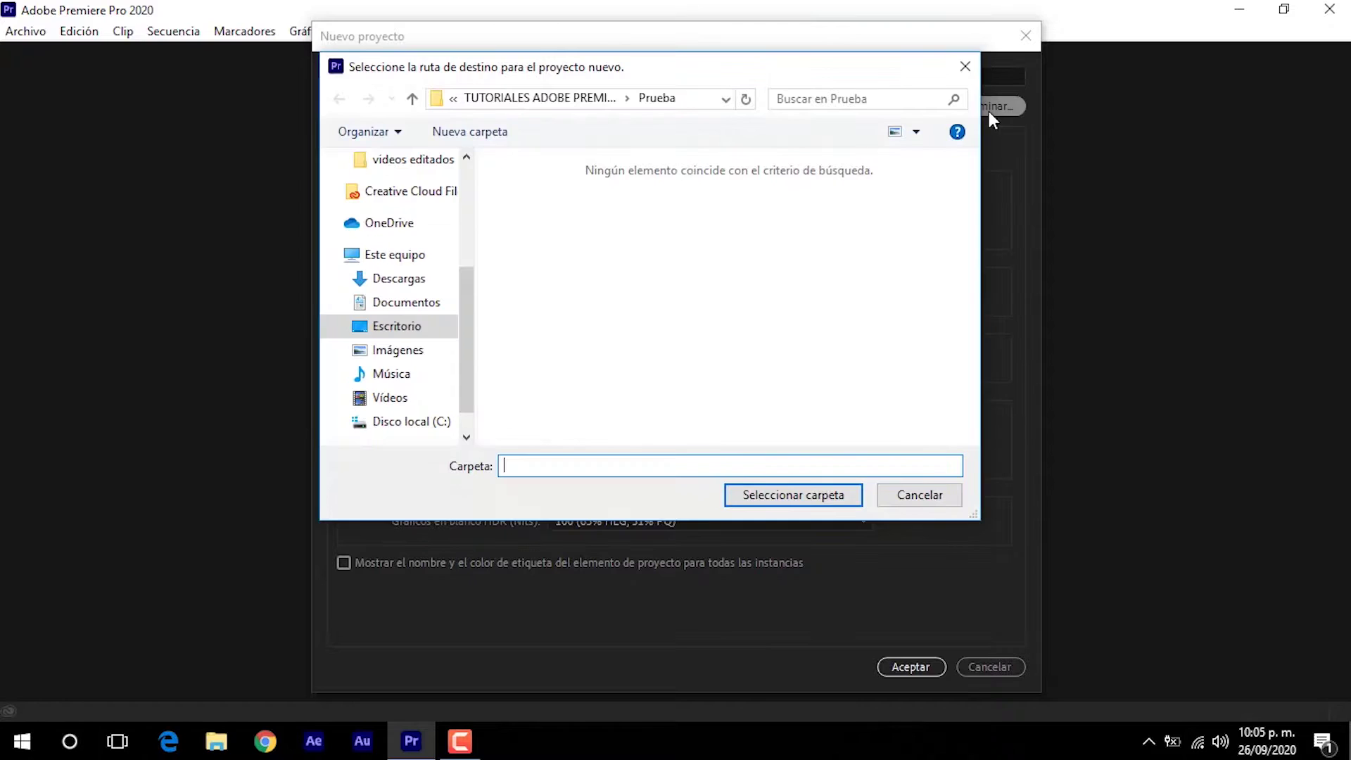
{"action": "left_click", "coordinate": [394, 326]}
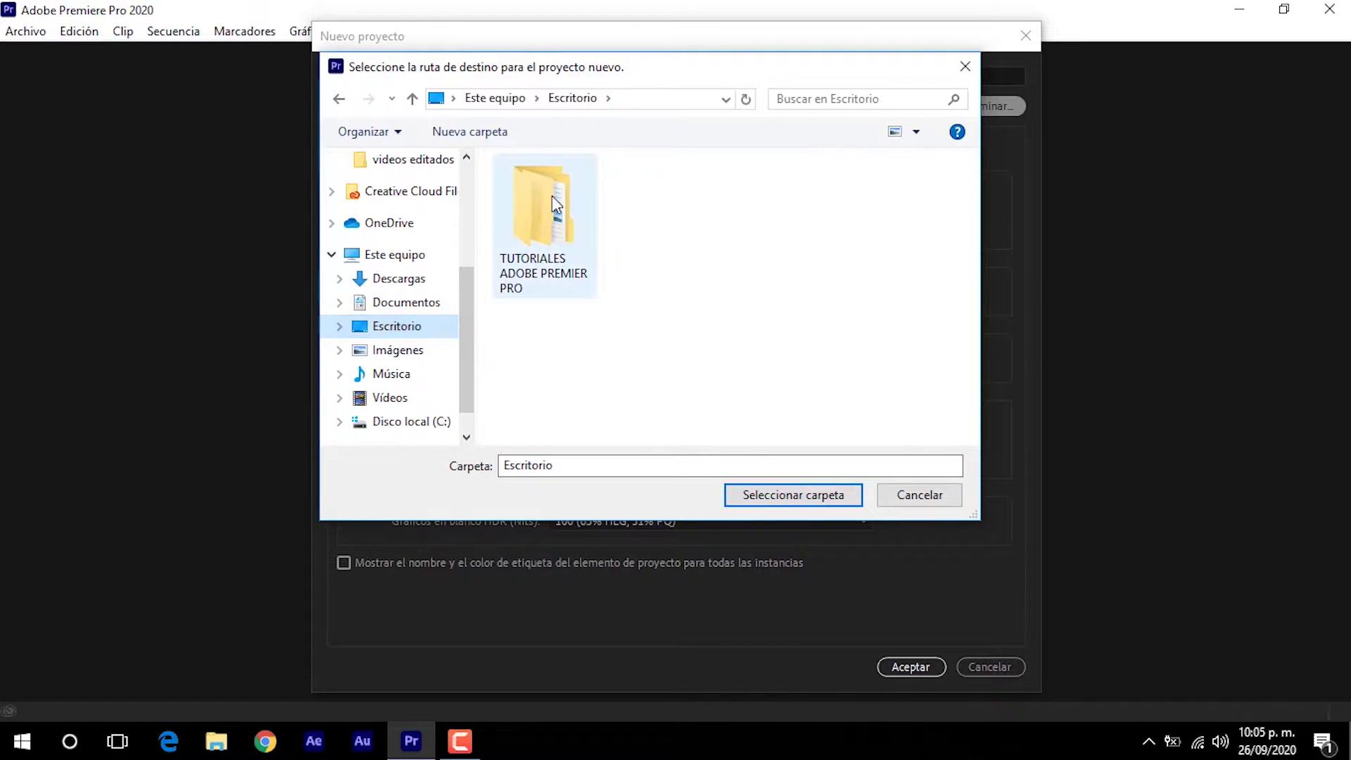
{"action": "left_click", "coordinate": [563, 289]}
{"action": "left_click", "coordinate": [825, 492]}
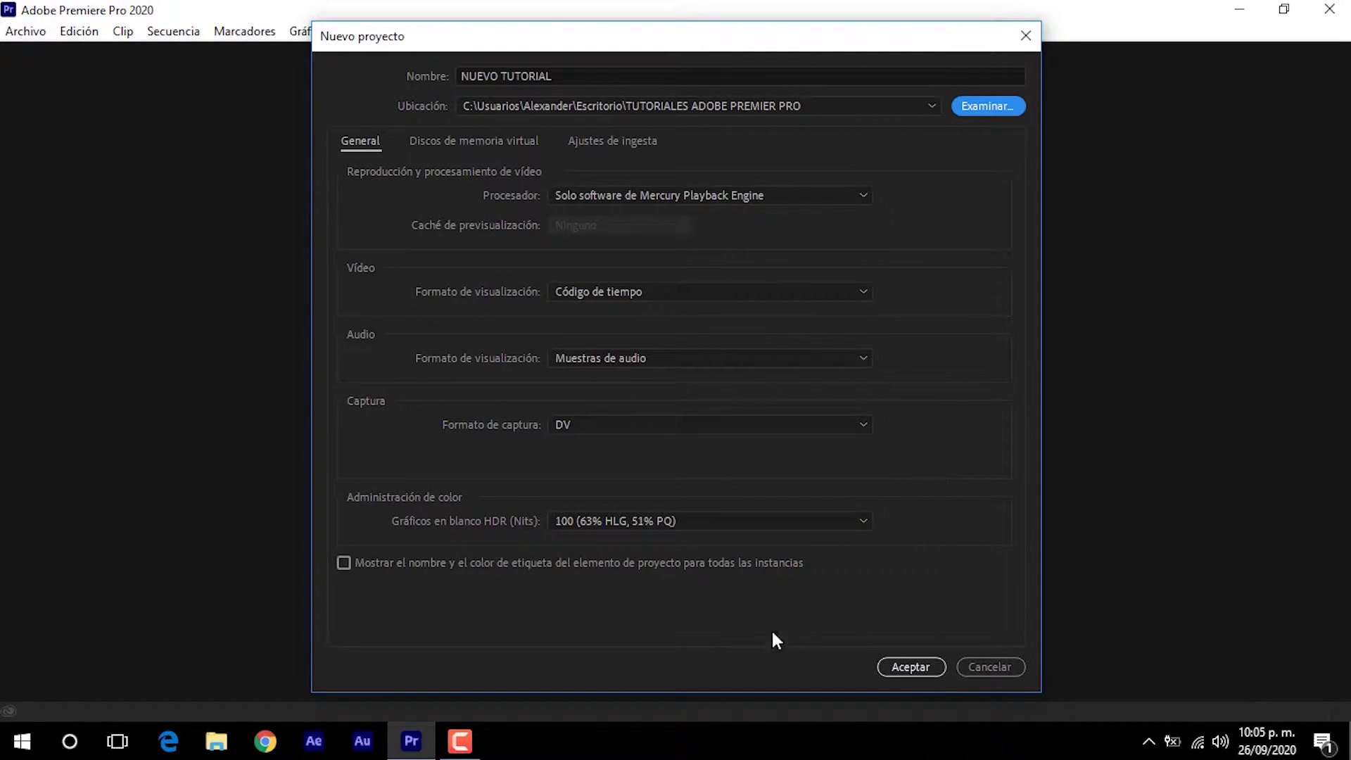
{"action": "left_click", "coordinate": [899, 667]}
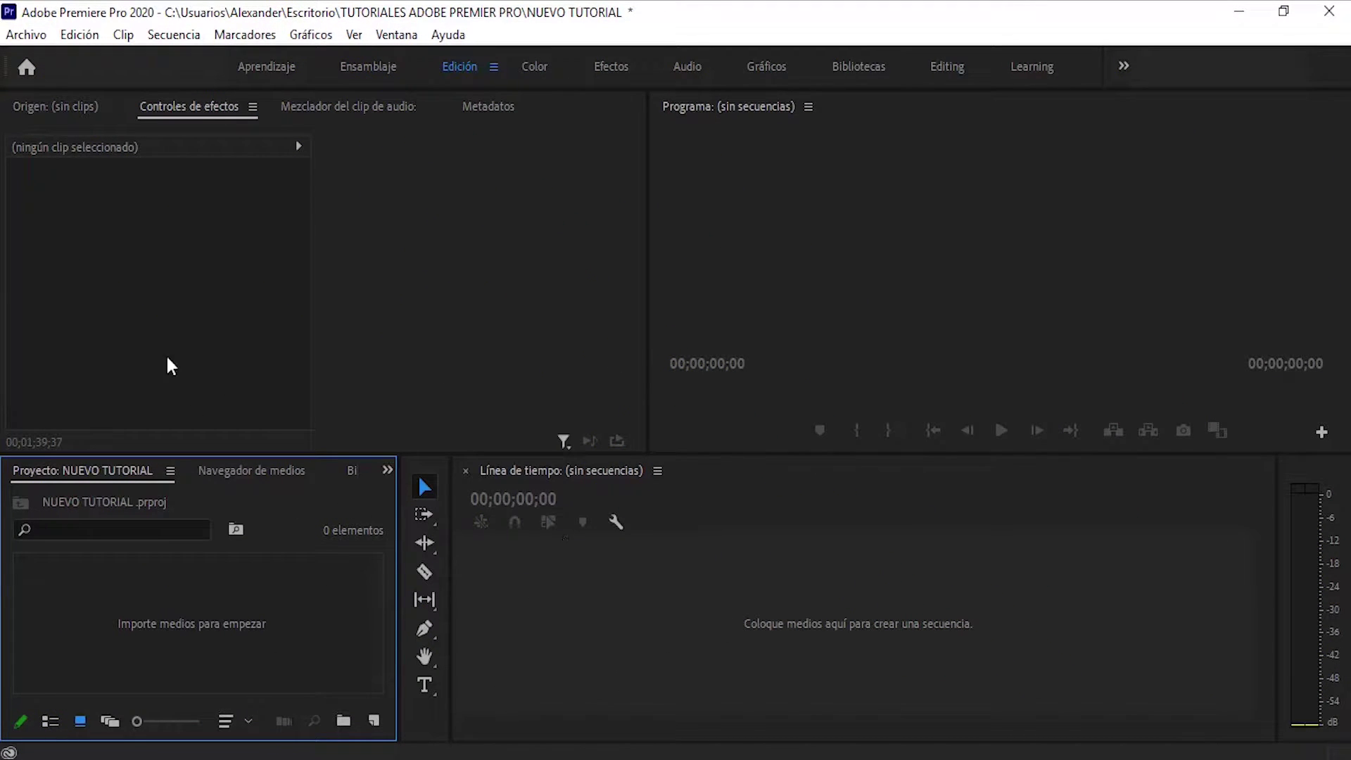
- Import all the video clips and the Planet_der_Krassen_-_deep_deep_love audio file from the Prueba folder
{"action": "left_click", "coordinate": [31, 36]}
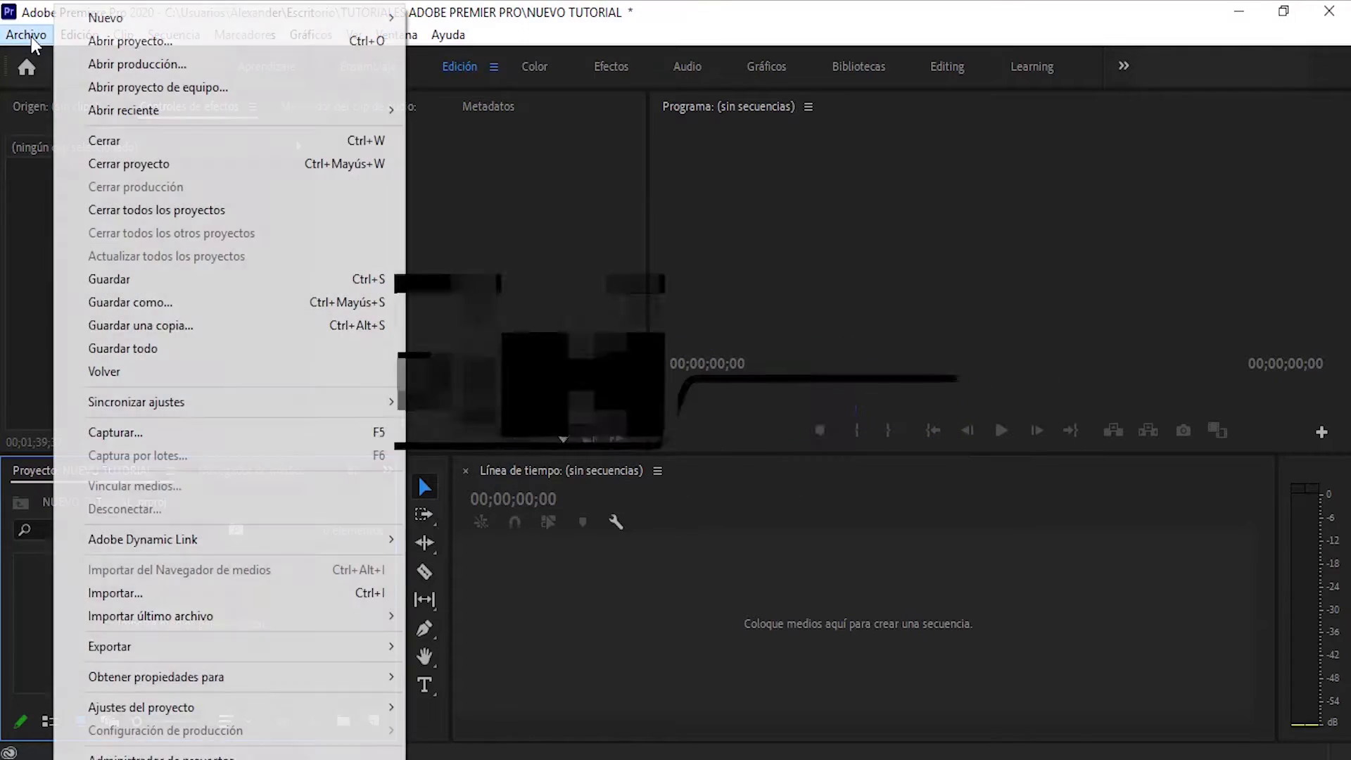
{"action": "left_click", "coordinate": [191, 598]}
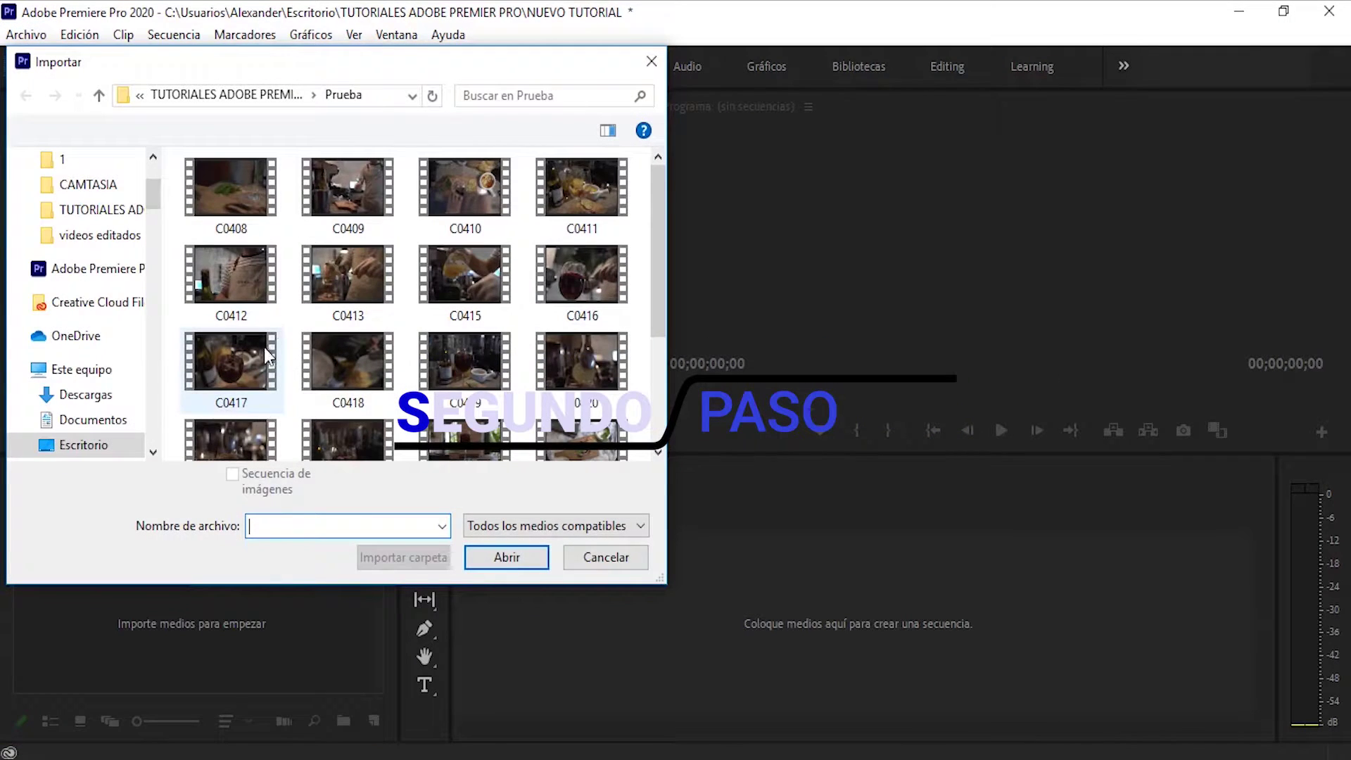
{"action": "left_click", "coordinate": [231, 193]}
{"action": "key", "text": "shift+Right"}
{"action": "key", "text": "shift+Right"}
{"action": "key", "text": "shift+Right"}
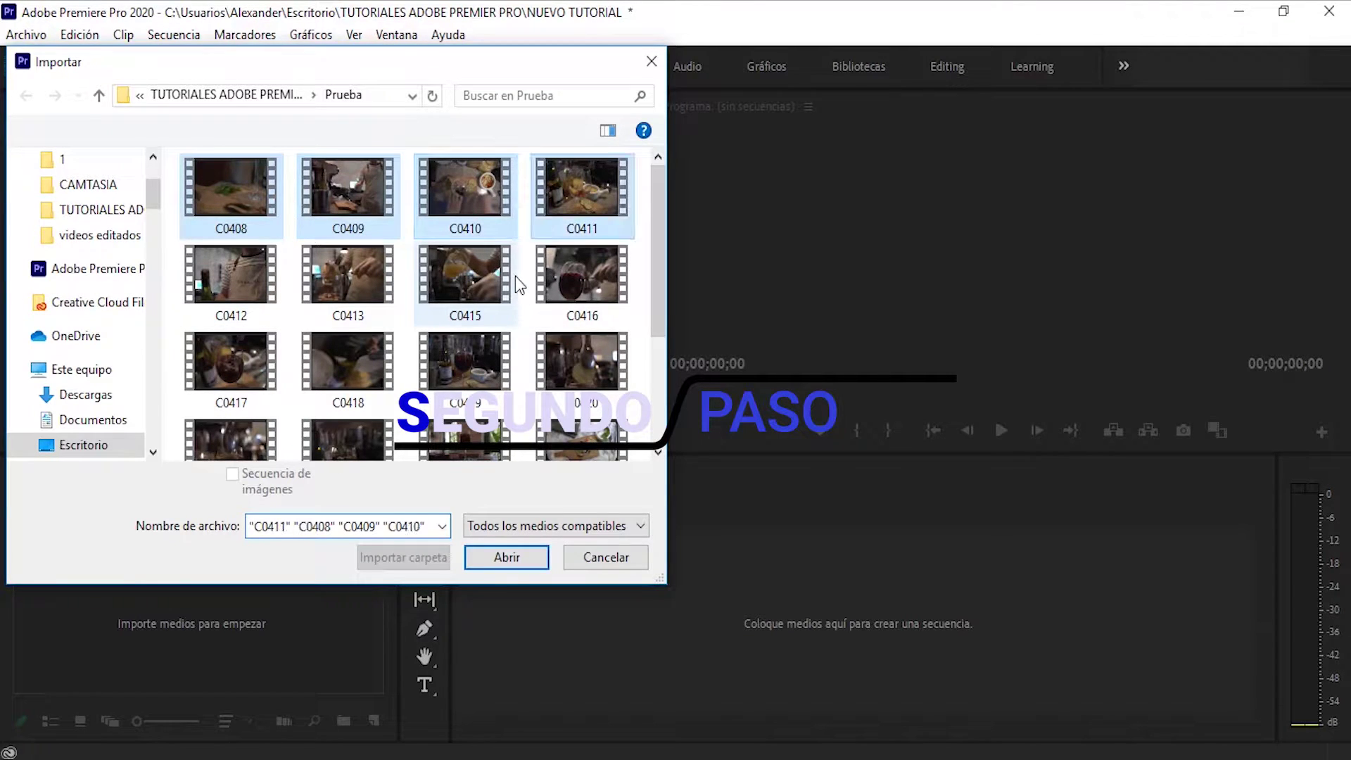
{"action": "key", "text": "shift+Down"}
{"action": "key", "text": "shift+Down"}
{"action": "key", "text": "shift+Down"}
{"action": "key", "text": "shift+Down"}
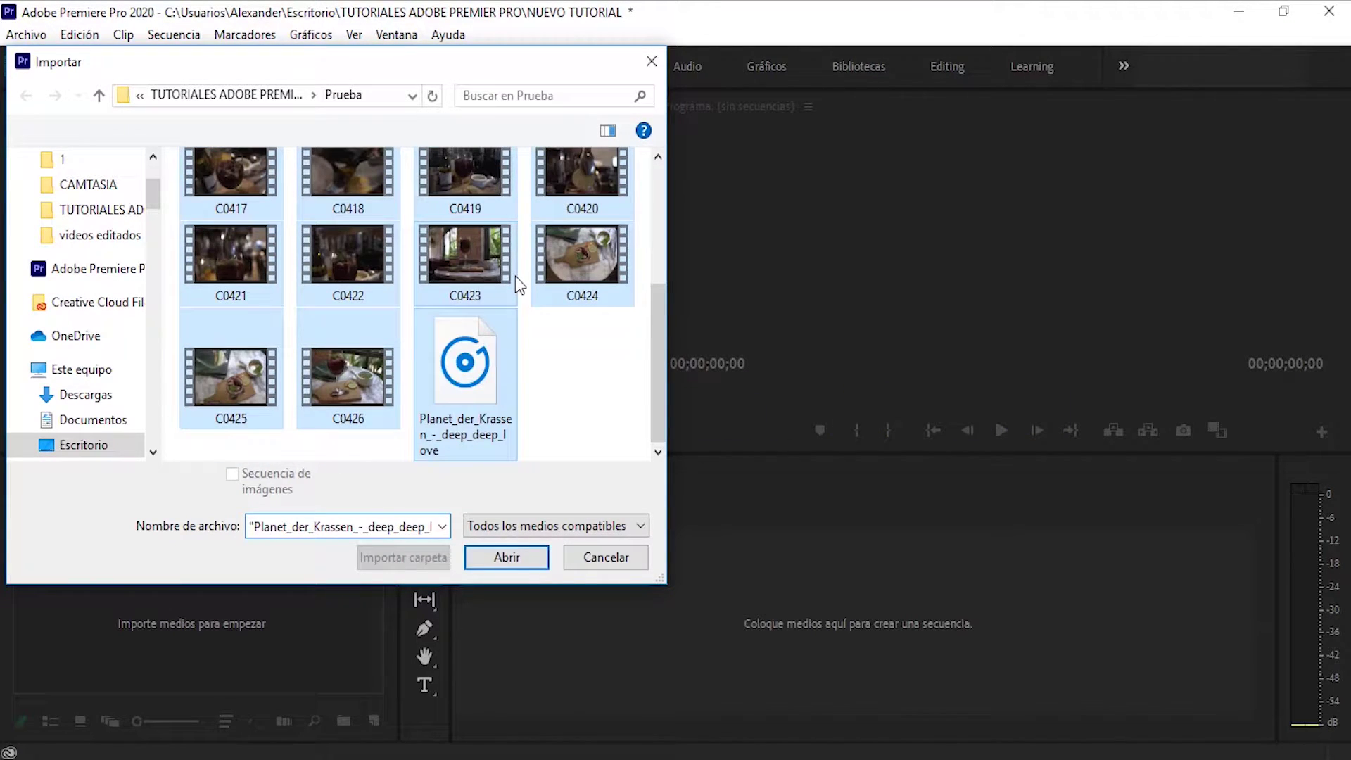
{"action": "left_click", "coordinate": [513, 556]}
- Open C0408.MP4 in the Source monitor and create a sequence from it on the empty timeline
{"action": "left_click", "coordinate": [281, 640]}
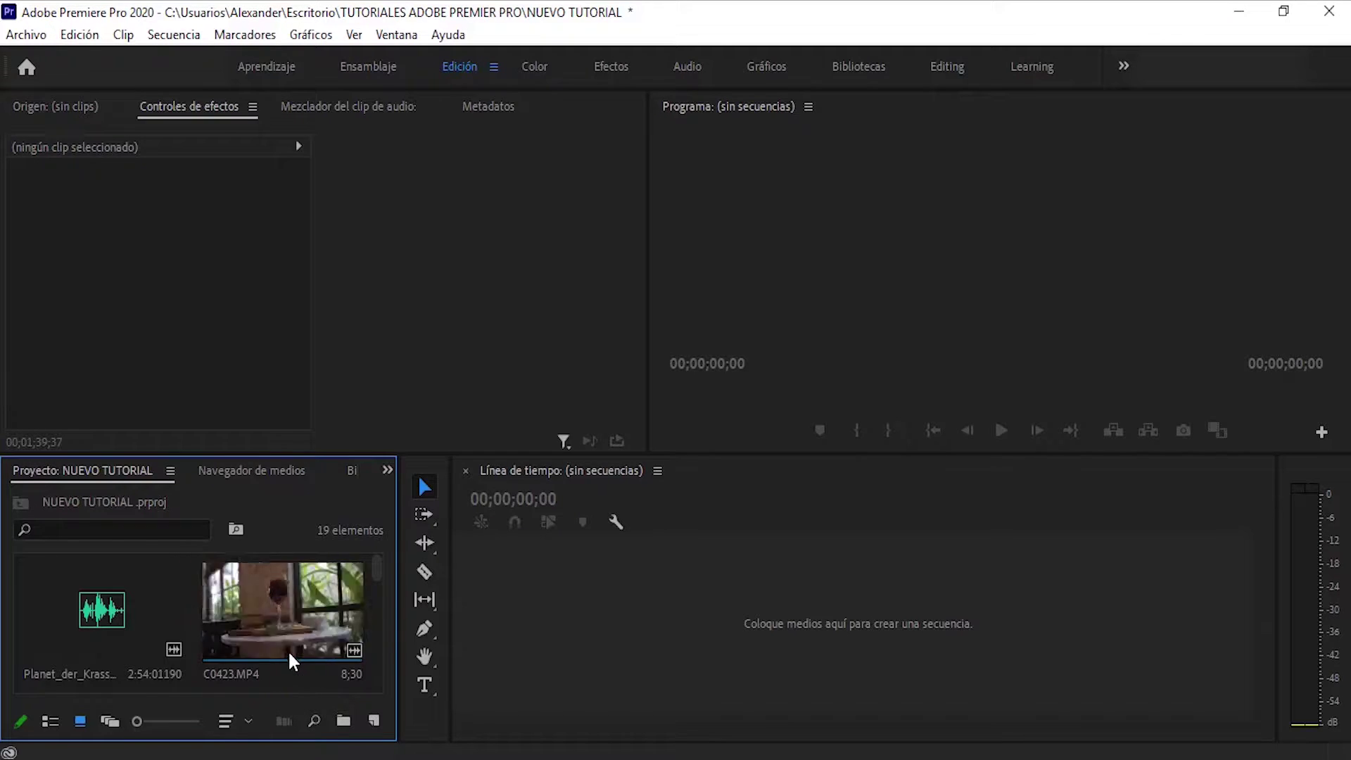
{"action": "scroll", "coordinate": [287, 648], "scroll_direction": "down", "scroll_amount": 1}
{"action": "scroll", "coordinate": [285, 623], "scroll_direction": "up", "scroll_amount": 1}
{"action": "scroll", "coordinate": [285, 624], "scroll_direction": "down", "scroll_amount": 2}
{"action": "scroll", "coordinate": [284, 622], "scroll_direction": "down", "scroll_amount": 2}
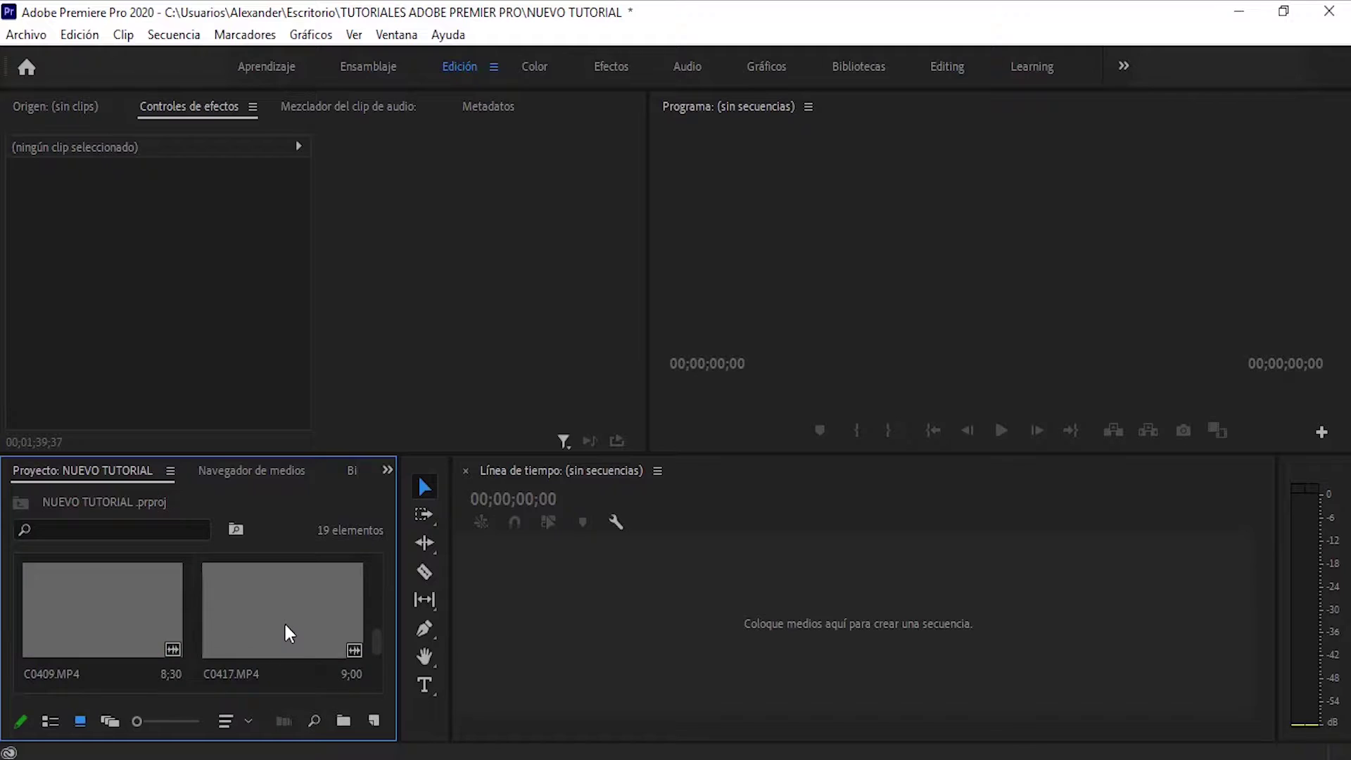
{"action": "scroll", "coordinate": [284, 622], "scroll_direction": "up", "scroll_amount": 1}
{"action": "double_click", "coordinate": [102, 610]}
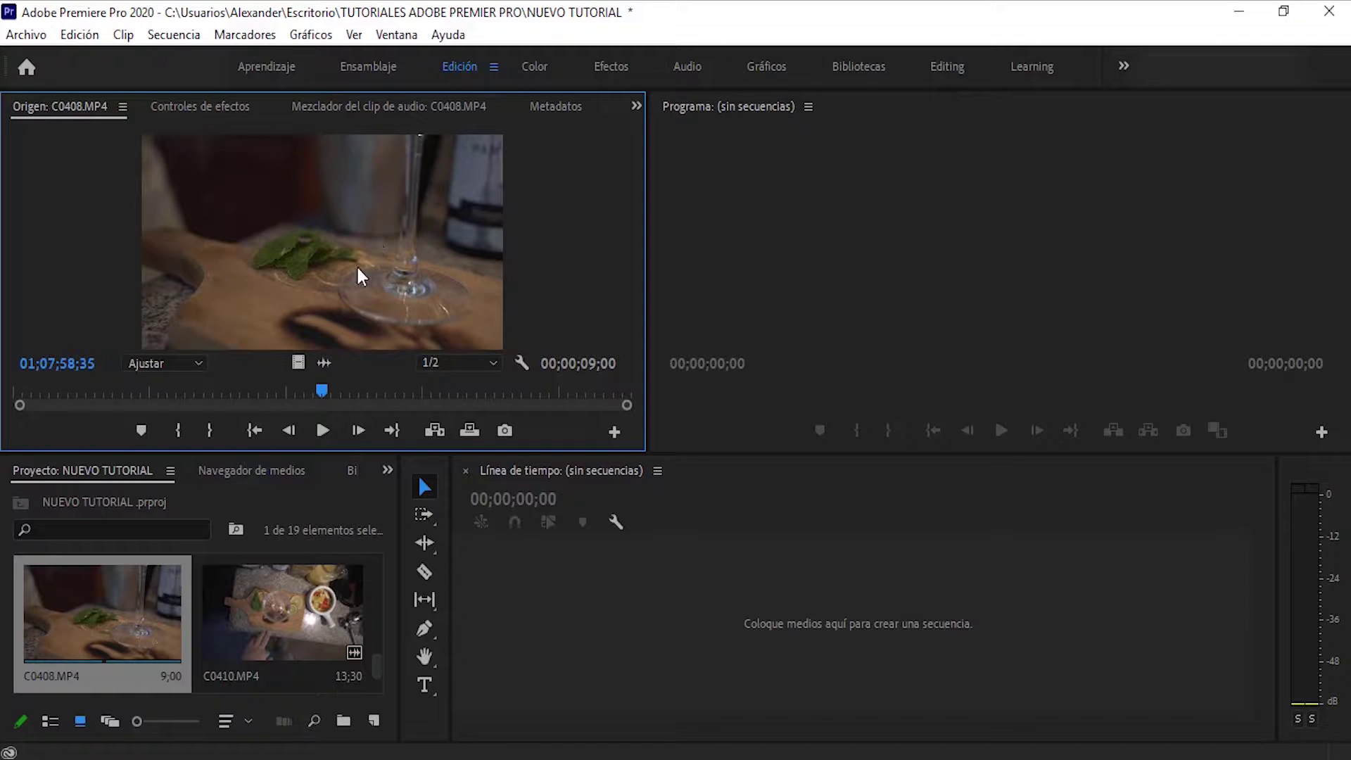
{"action": "left_click_drag", "start_coordinate": [105, 391], "coordinate": [162, 404]}
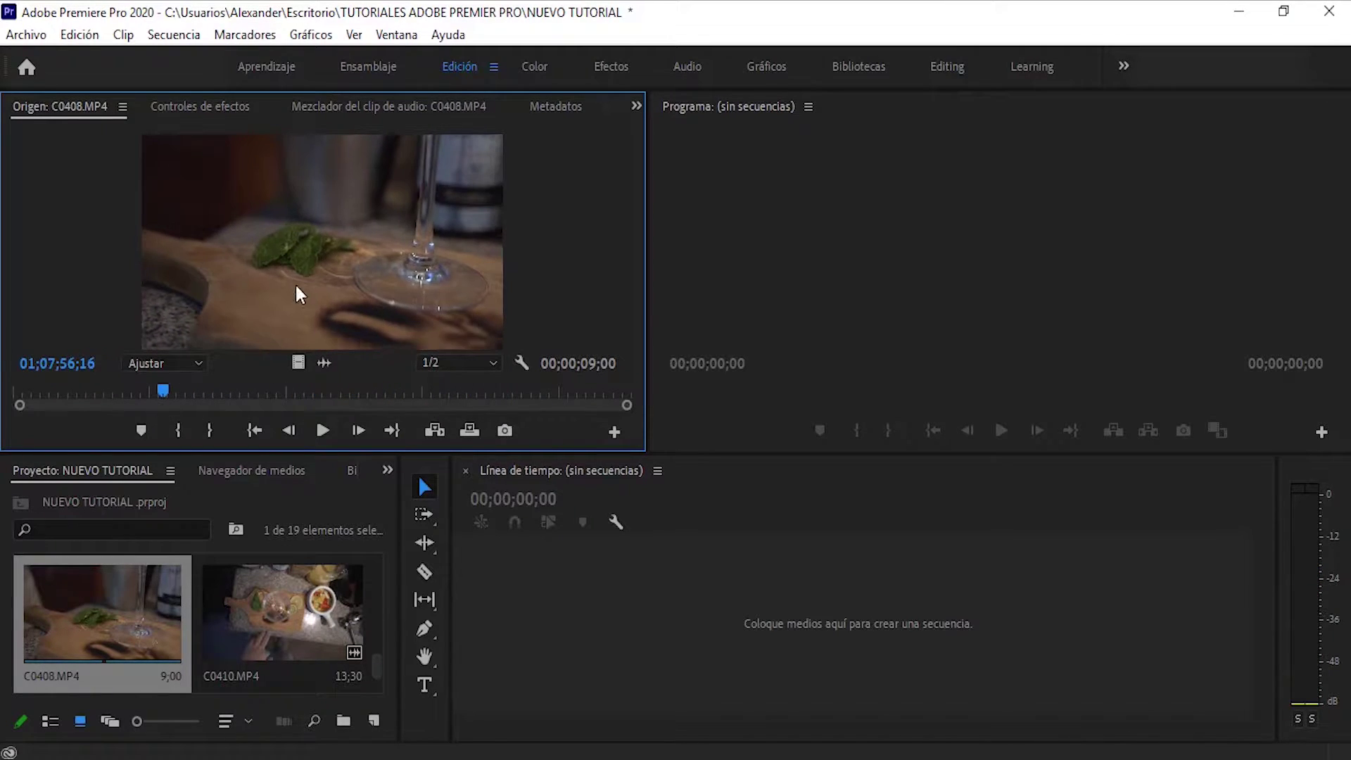
{"action": "left_click_drag", "start_coordinate": [315, 239], "coordinate": [951, 695]}
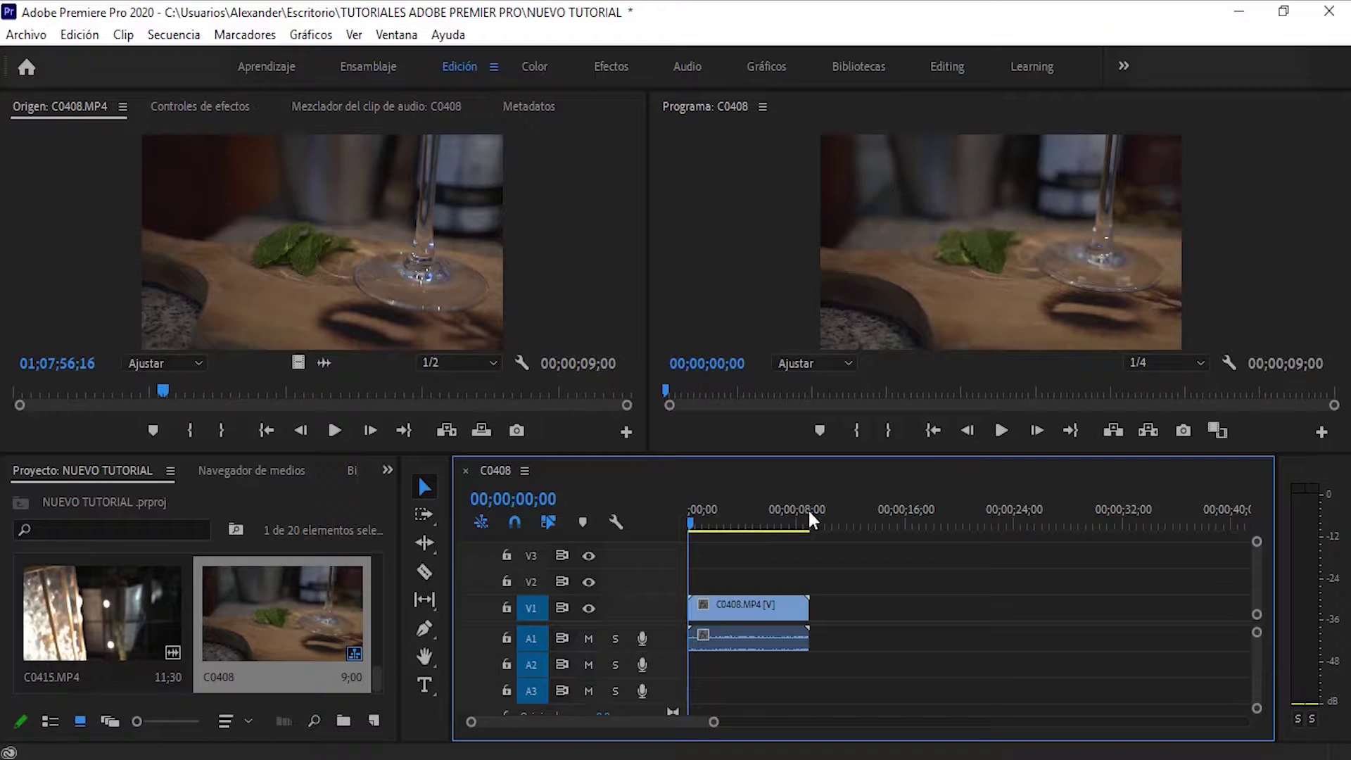
- Add clip C0415.MP4 directly after C0408.MP4 on the timeline
{"action": "left_click_drag", "start_coordinate": [696, 533], "coordinate": [761, 533]}
{"action": "left_click_drag", "start_coordinate": [123, 638], "coordinate": [831, 637]}
{"action": "left_click_drag", "start_coordinate": [755, 526], "coordinate": [784, 524]}
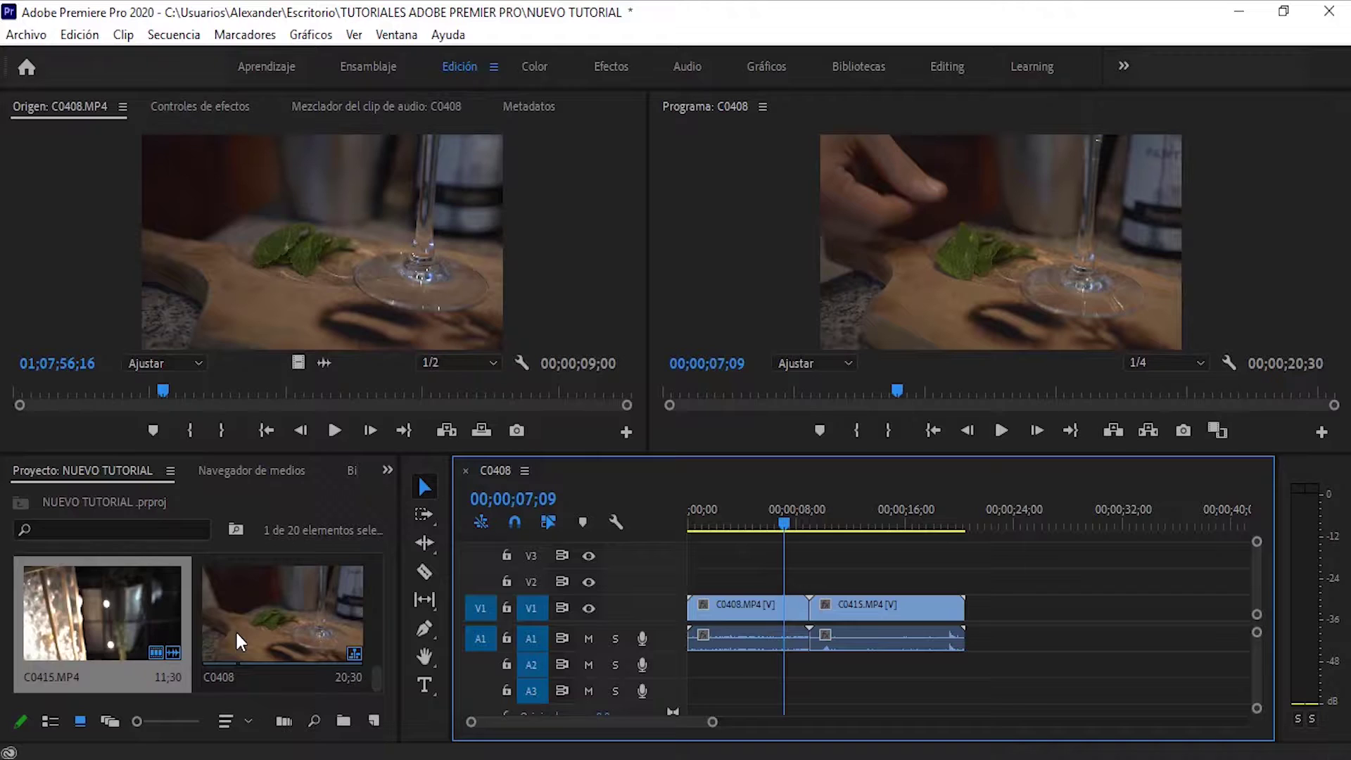
- Mark C0408.MP4 in the Source monitor with an in point at 01;07;54;55 and an out point at 01;07;58;15
{"action": "double_click", "coordinate": [84, 611]}
{"action": "left_click_drag", "start_coordinate": [60, 389], "coordinate": [200, 387]}
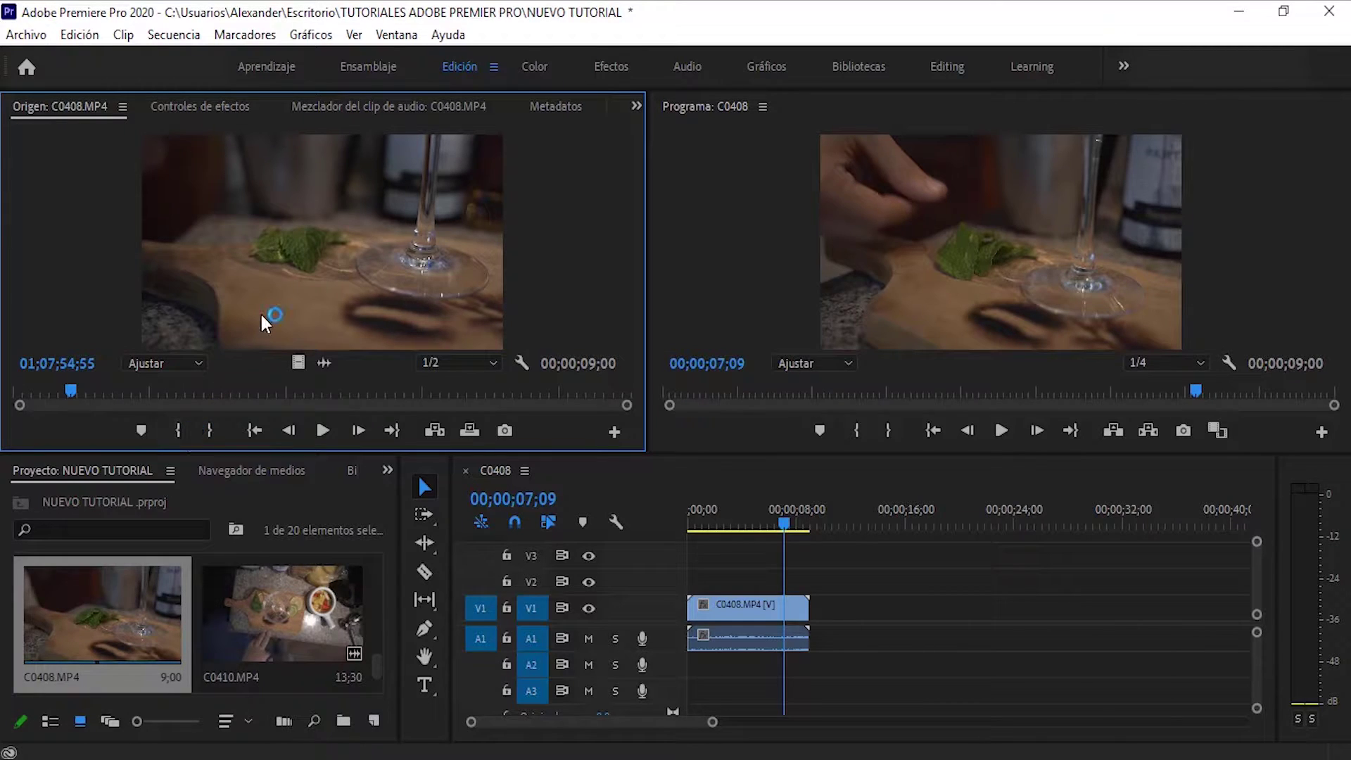
{"action": "left_click", "coordinate": [180, 432]}
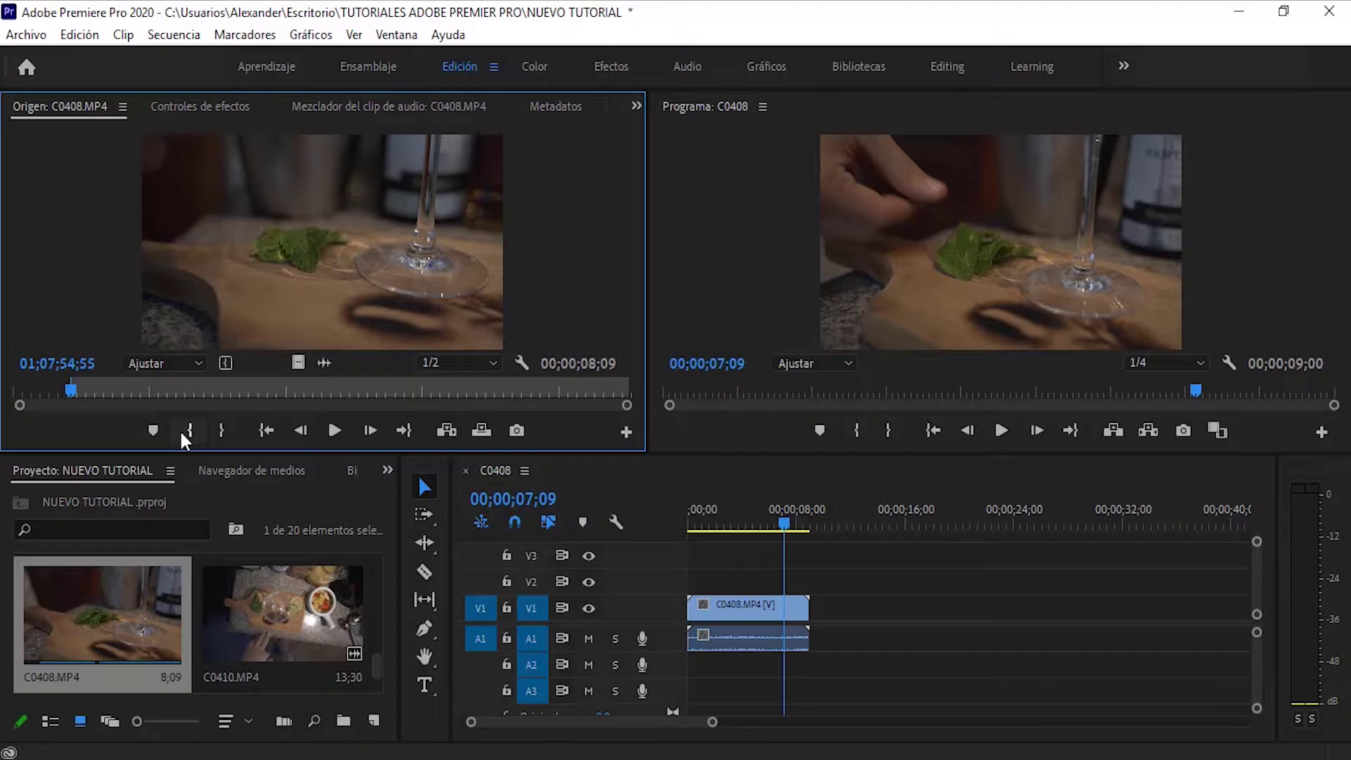
{"action": "left_click", "coordinate": [336, 431]}
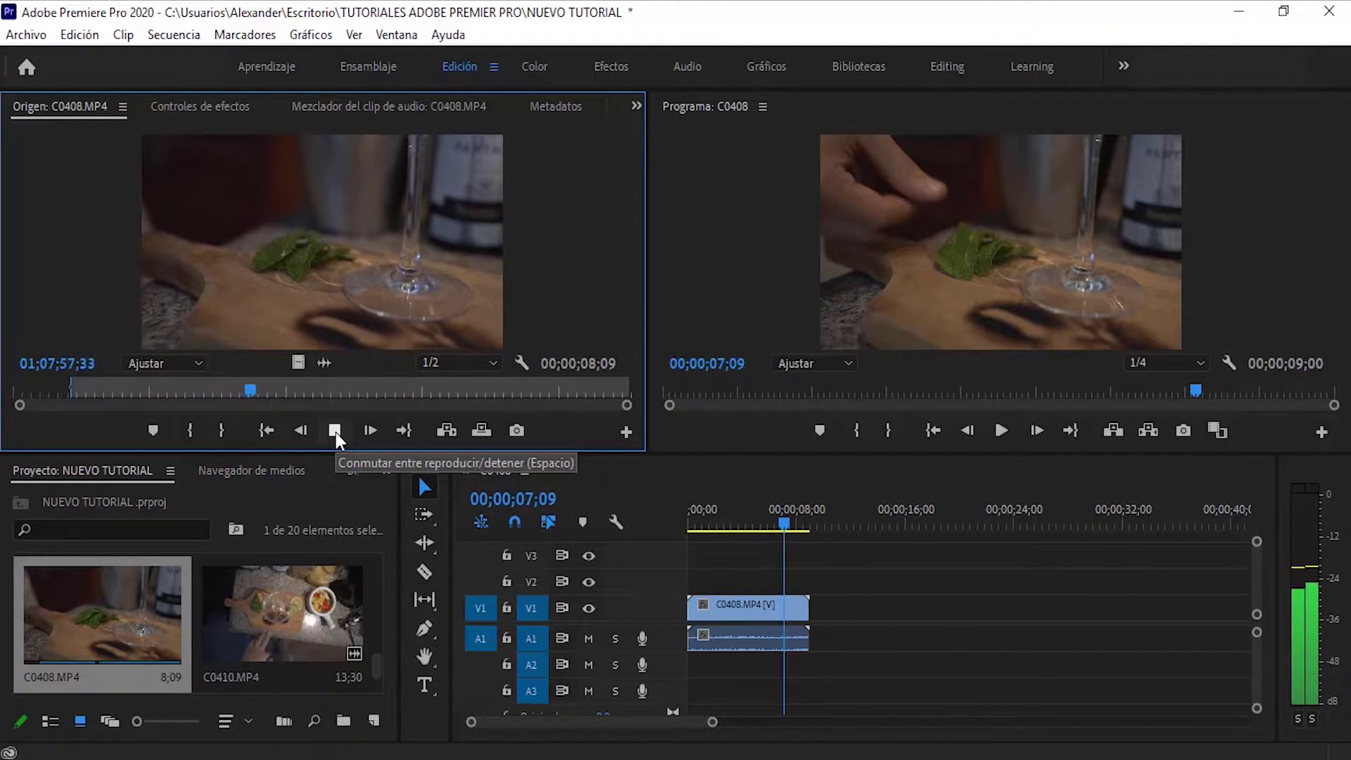
{"action": "left_click", "coordinate": [336, 430]}
{"action": "left_click", "coordinate": [220, 431]}
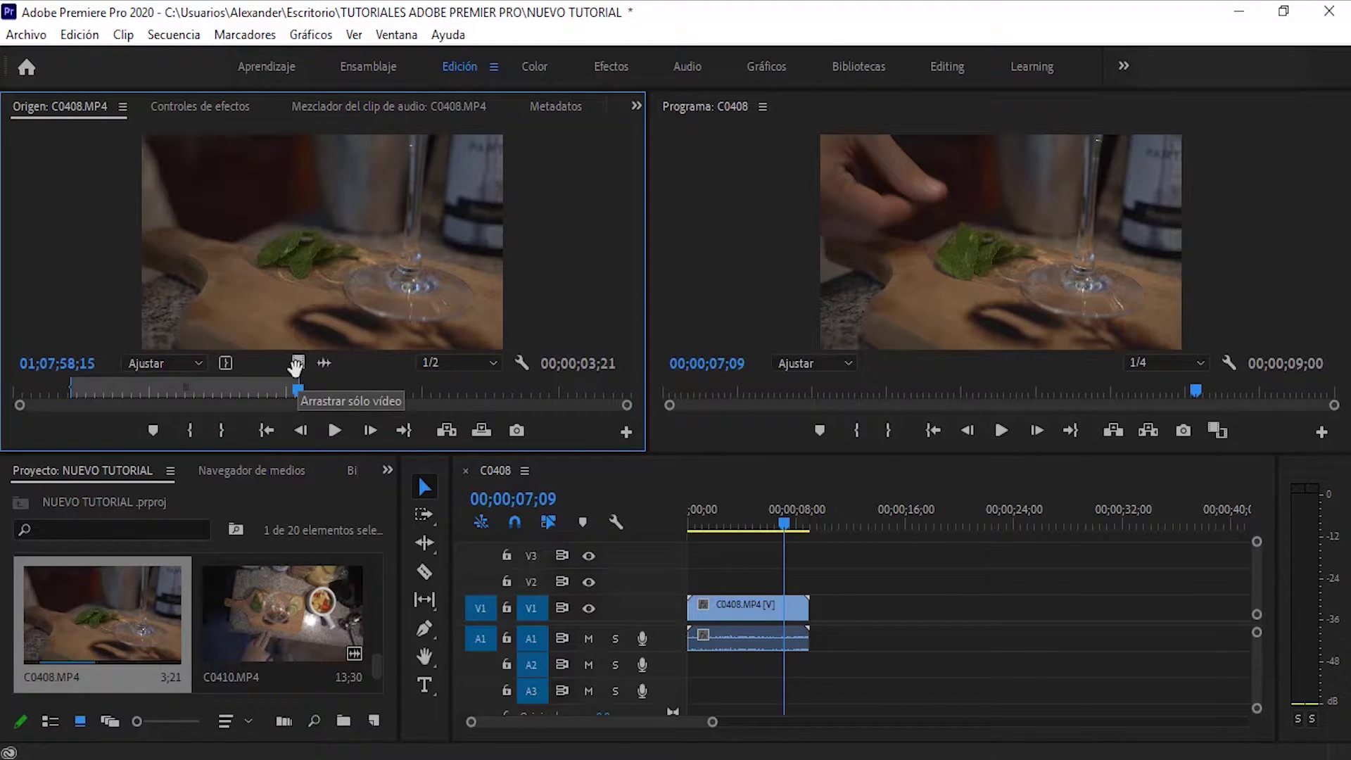
- Replace the full C0408.MP4 clip on the timeline with its marked section, video only, at the start of V1
{"action": "left_click_drag", "start_coordinate": [296, 365], "coordinate": [814, 609]}
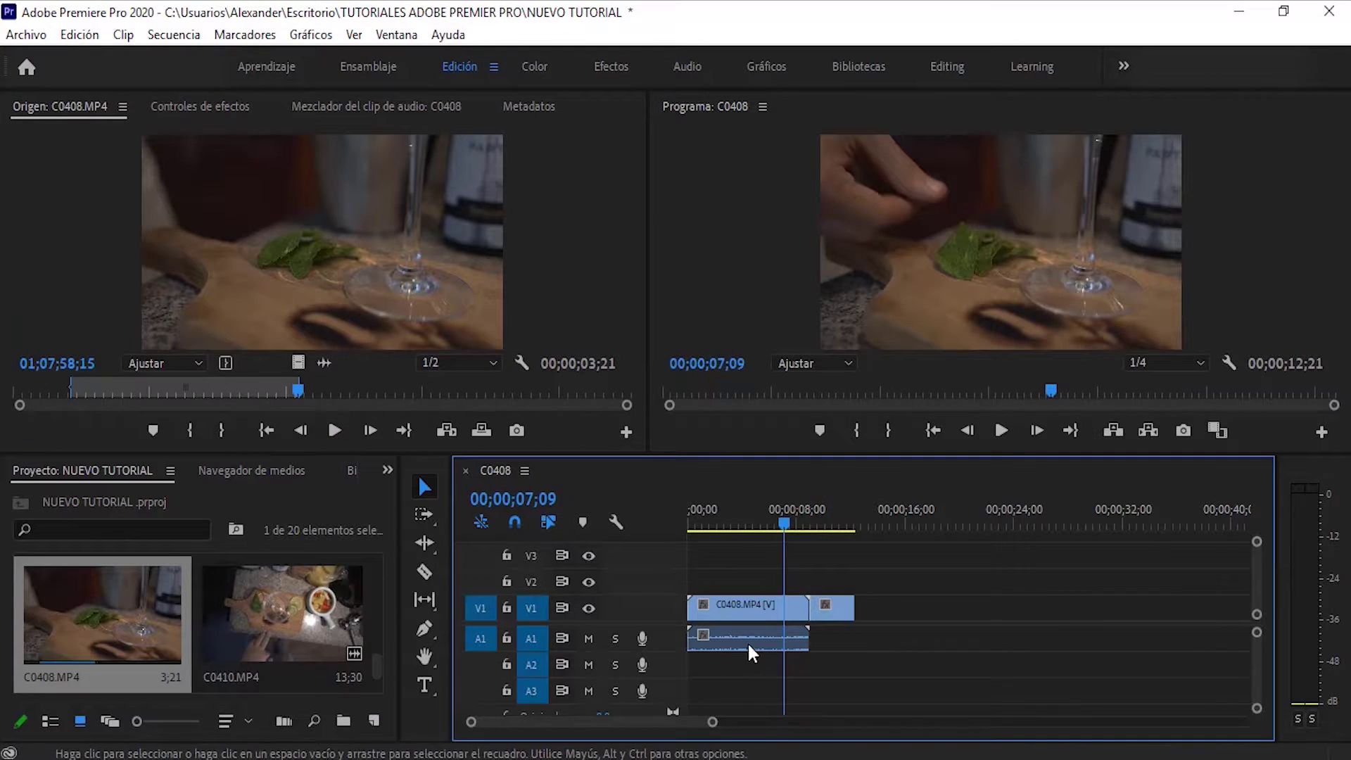
{"action": "left_click", "coordinate": [757, 603]}
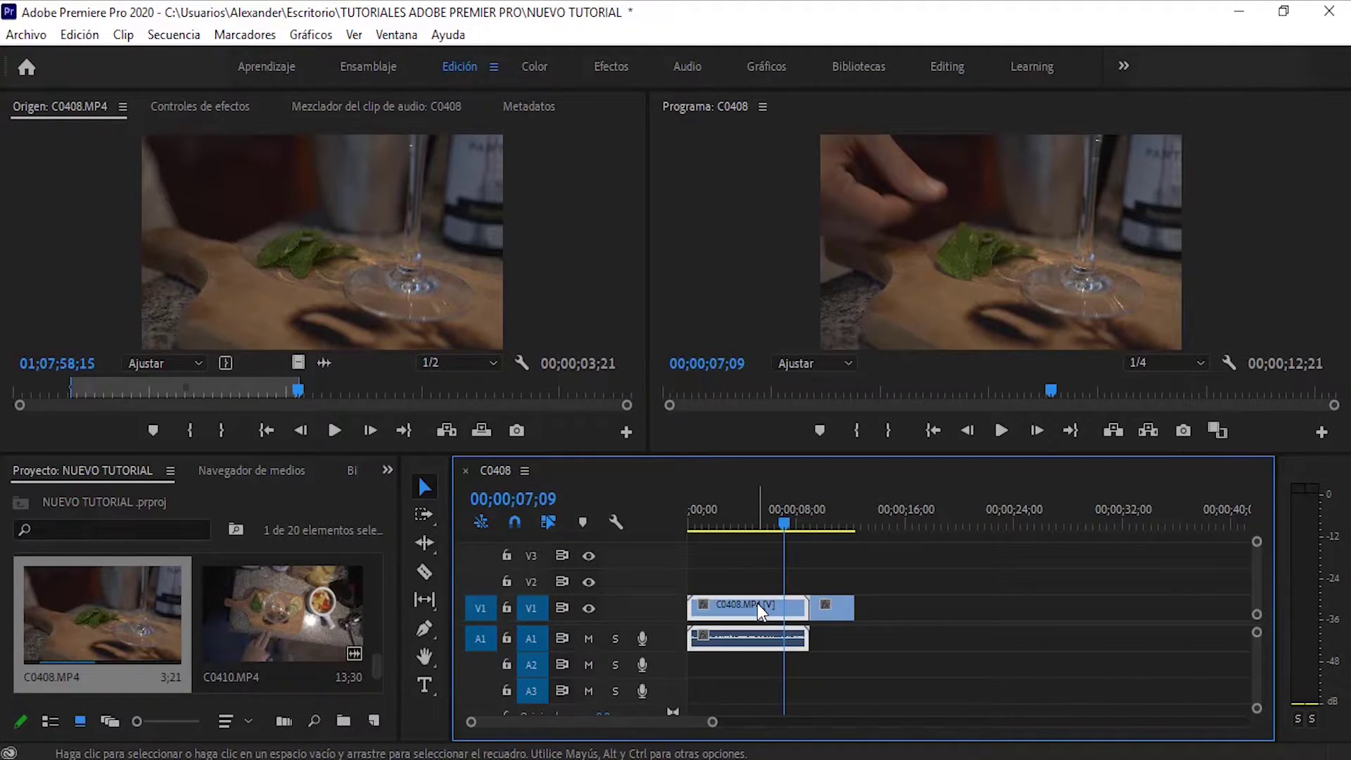
{"action": "key", "text": "Delete"}
{"action": "left_click_drag", "start_coordinate": [842, 611], "coordinate": [719, 609]}
- Mark a section of C0409.MP4 lasting 2;32 and place only its video after the first clip on V1
{"action": "left_click", "coordinate": [99, 635]}
{"action": "scroll", "coordinate": [99, 635], "scroll_direction": "up", "scroll_amount": 3}
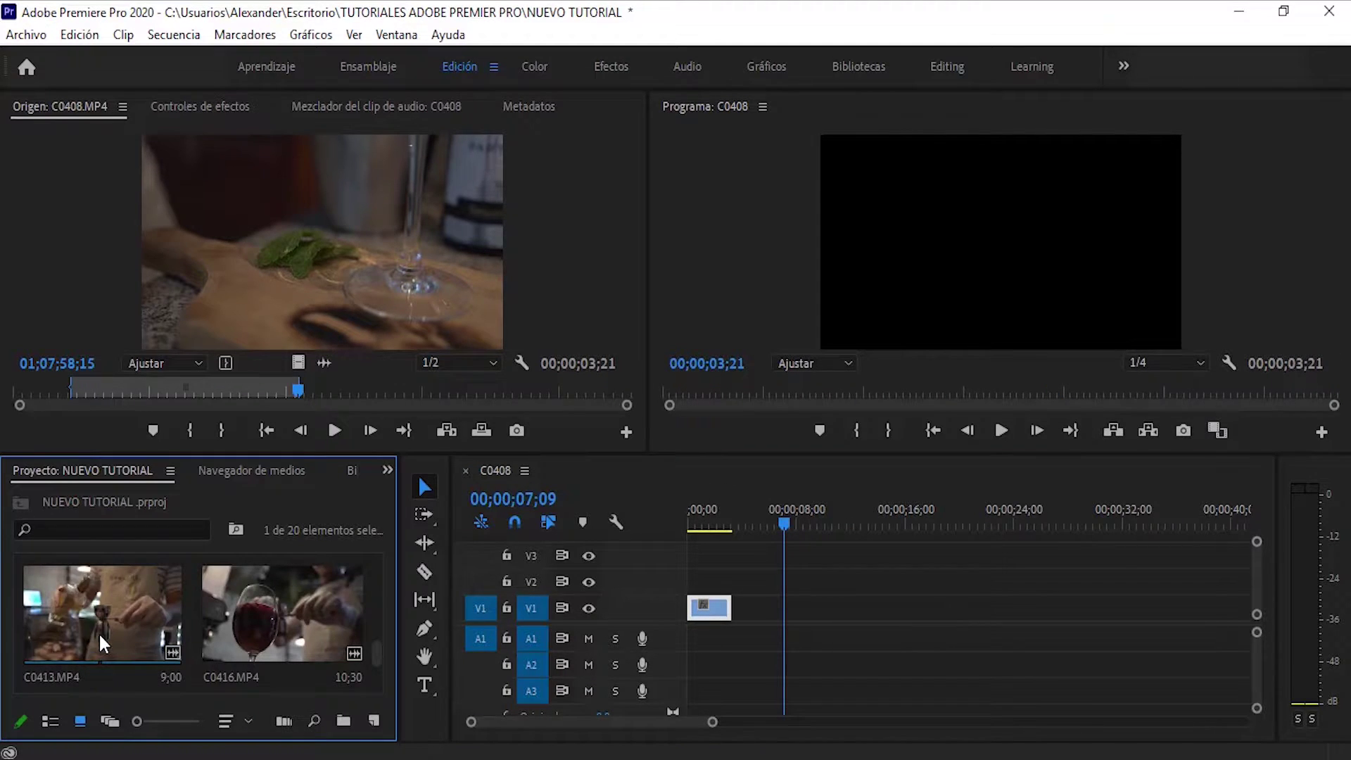
{"action": "double_click", "coordinate": [83, 613]}
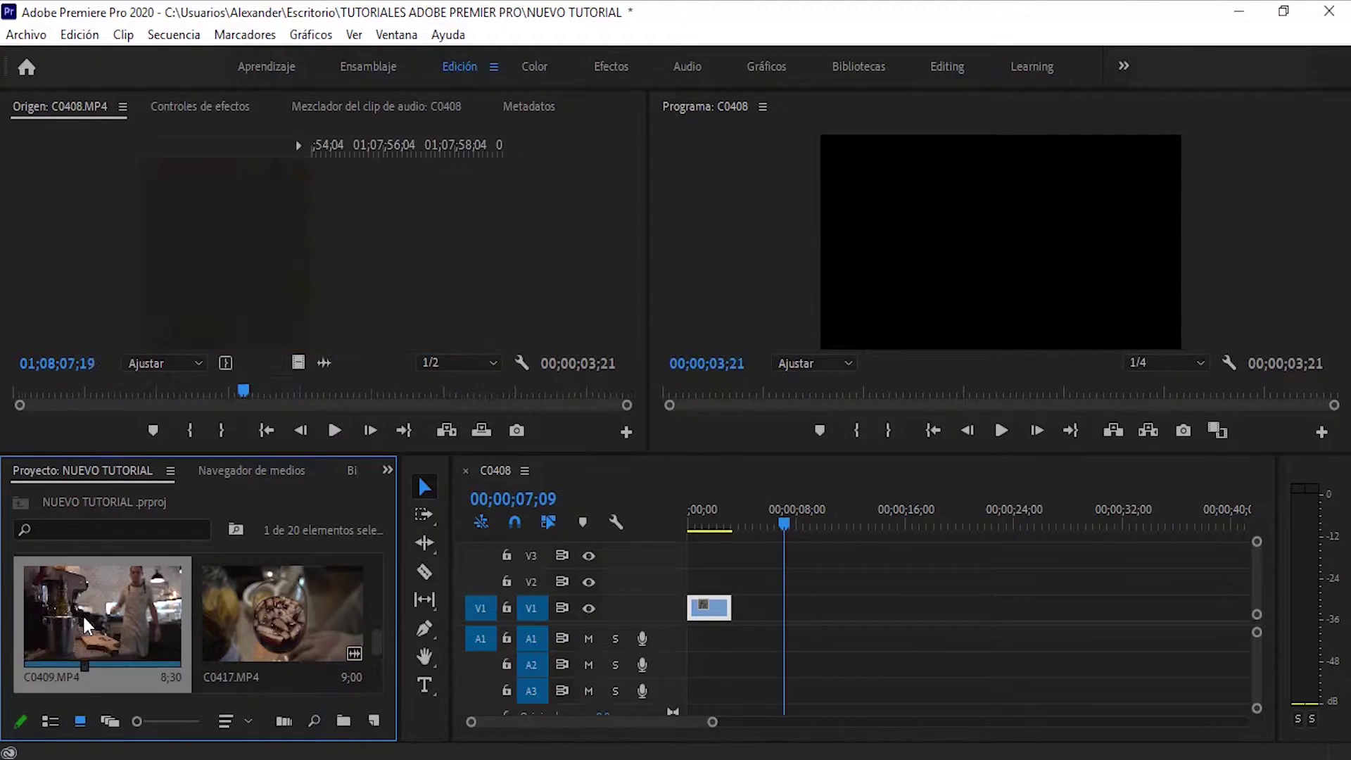
{"action": "left_click", "coordinate": [334, 431]}
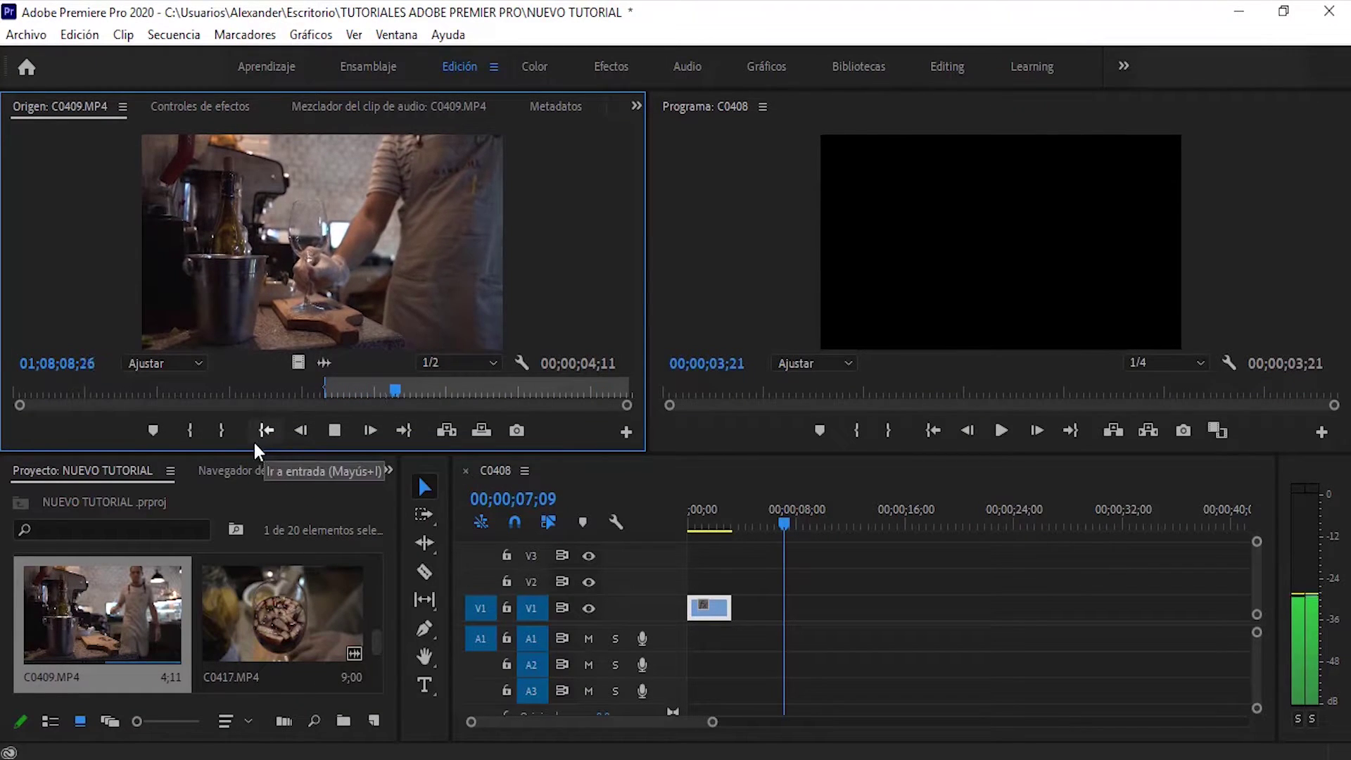
{"action": "left_click", "coordinate": [222, 432]}
{"action": "left_click_drag", "start_coordinate": [298, 362], "coordinate": [749, 611]}
- Play the sequence from the start through the cut between the two clips
{"action": "left_click_drag", "start_coordinate": [738, 525], "coordinate": [645, 529]}
{"action": "key", "text": "space"}
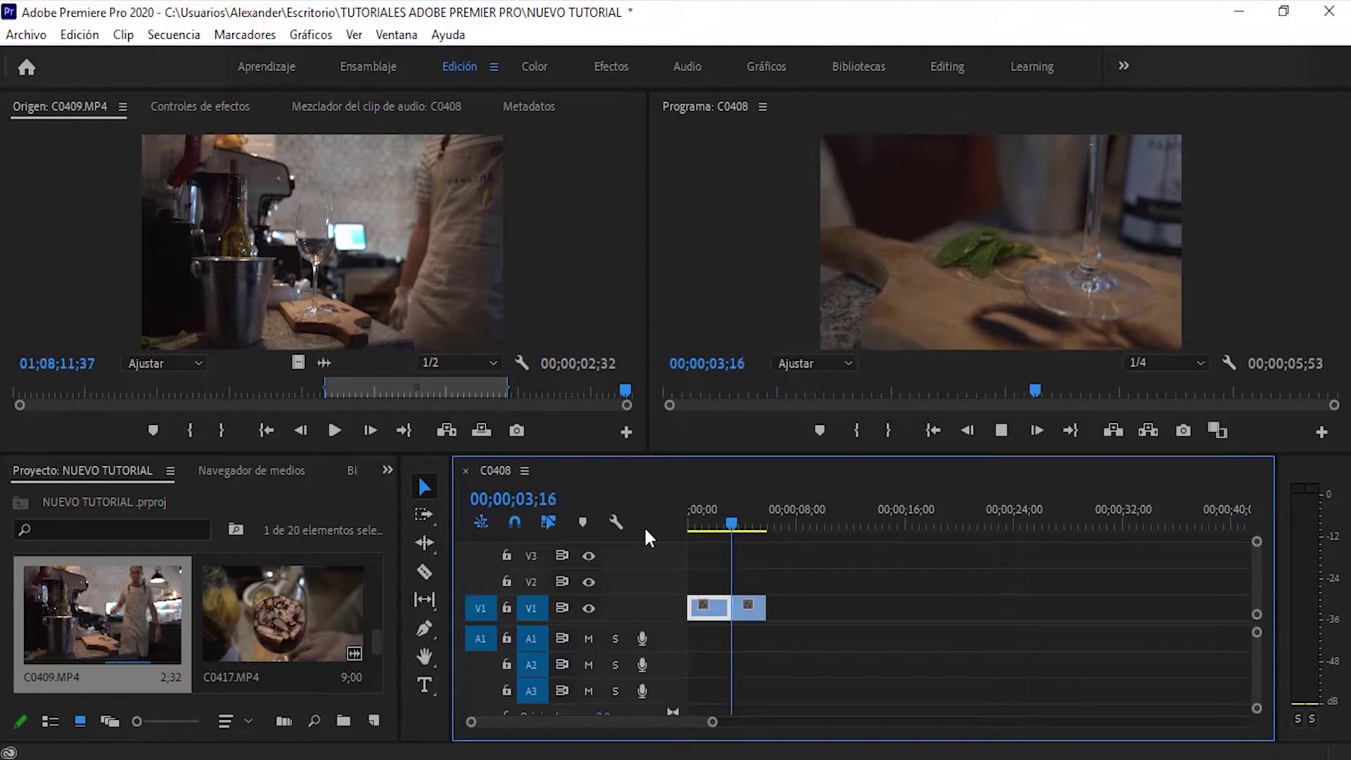
{"action": "key", "text": "space"}
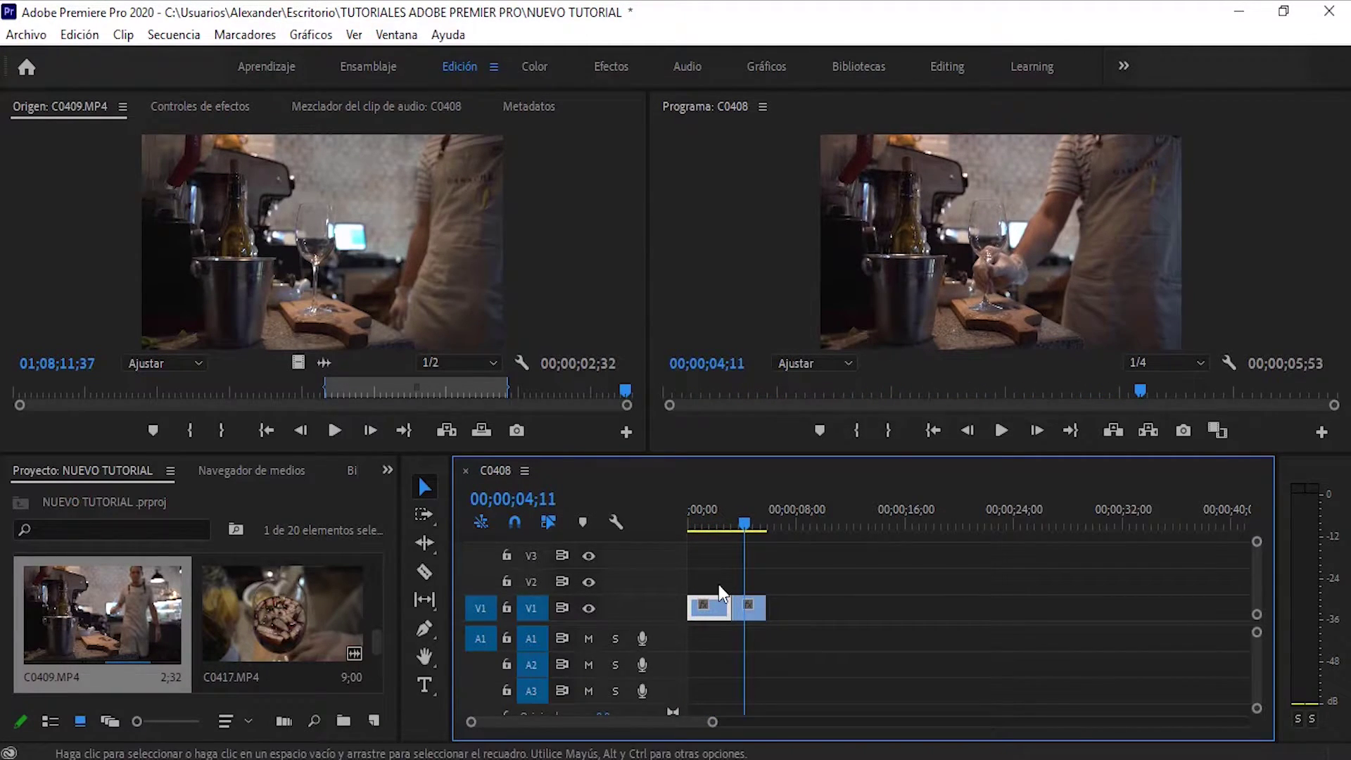
- Reorder the two clips on V1 so that C0409.MP4 comes first and C0408.MP4 follows without a gap
{"action": "left_click_drag", "start_coordinate": [712, 610], "coordinate": [684, 619]}
{"action": "left_click_drag", "start_coordinate": [782, 609], "coordinate": [767, 615]}
{"action": "key", "text": "ctrl+z"}
{"action": "right_click", "coordinate": [736, 608]}
{"action": "left_click", "coordinate": [759, 620]}
{"action": "right_click", "coordinate": [693, 612]}
{"action": "left_click", "coordinate": [716, 620]}
- Play the reordered sequence from the start to review the new clip order in a closer timeline view
{"action": "key", "text": "Home"}
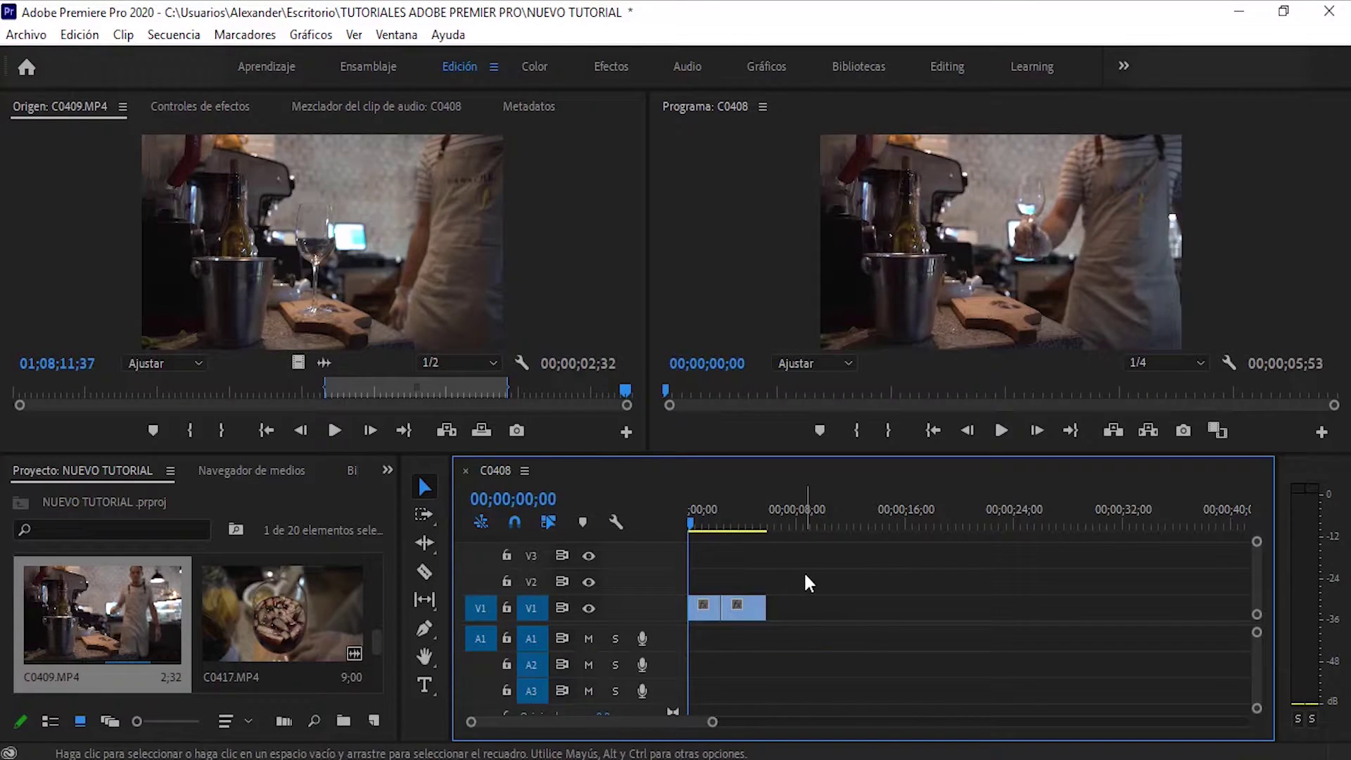
{"action": "key", "text": "space"}
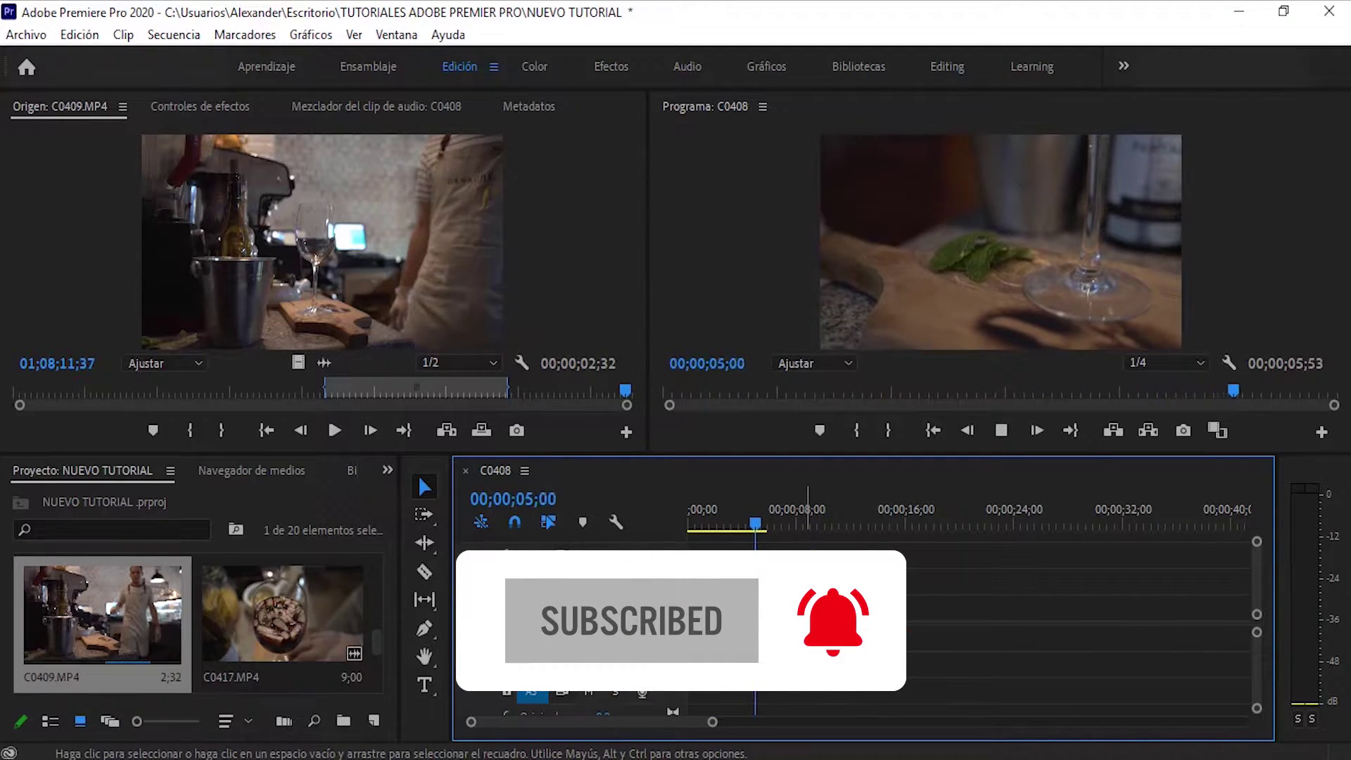
{"action": "key", "text": "space"}
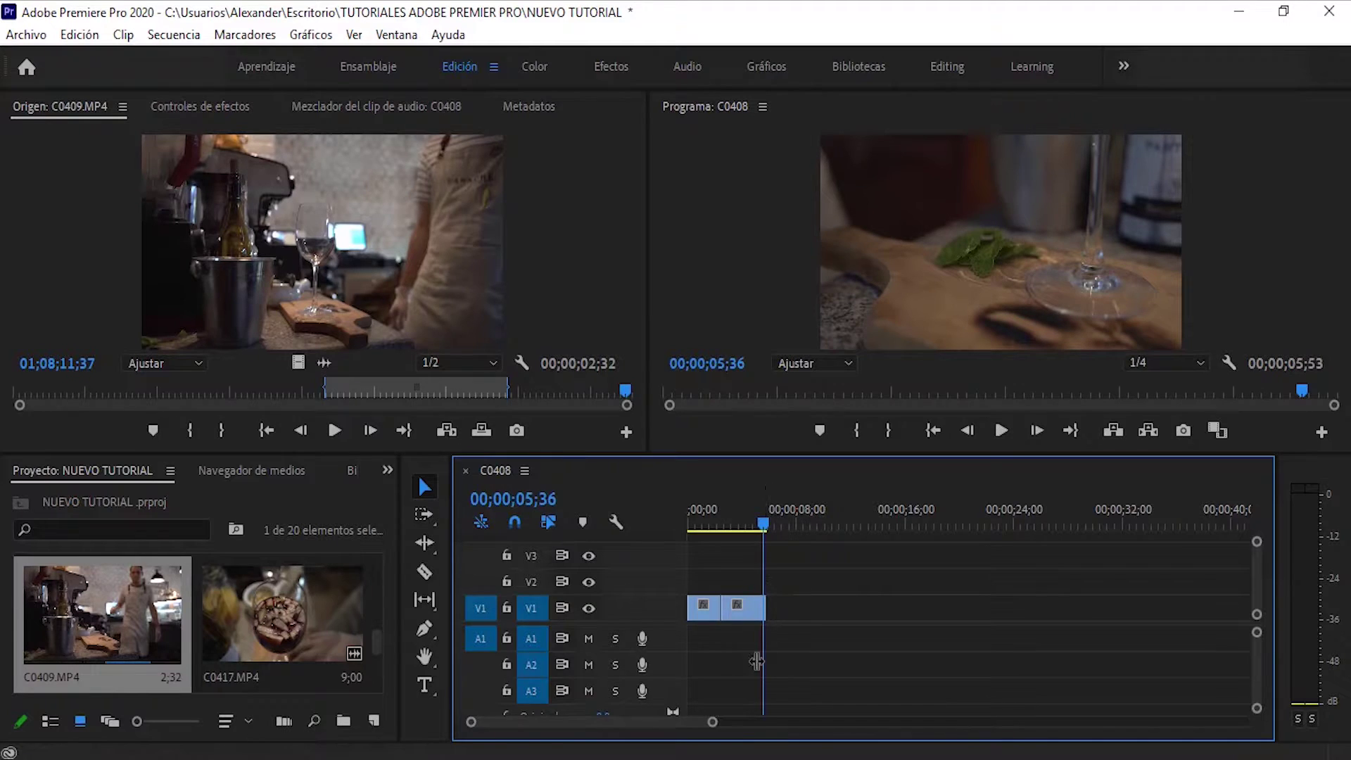
{"action": "left_click_drag", "start_coordinate": [712, 721], "coordinate": [669, 742]}
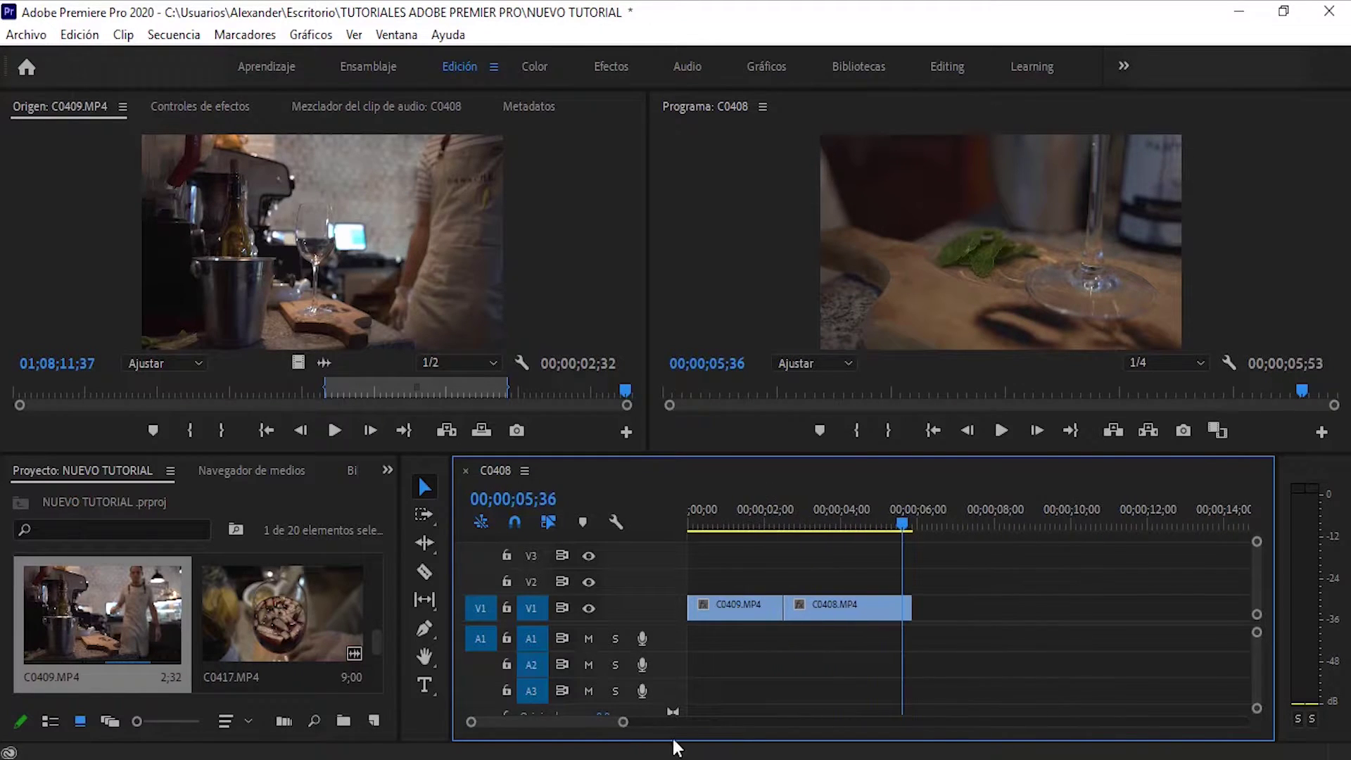
{"action": "left_click", "coordinate": [678, 526]}
{"action": "key", "text": "space"}
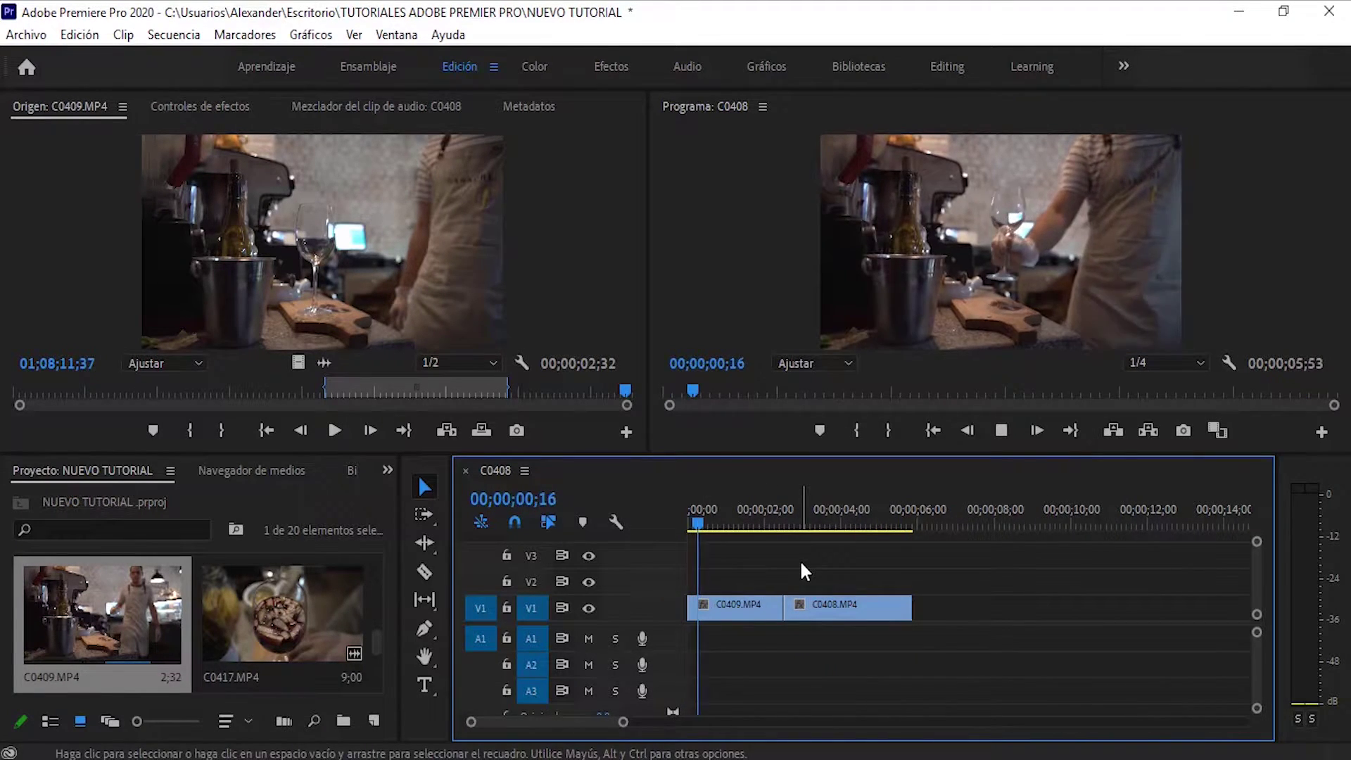
{"action": "key", "text": "space"}
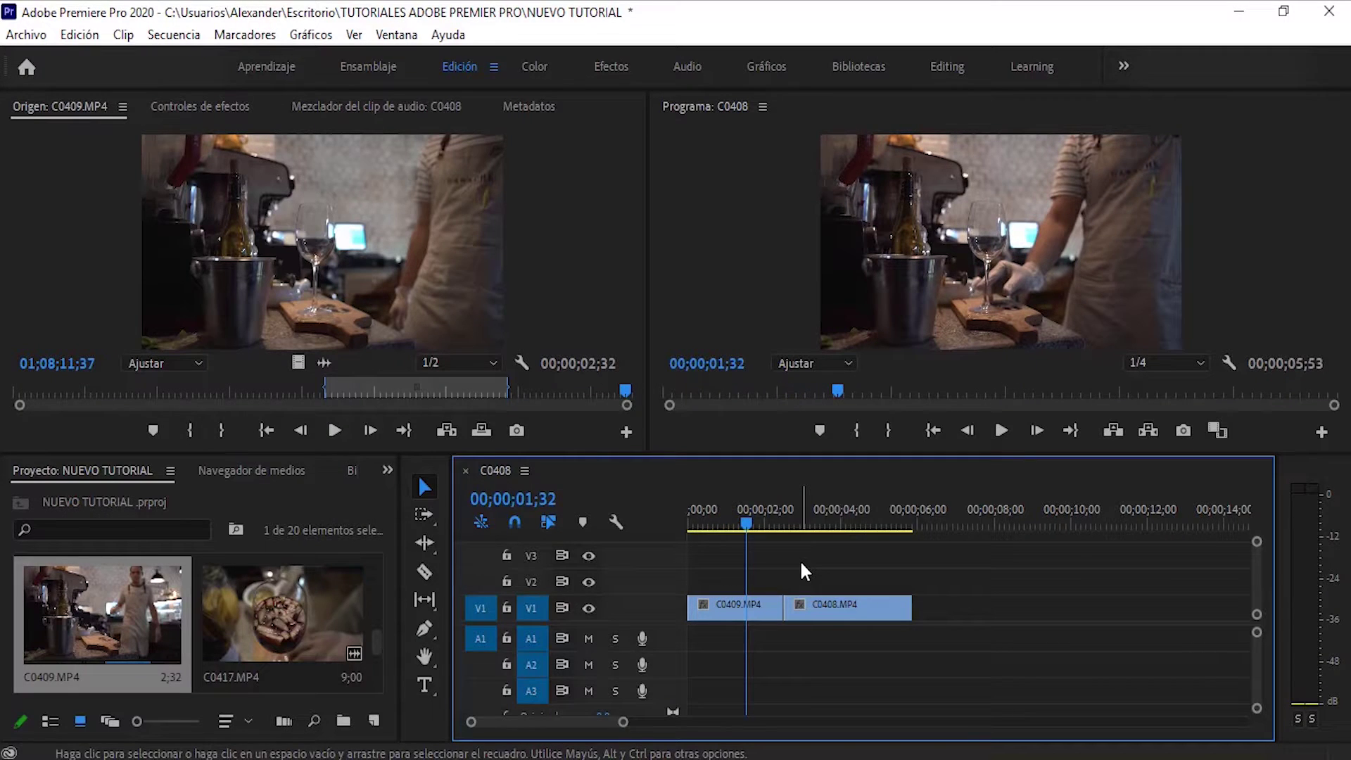
- Play the rest of the sequence, and replay it from the start to find where C0409.MP4 should end
{"action": "key", "text": "space"}
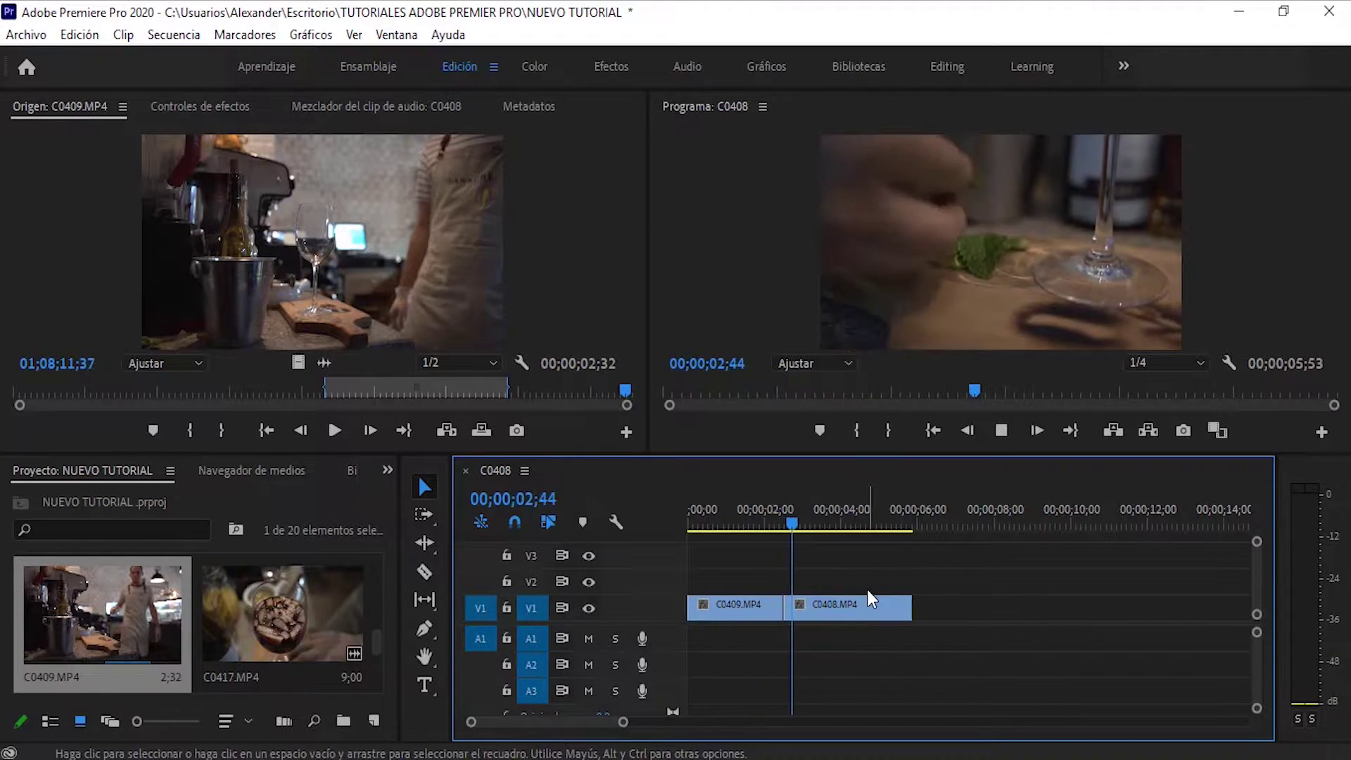
{"action": "left_click_drag", "start_coordinate": [825, 525], "coordinate": [679, 566]}
{"action": "key", "text": "space"}
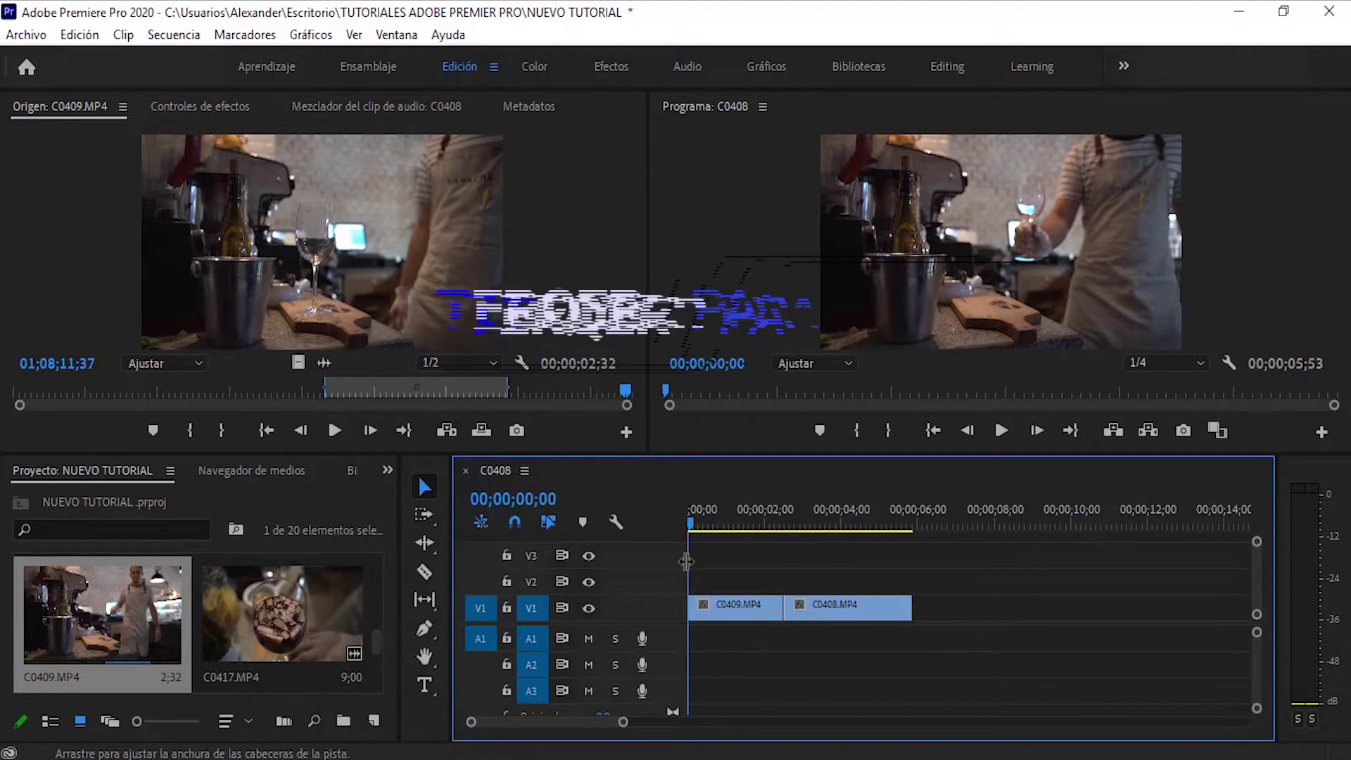
- Split C0409.MP4 on V1 at 1;31 with the Razor tool and delete the portion after the cut
{"action": "left_click", "coordinate": [422, 571]}
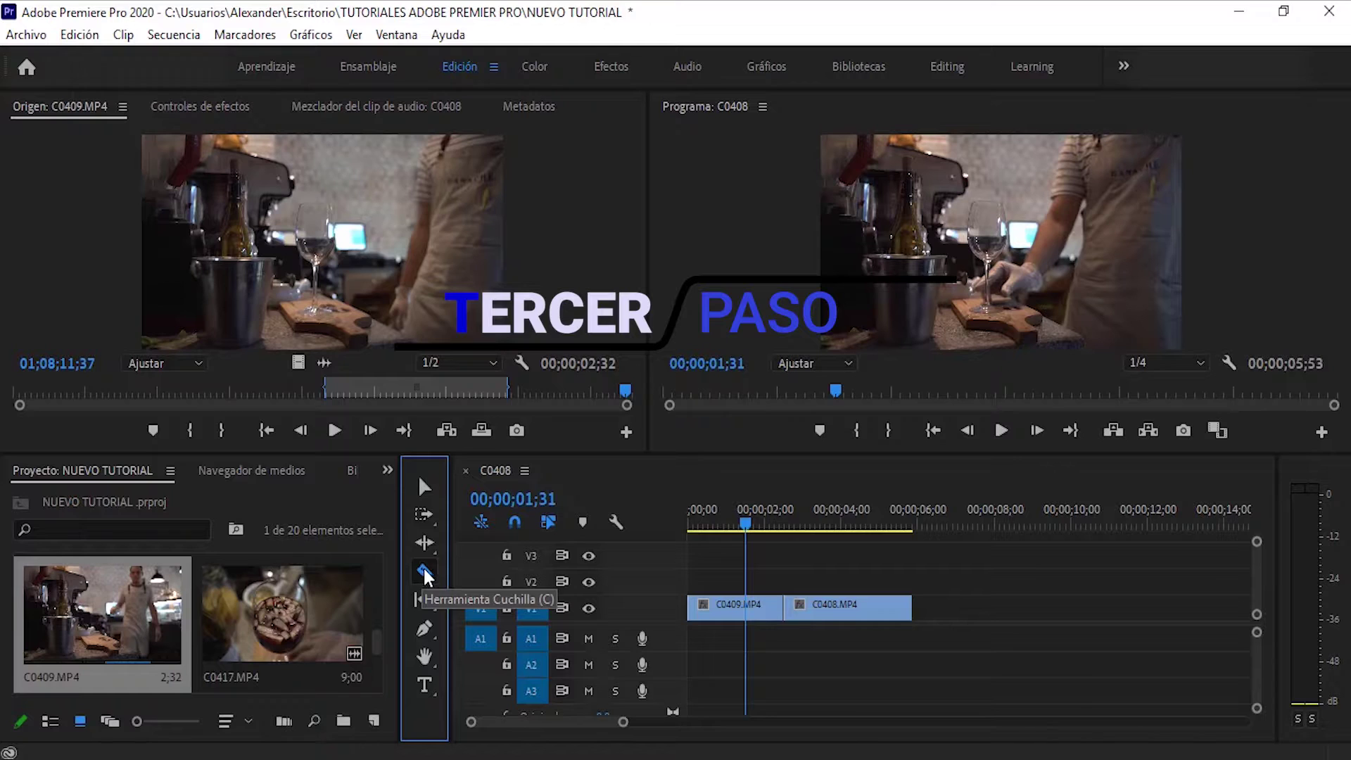
{"action": "left_click", "coordinate": [748, 609]}
{"action": "left_click", "coordinate": [424, 486]}
{"action": "left_click", "coordinate": [766, 617]}
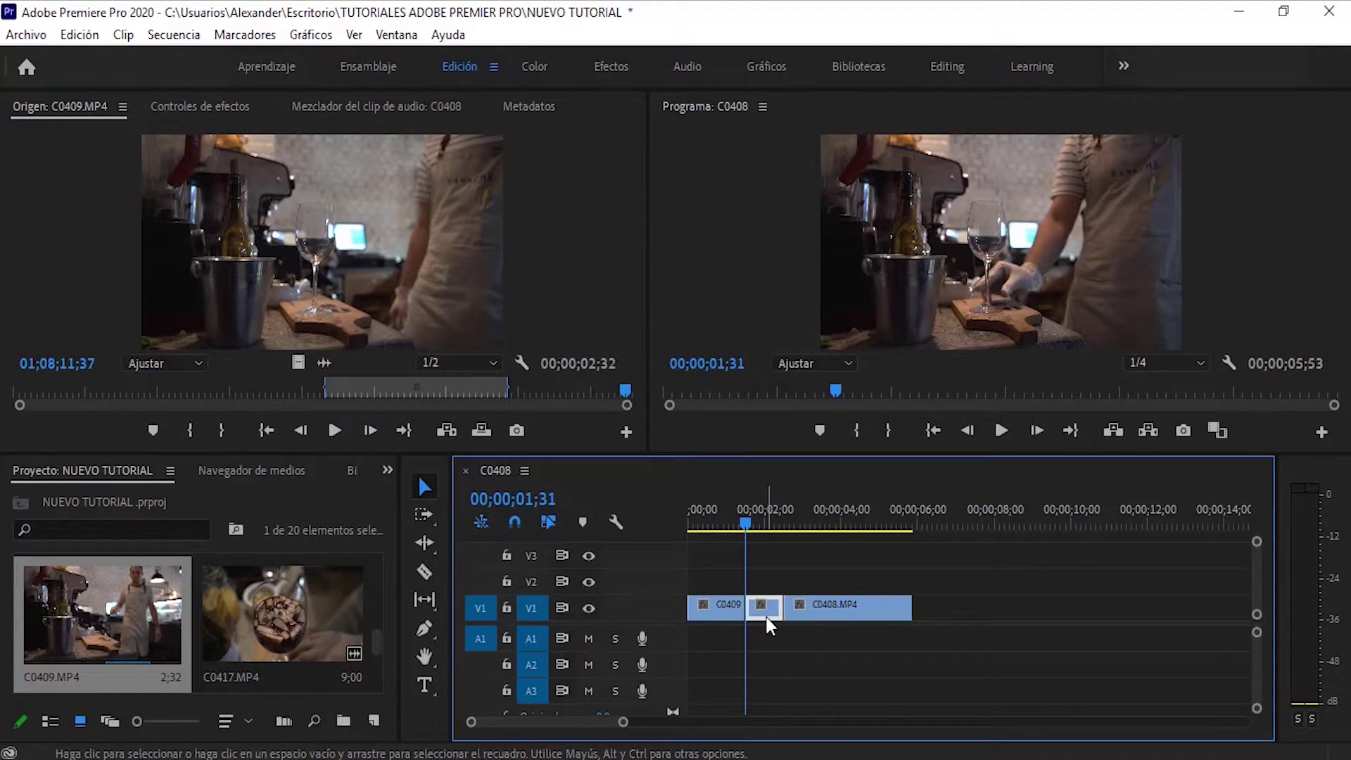
{"action": "key", "text": "Delete"}
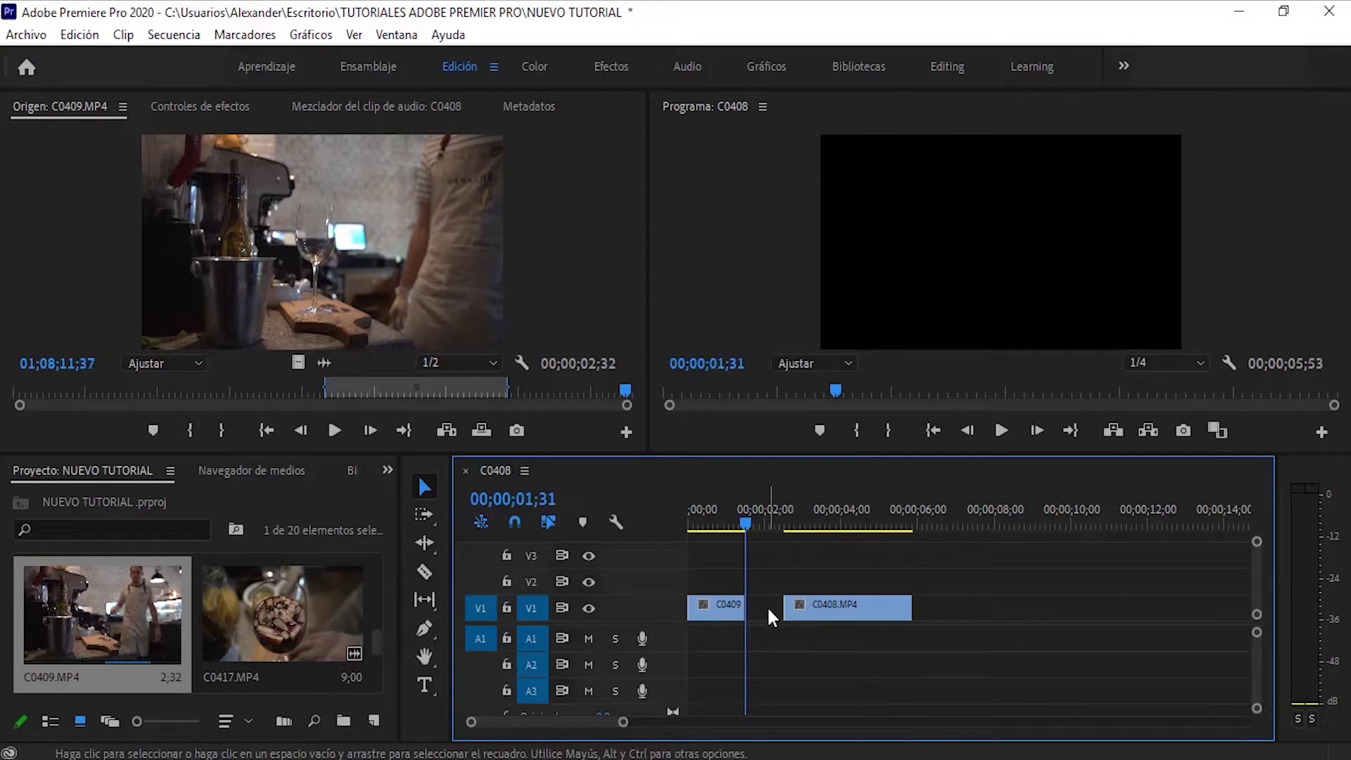
- Ripple delete the gap between C0409.MP4 and C0408.MP4 on V1, and undo that deletion
{"action": "right_click", "coordinate": [767, 609]}
{"action": "left_click", "coordinate": [798, 630]}
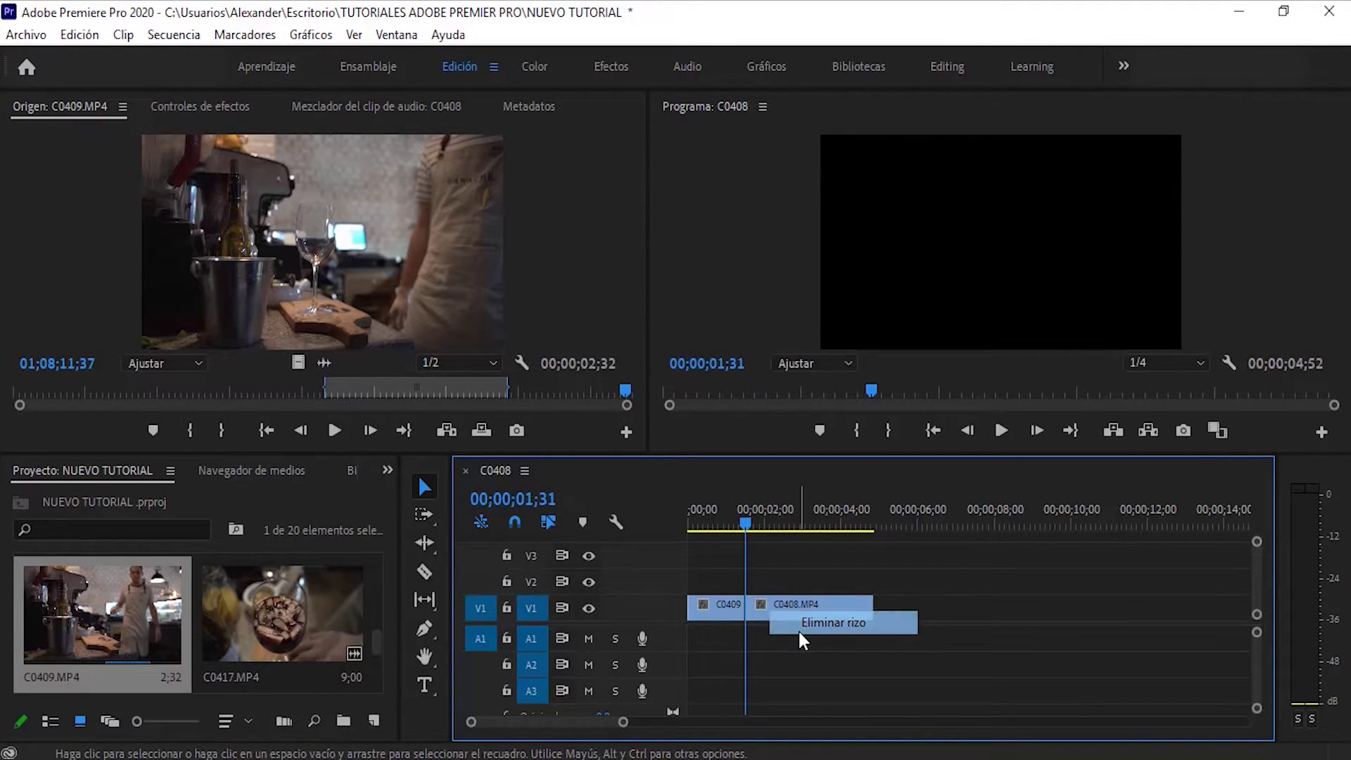
{"action": "key", "text": "ctrl+z"}
- Move C0408.MP4 up against the end of C0409.MP4 to close the gap, and play the sequence from the start
{"action": "left_click_drag", "start_coordinate": [848, 611], "coordinate": [811, 619]}
{"action": "key", "text": "Home"}
{"action": "key", "text": "space"}
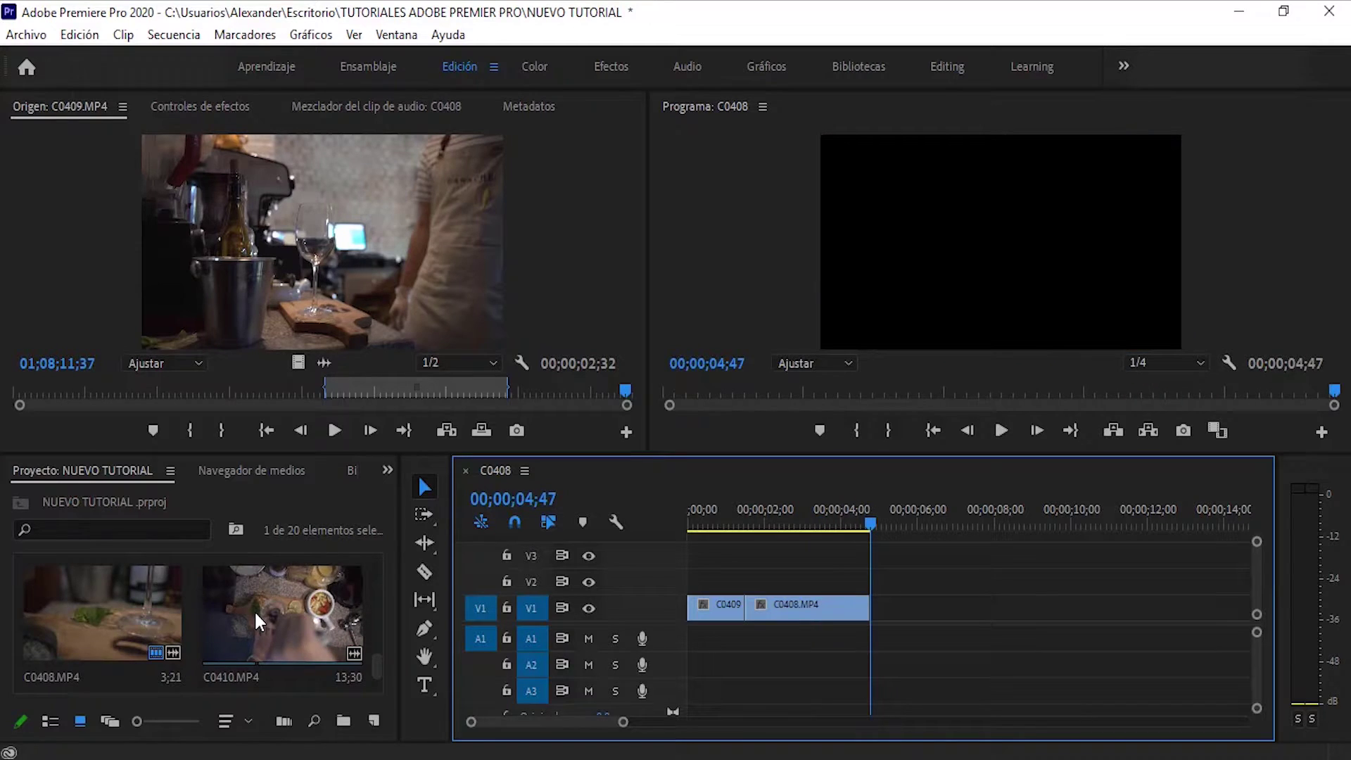
- Mark a section of C0410.MP4 lasting 4;16 and place only its video after C0408.MP4 on V1
{"action": "double_click", "coordinate": [255, 609]}
{"action": "left_click", "coordinate": [18, 394]}
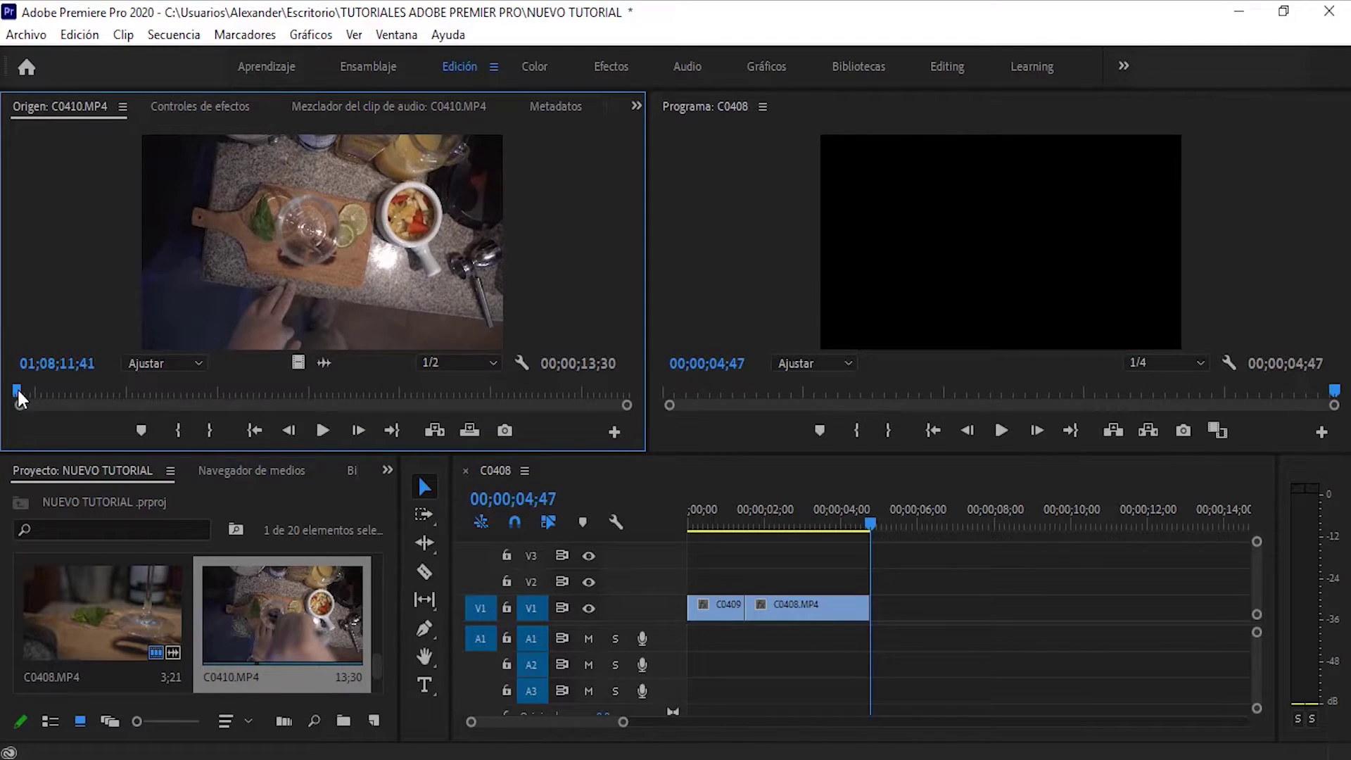
{"action": "key", "text": "space"}
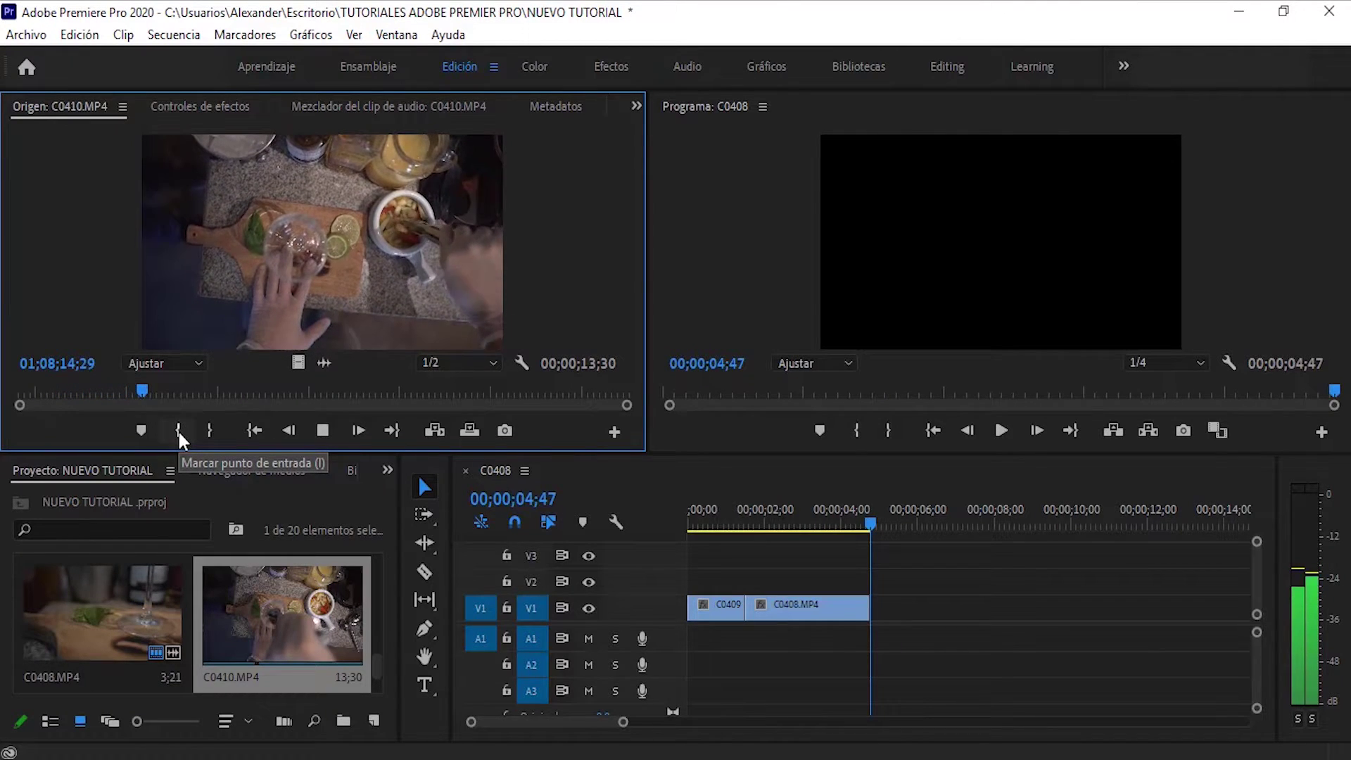
{"action": "left_click", "coordinate": [178, 430]}
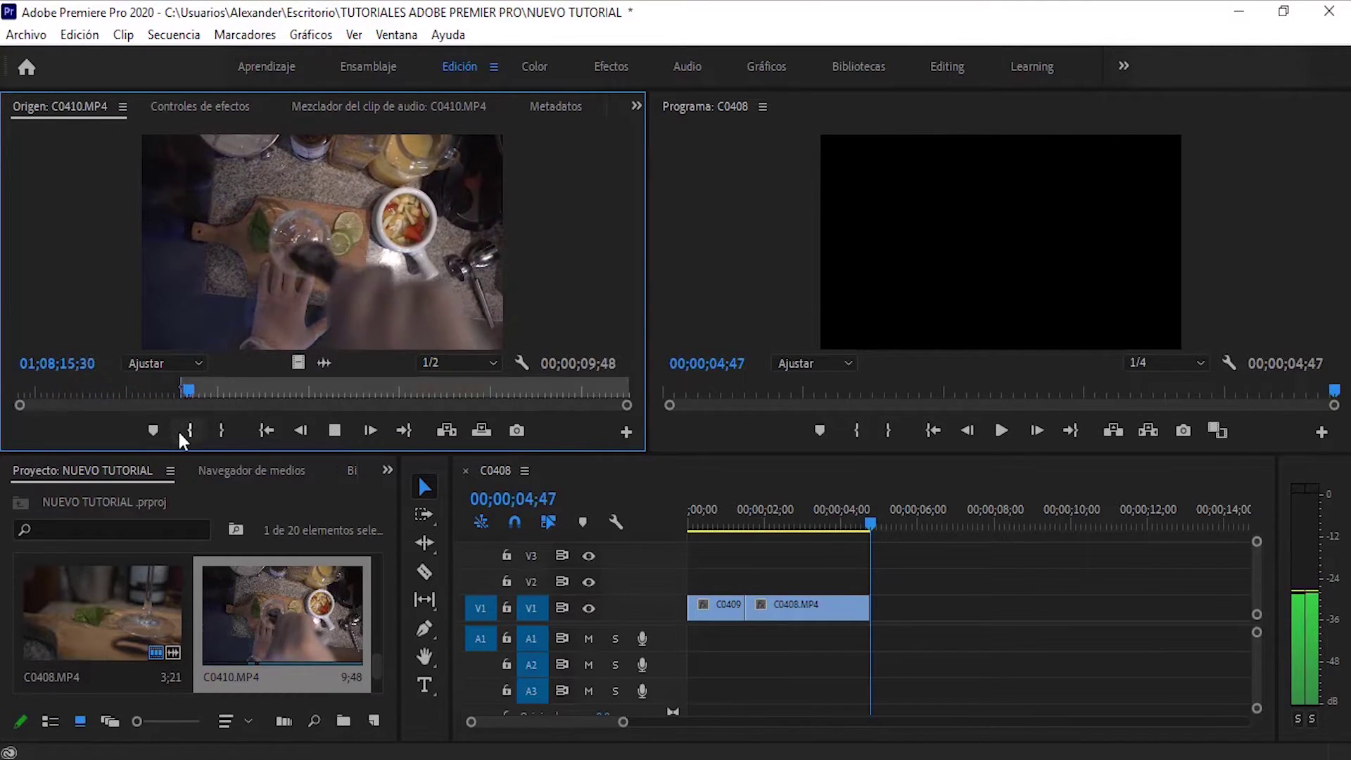
{"action": "left_click", "coordinate": [222, 429]}
{"action": "key", "text": "space"}
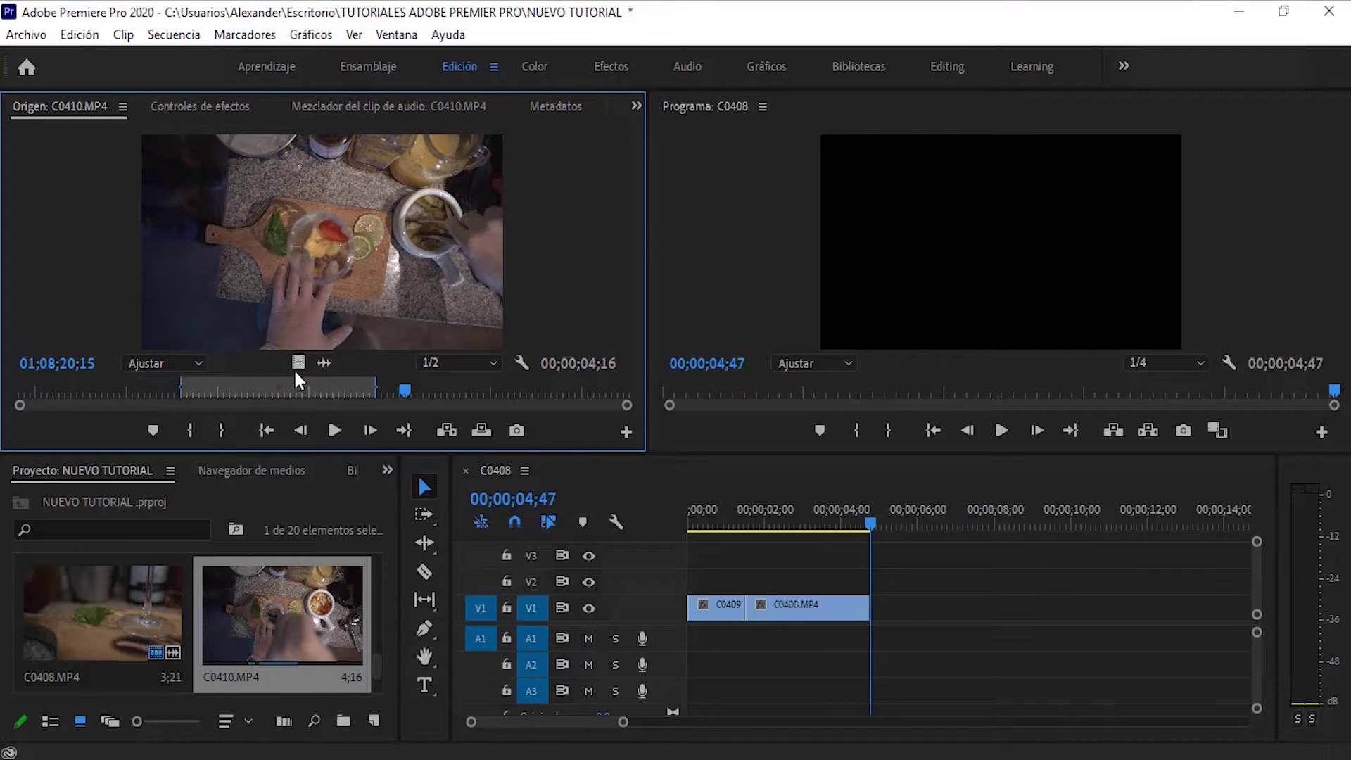
{"action": "left_click_drag", "start_coordinate": [296, 363], "coordinate": [874, 607]}
- Play the sequence from the start and trim the end of C0410.MP4 on V1 back to about 8;50
{"action": "left_click", "coordinate": [680, 525]}
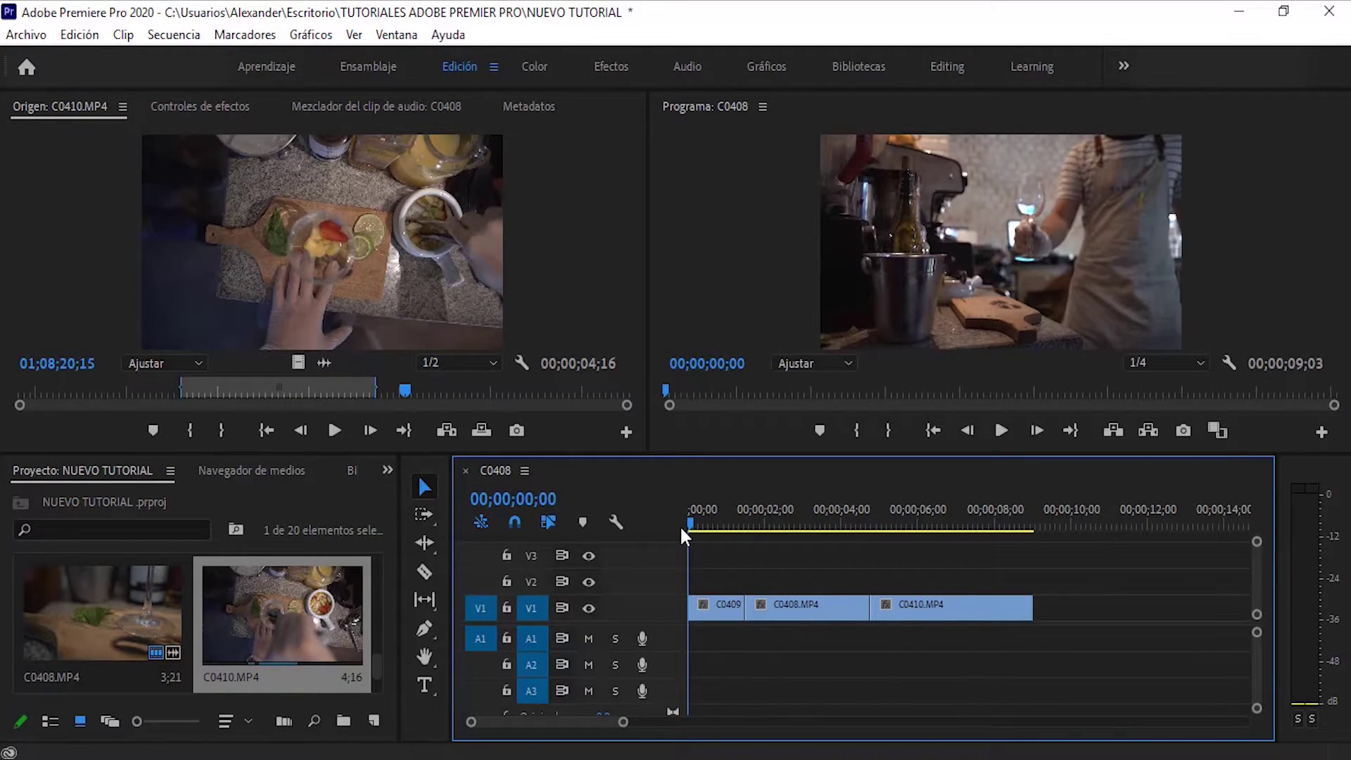
{"action": "key", "text": "space"}
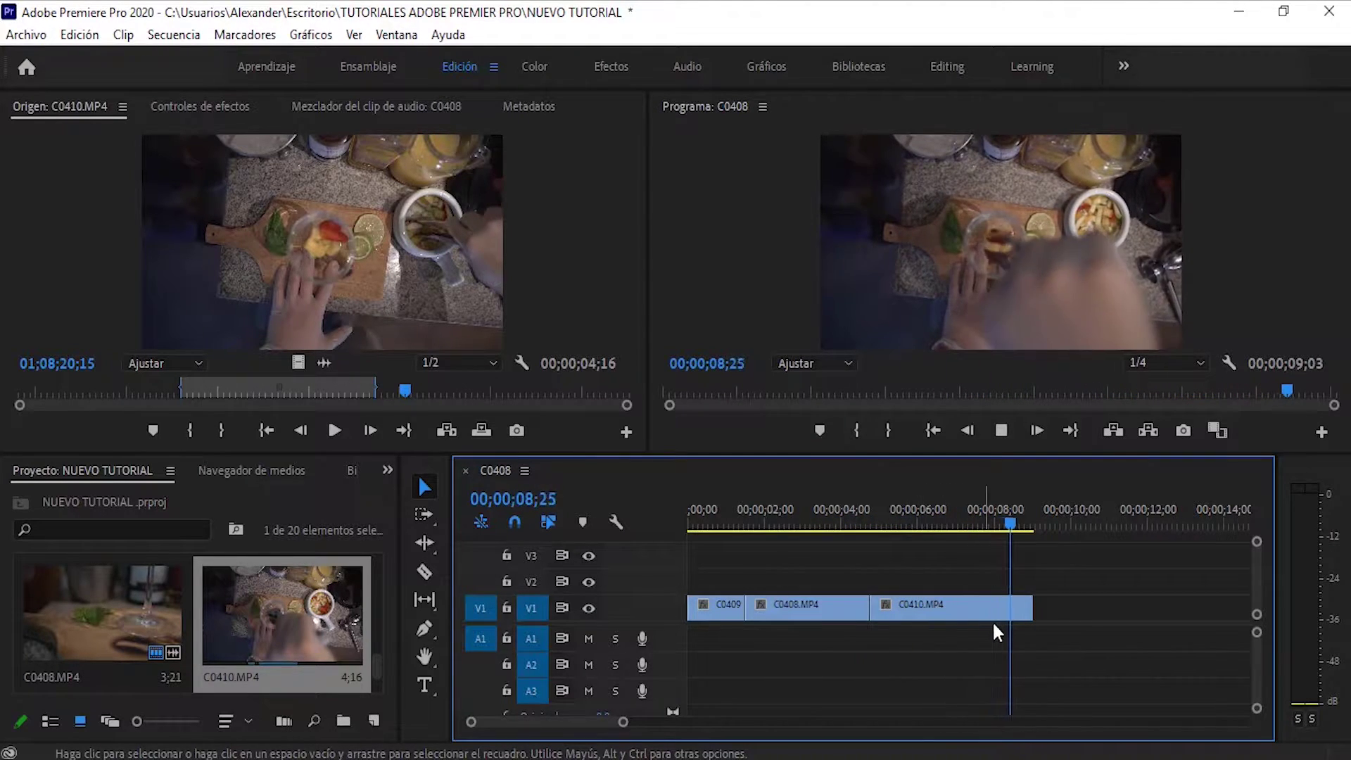
{"action": "left_click_drag", "start_coordinate": [1029, 615], "coordinate": [1023, 615]}
- Mark a section of C0412.MP4 lasting 6;51 and place only its video after C0410.MP4 on V1
{"action": "double_click", "coordinate": [237, 567]}
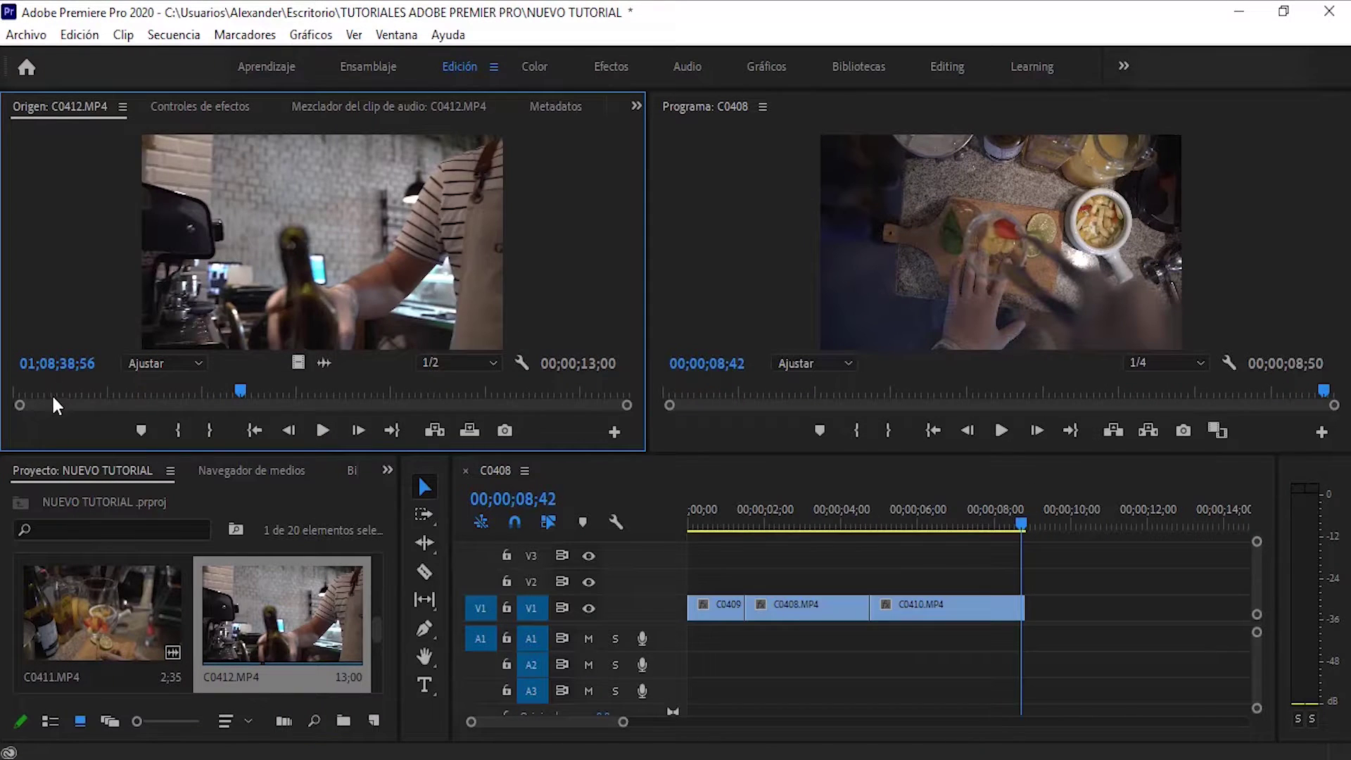
{"action": "left_click_drag", "start_coordinate": [54, 396], "coordinate": [233, 396]}
{"action": "left_click", "coordinate": [186, 428]}
{"action": "key", "text": "space"}
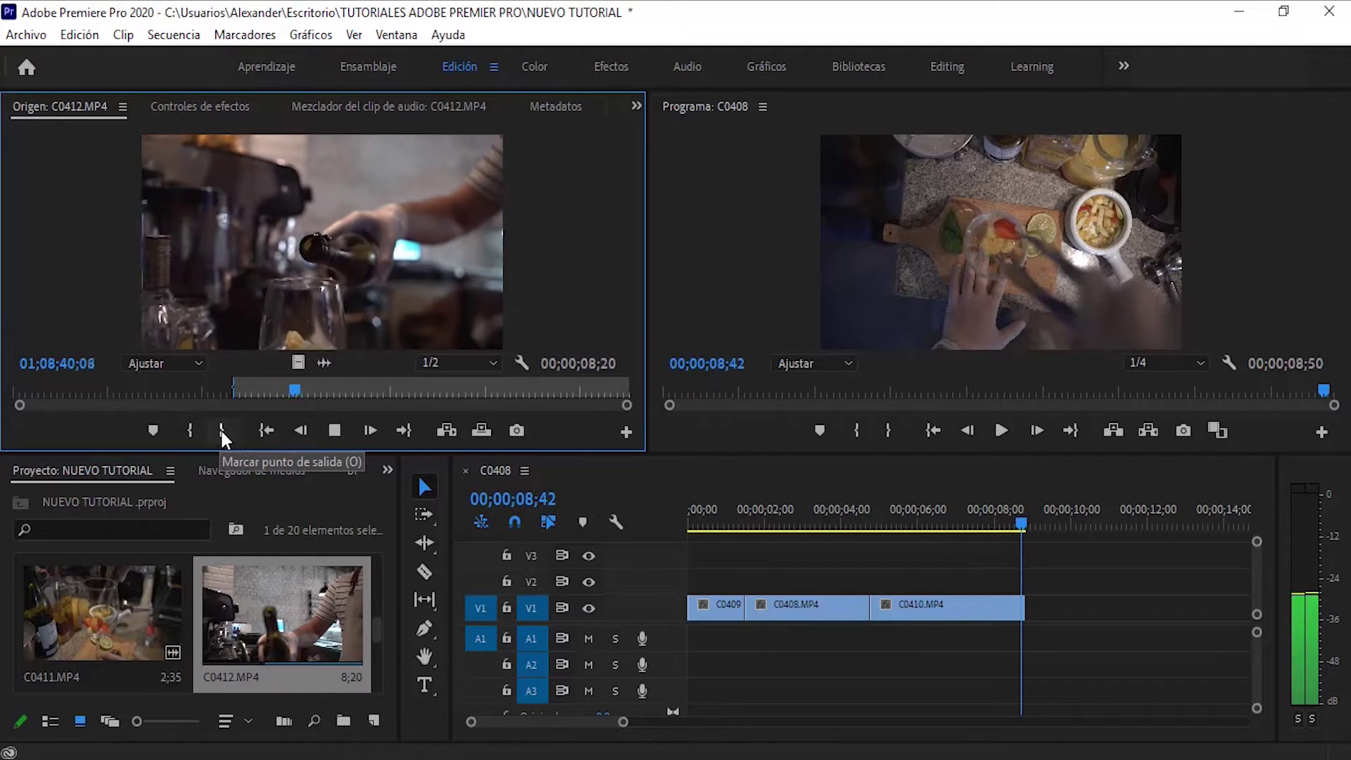
{"action": "left_click", "coordinate": [220, 428]}
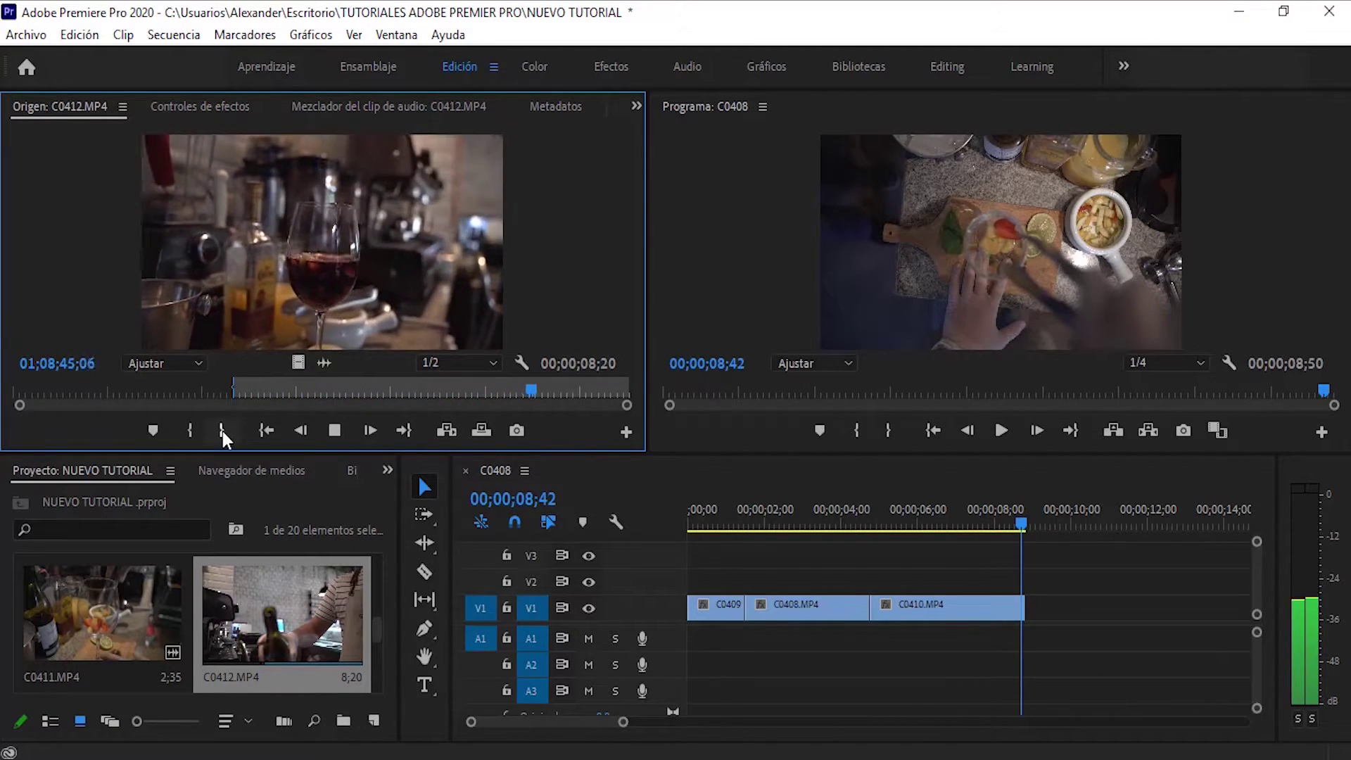
{"action": "key", "text": "space"}
{"action": "left_click_drag", "start_coordinate": [295, 363], "coordinate": [1027, 606]}
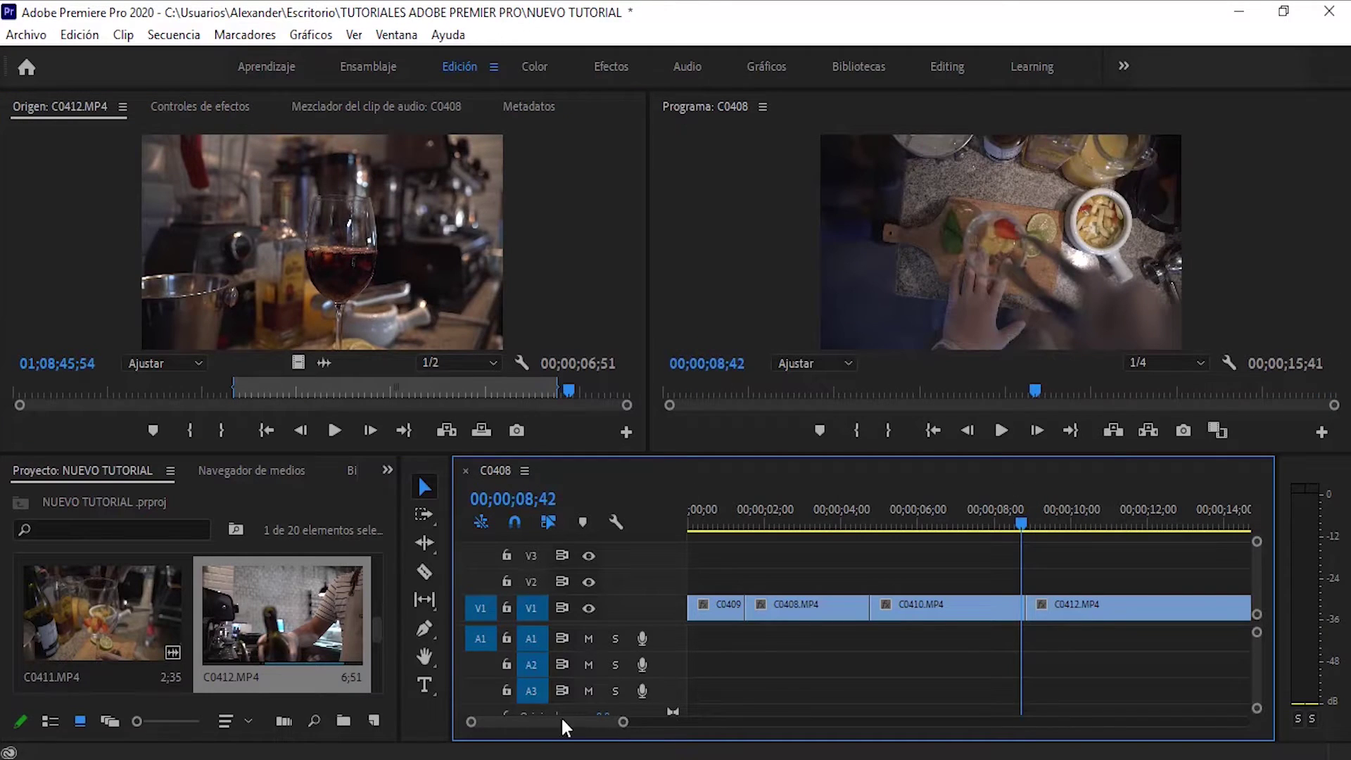
- Play the full four-clip sequence from the start in a wider timeline view
{"action": "left_click_drag", "start_coordinate": [631, 726], "coordinate": [678, 725]}
{"action": "left_click_drag", "start_coordinate": [853, 524], "coordinate": [689, 524]}
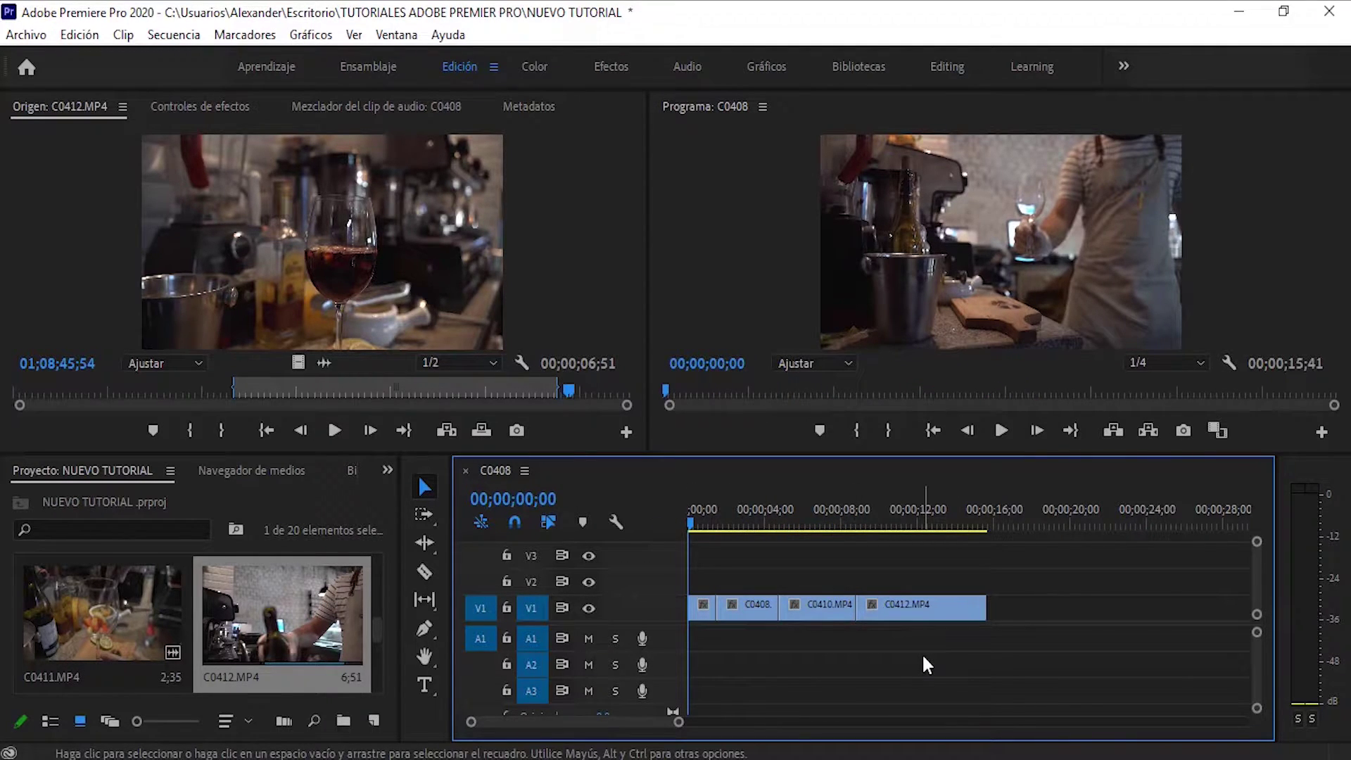
{"action": "key", "text": "space"}
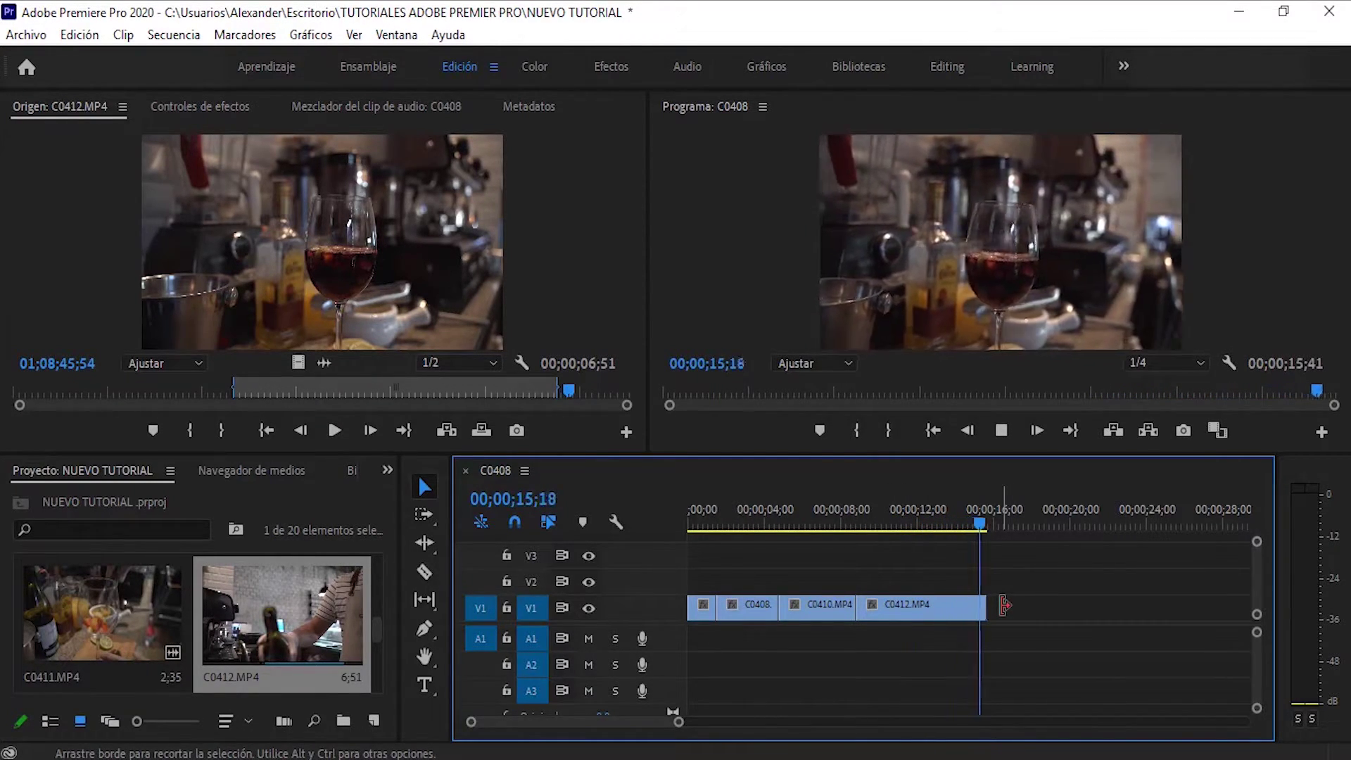
- Trim the end of C0412.MP4 so the sequence lasts 15;22, and save the project
{"action": "key", "text": "Home"}
{"action": "key", "text": "ctrl+s"}
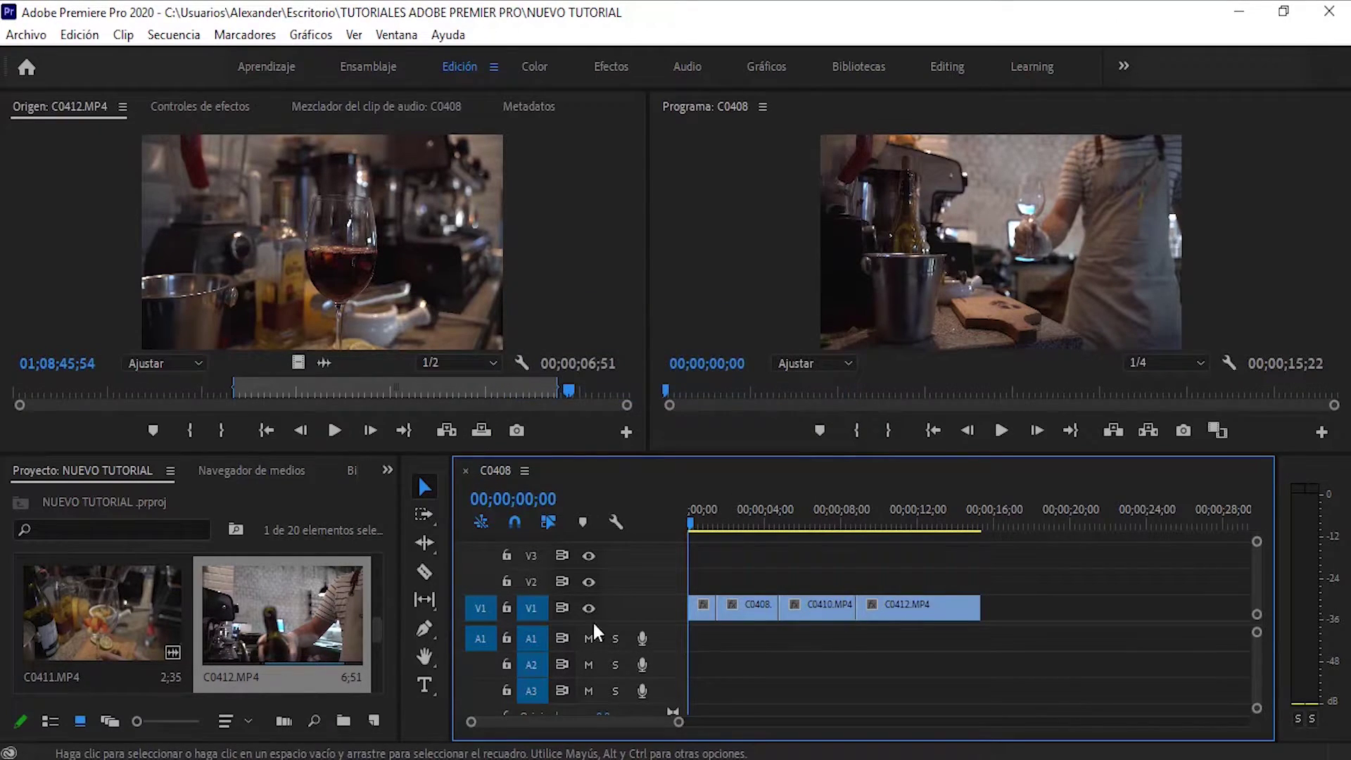
- Find the music file Planet_der_Krassen_-_deep_deep_love.mp3 in the project and open it in the source monitor
{"action": "scroll", "coordinate": [266, 630], "scroll_direction": "down", "scroll_amount": 2}
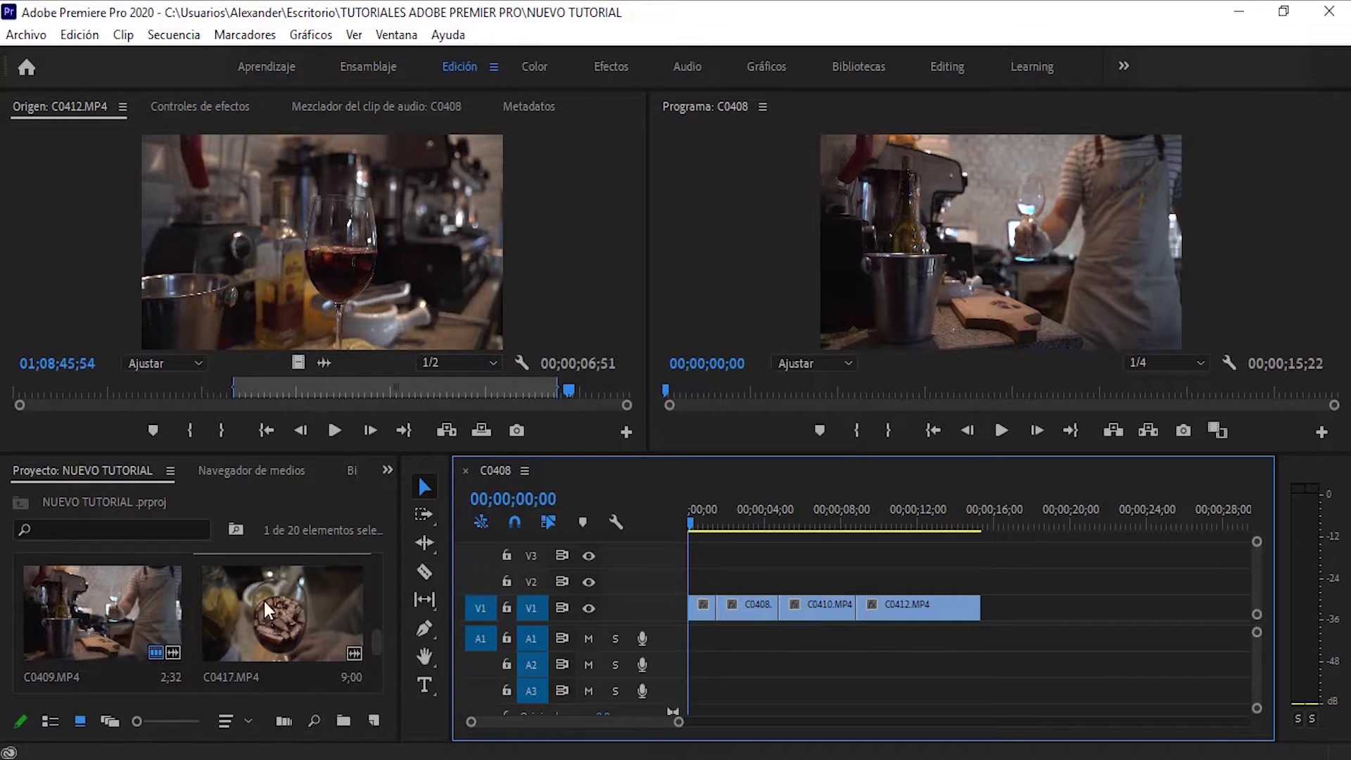
{"action": "scroll", "coordinate": [105, 649], "scroll_direction": "down", "scroll_amount": 1}
{"action": "scroll", "coordinate": [191, 632], "scroll_direction": "down", "scroll_amount": 1}
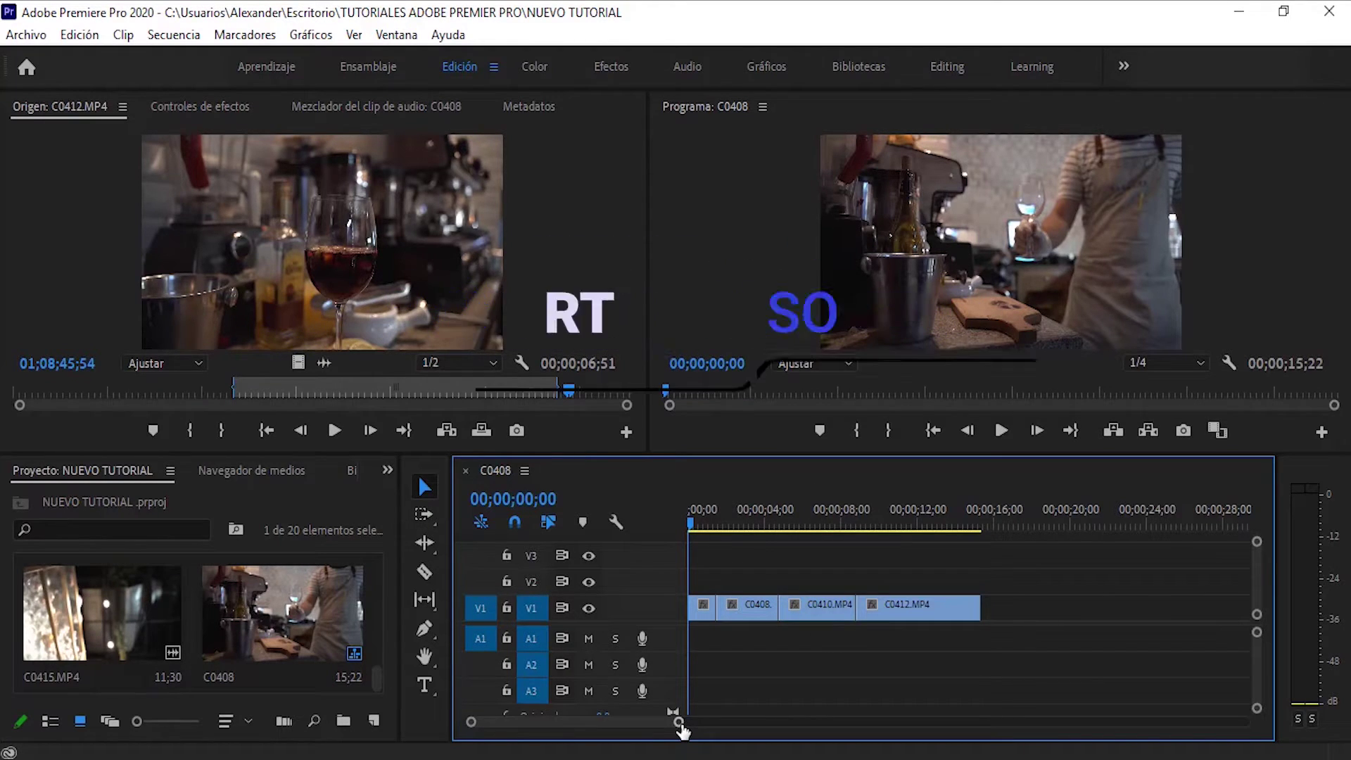
{"action": "left_click_drag", "start_coordinate": [679, 722], "coordinate": [661, 721]}
{"action": "left_click_drag", "start_coordinate": [377, 675], "coordinate": [381, 553]}
{"action": "double_click", "coordinate": [108, 610]}
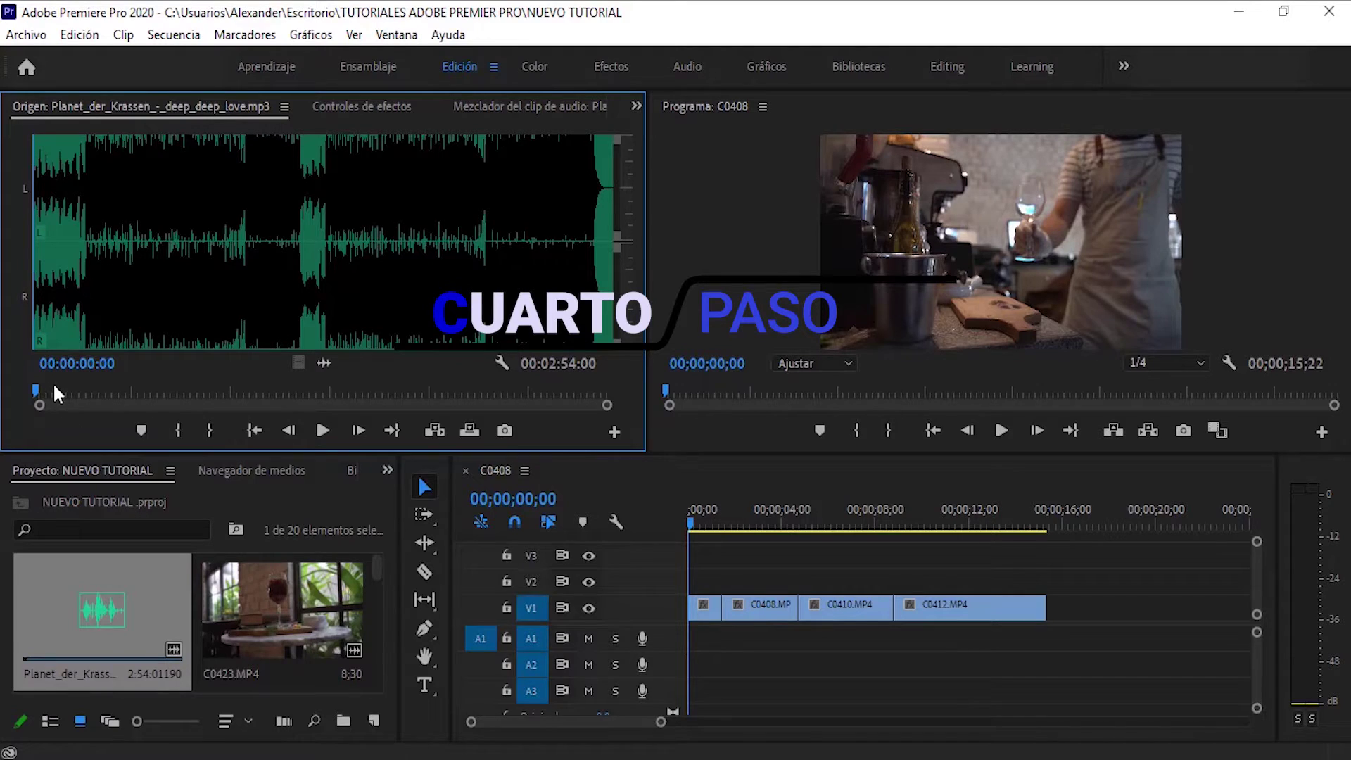
- Mark the music's out point at 15:16, place it on A1 from the sequence start, and trim its end to the last video clip
{"action": "key", "text": "space"}
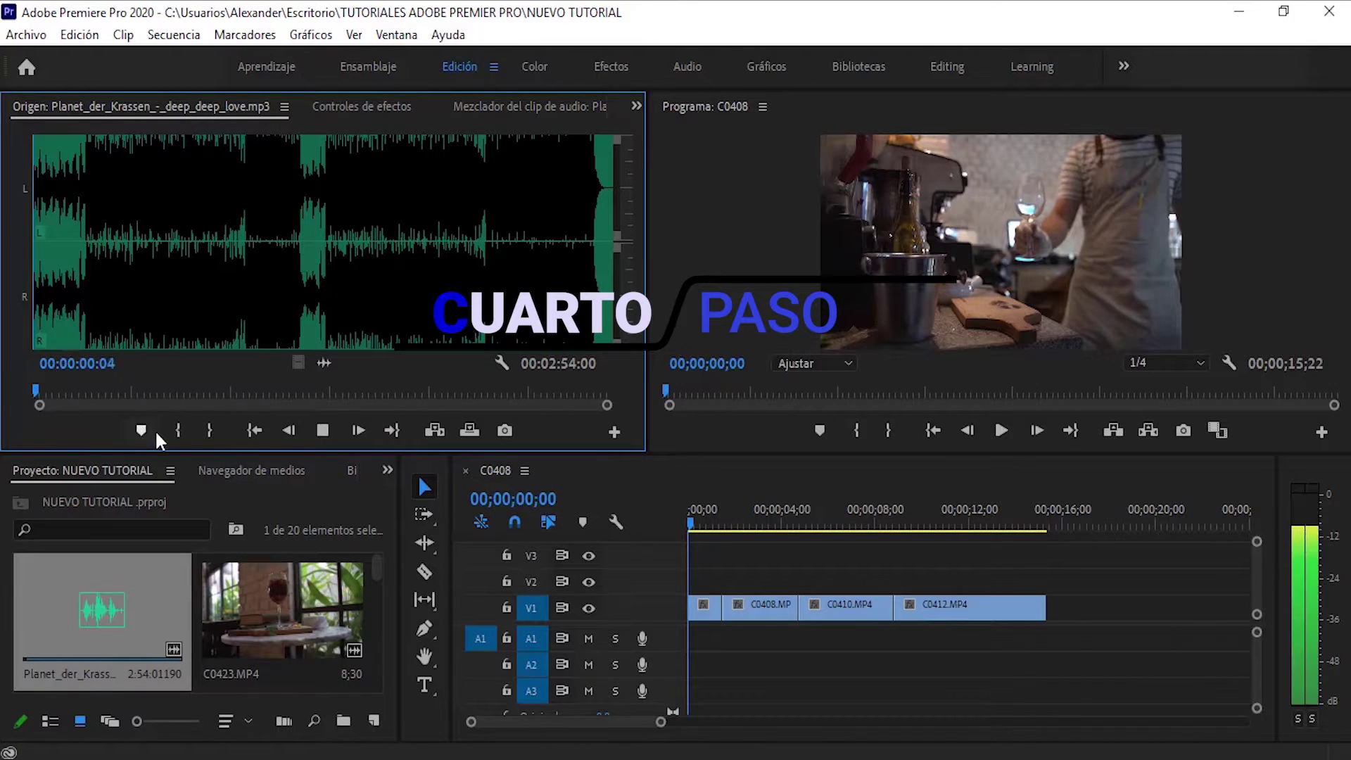
{"action": "left_click", "coordinate": [87, 391]}
{"action": "left_click", "coordinate": [209, 430]}
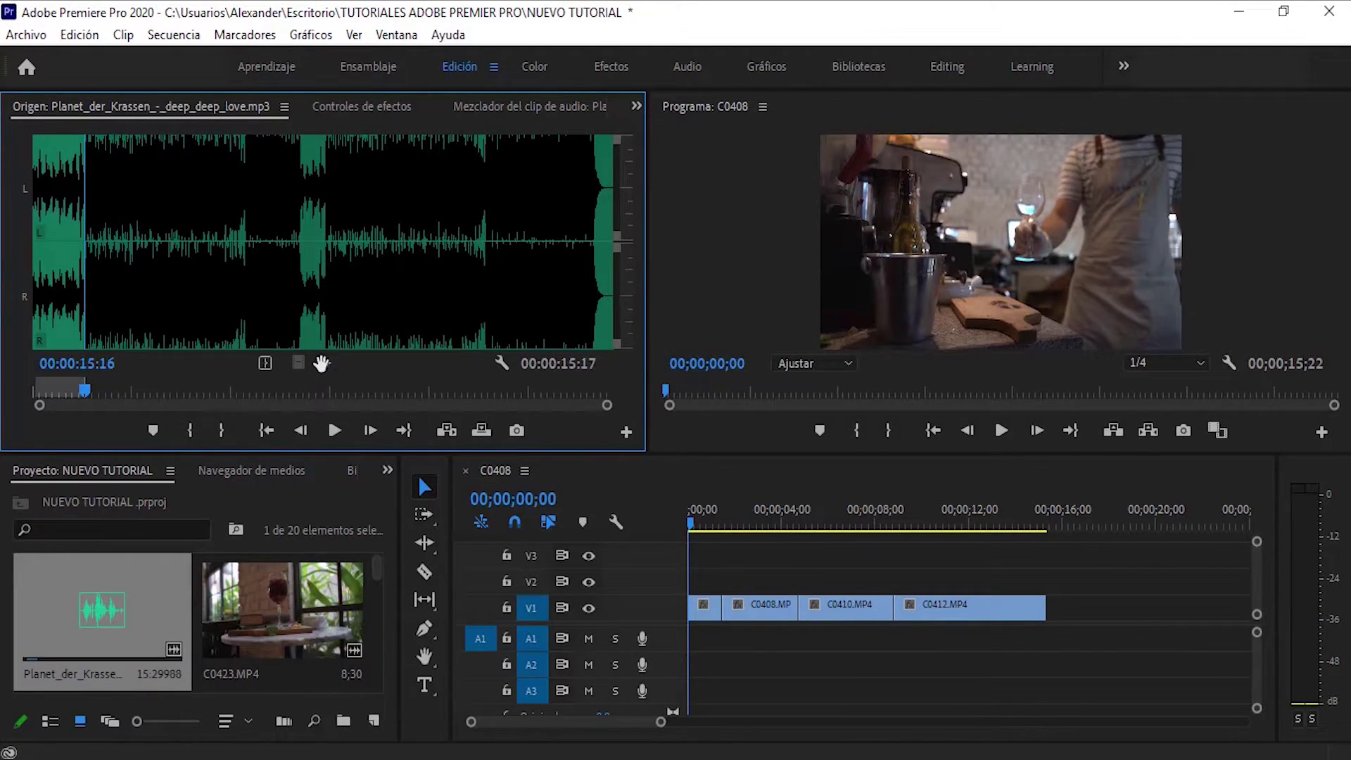
{"action": "left_click_drag", "start_coordinate": [524, 552], "coordinate": [699, 642]}
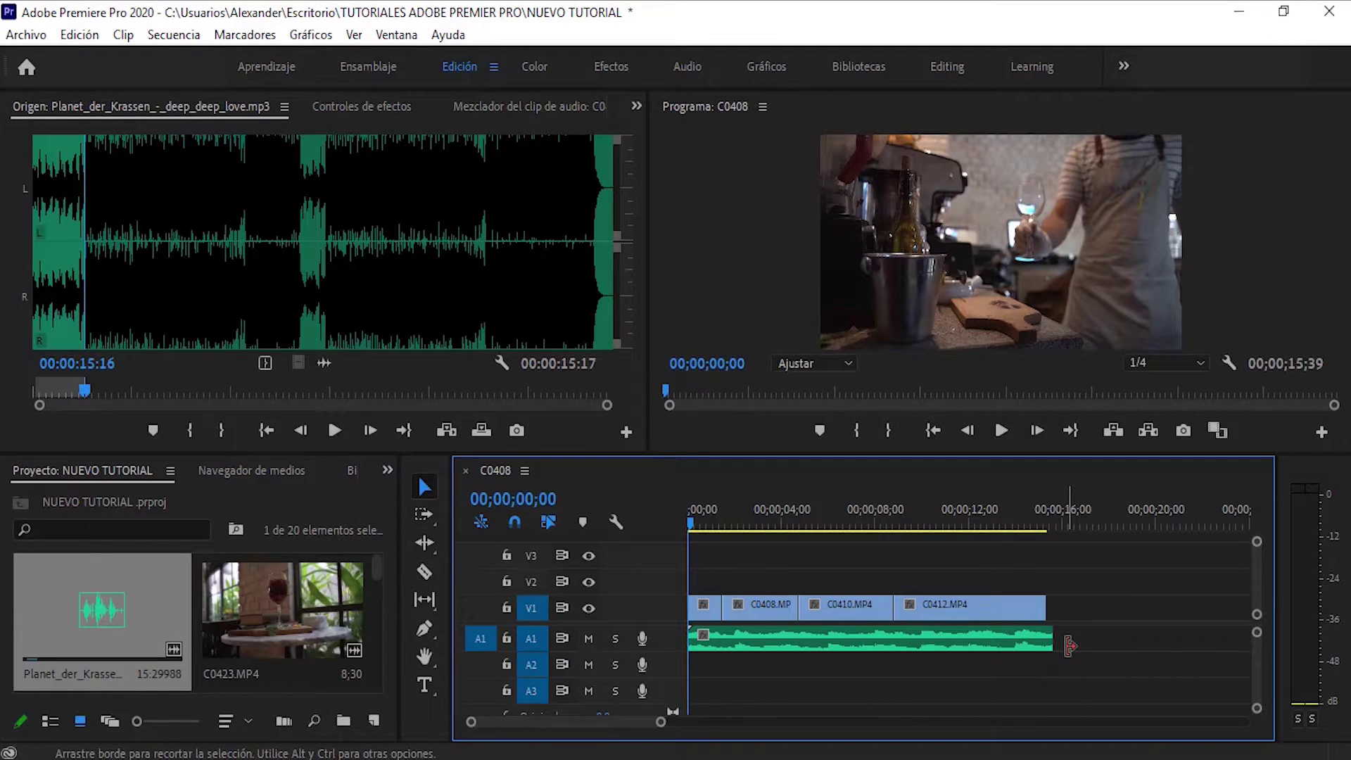
{"action": "left_click_drag", "start_coordinate": [1059, 642], "coordinate": [1047, 642]}
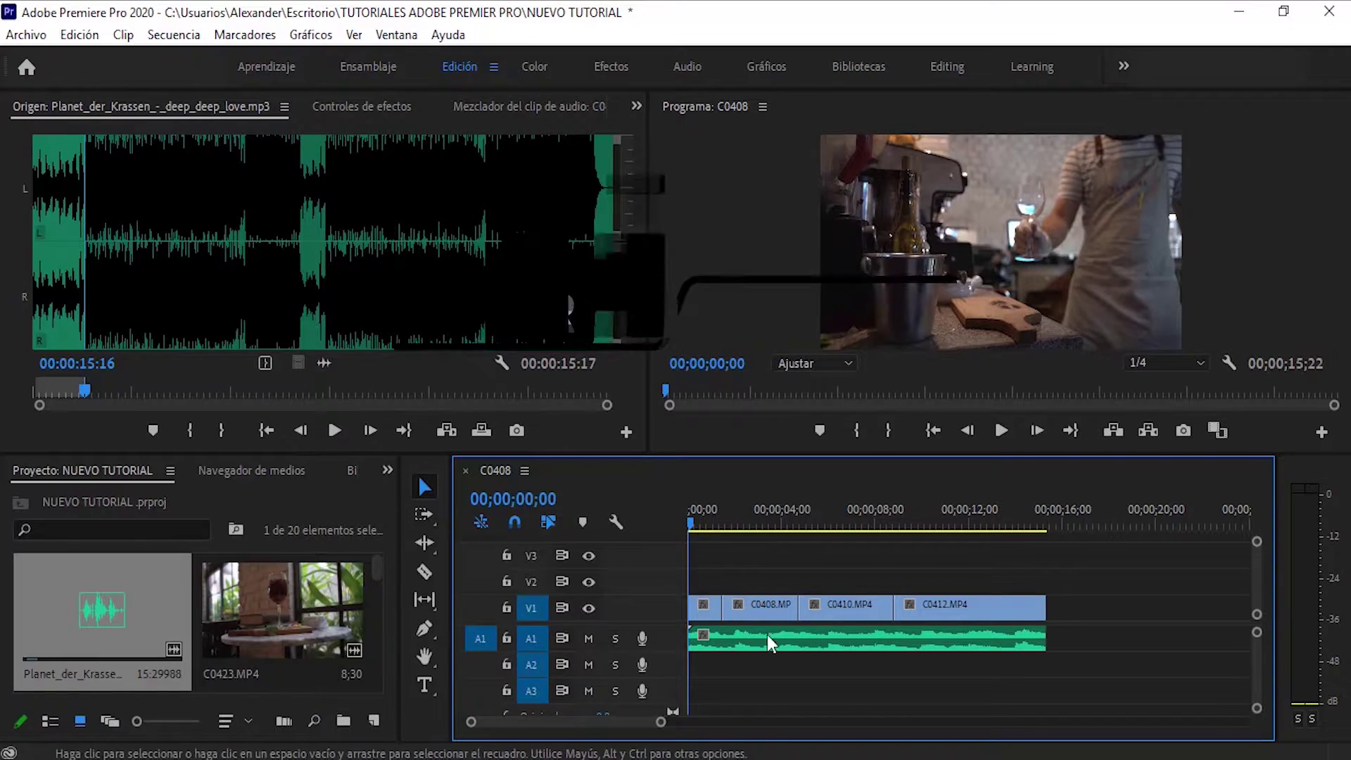
- Heighten track A1 and add volume keyframes with the Pen tool to fade the music in over about half a second, and play it
{"action": "left_click_drag", "start_coordinate": [661, 722], "coordinate": [632, 723]}
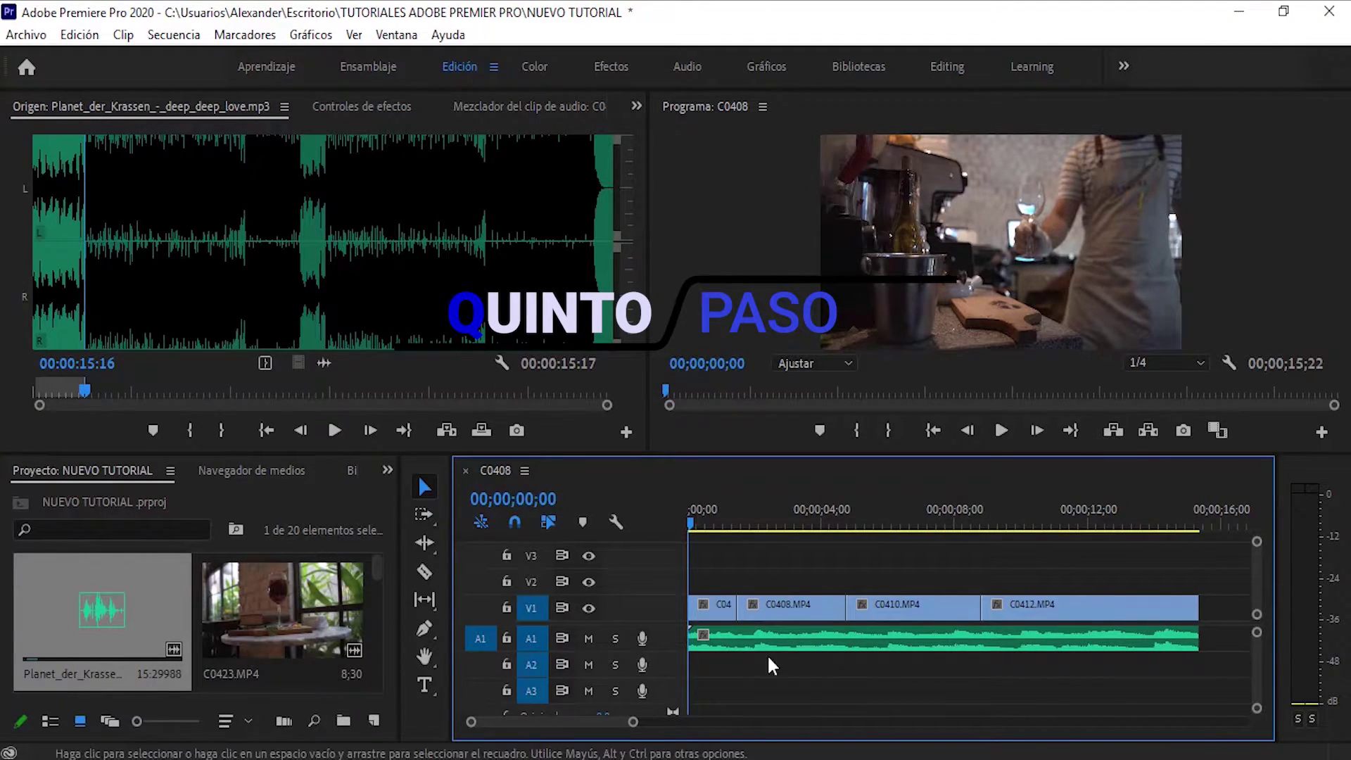
{"action": "left_click_drag", "start_coordinate": [676, 652], "coordinate": [677, 675]}
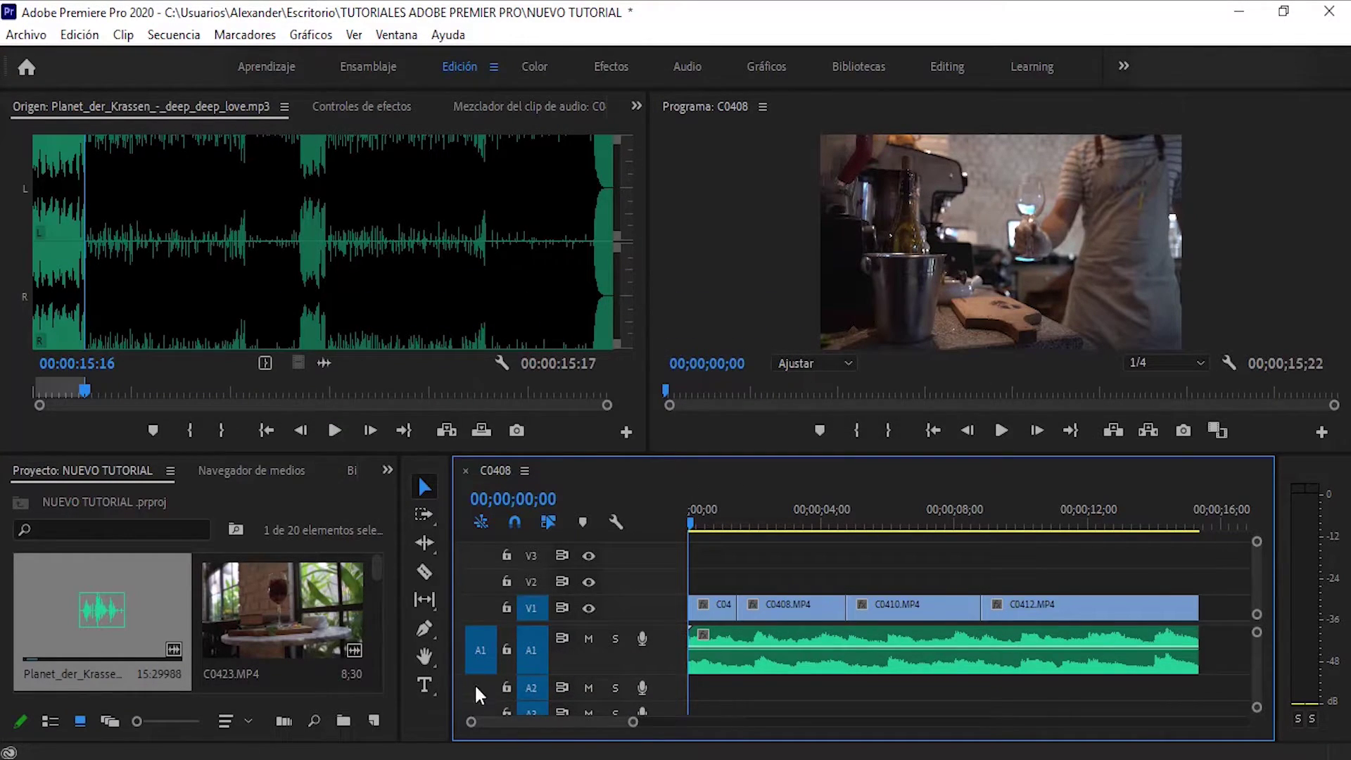
{"action": "left_click", "coordinate": [426, 631]}
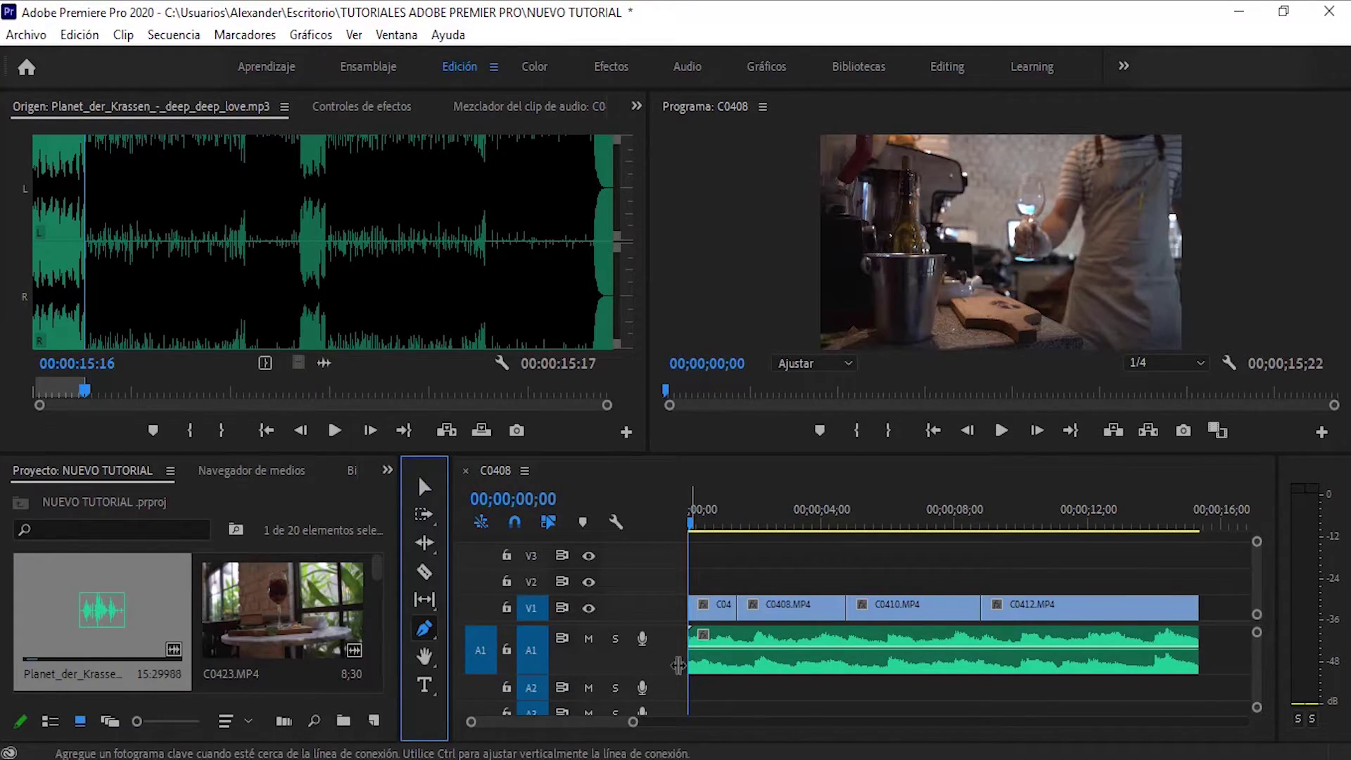
{"action": "left_click_drag", "start_coordinate": [633, 721], "coordinate": [567, 721]}
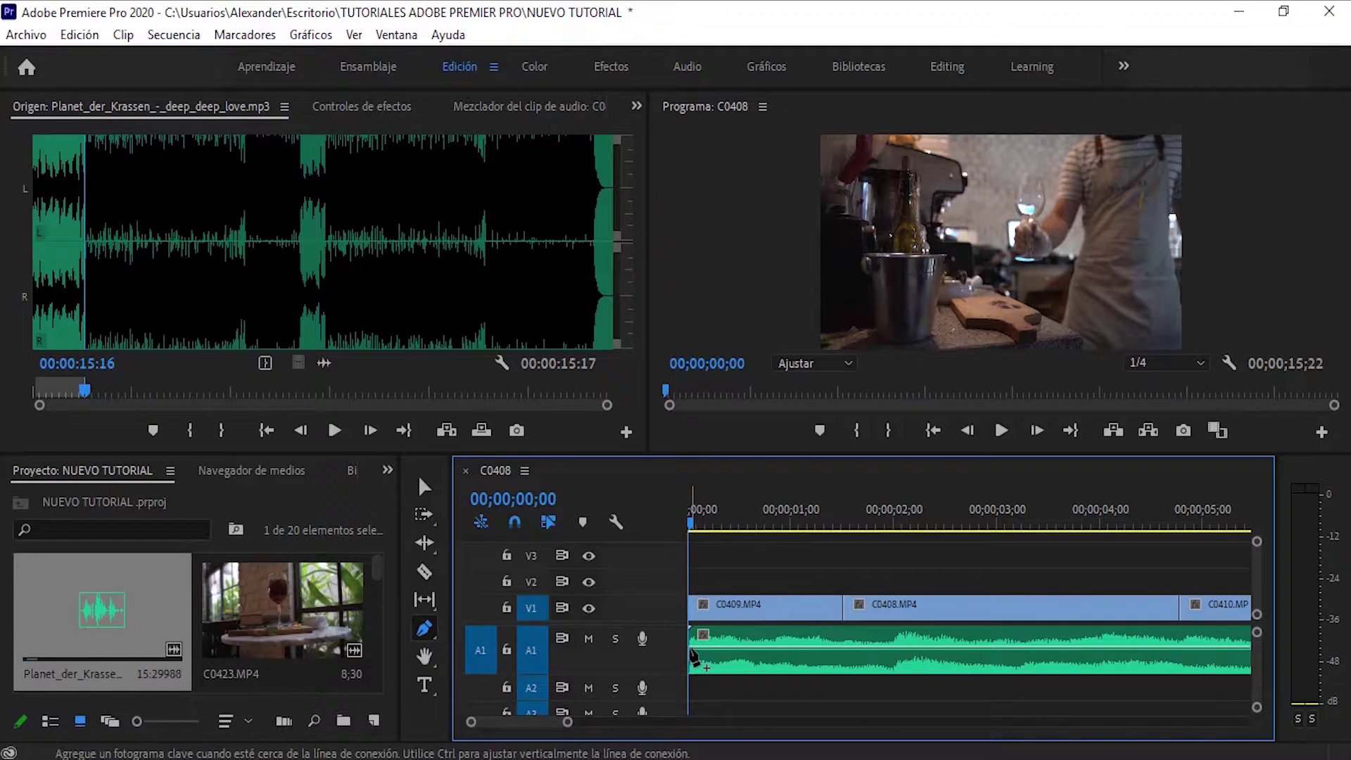
{"action": "left_click", "coordinate": [716, 653]}
{"action": "left_click", "coordinate": [731, 648]}
{"action": "left_click_drag", "start_coordinate": [690, 647], "coordinate": [690, 655]}
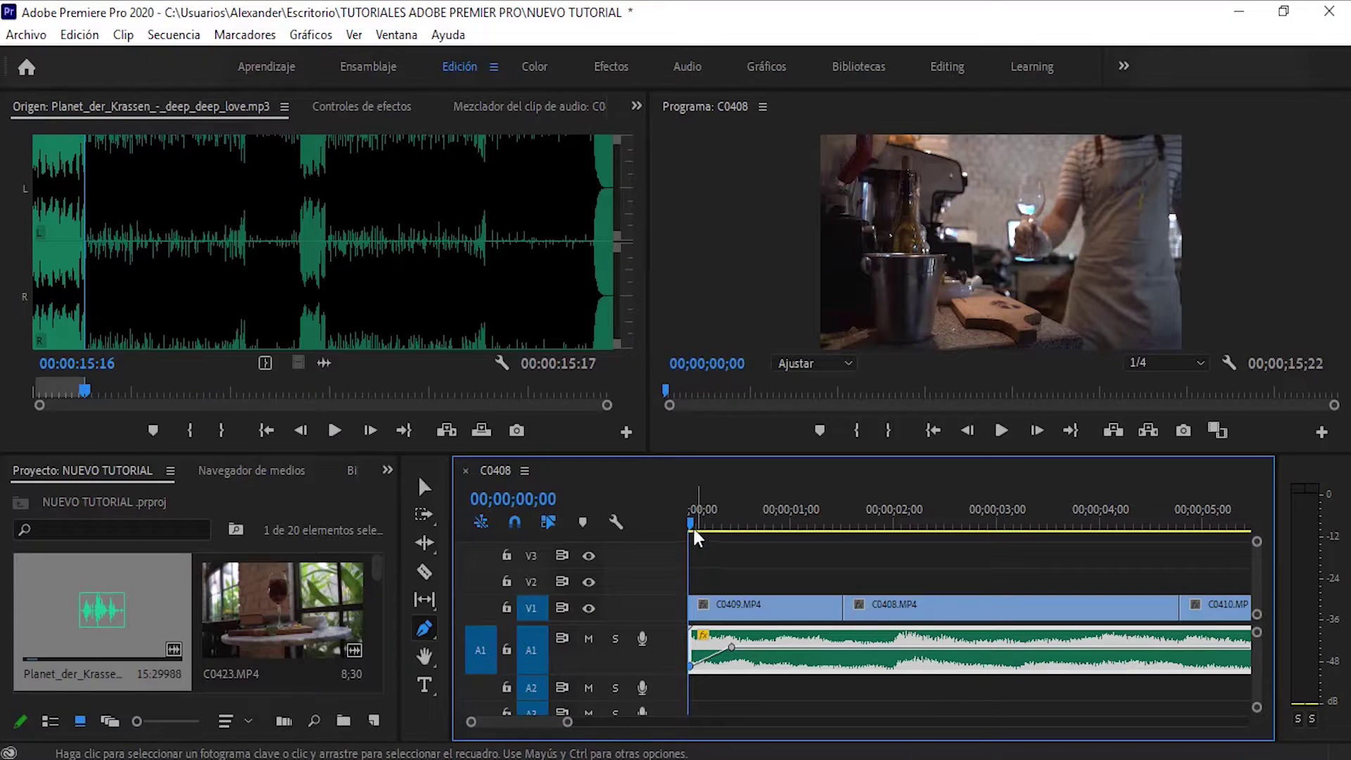
{"action": "left_click_drag", "start_coordinate": [732, 648], "coordinate": [736, 646]}
{"action": "key", "text": "space"}
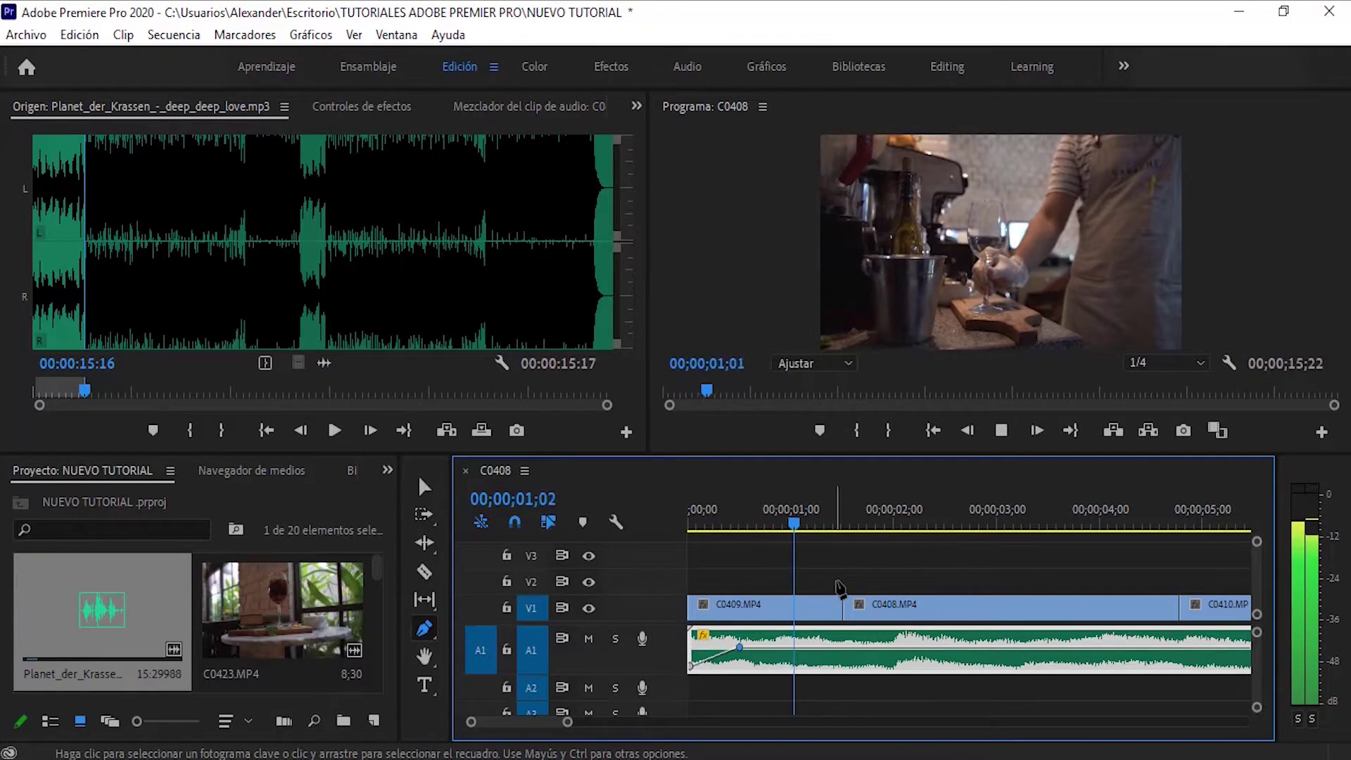
- Add volume keyframes that fade the music out over about the last second of the sequence, and play the ending
{"action": "left_click_drag", "start_coordinate": [567, 721], "coordinate": [665, 721]}
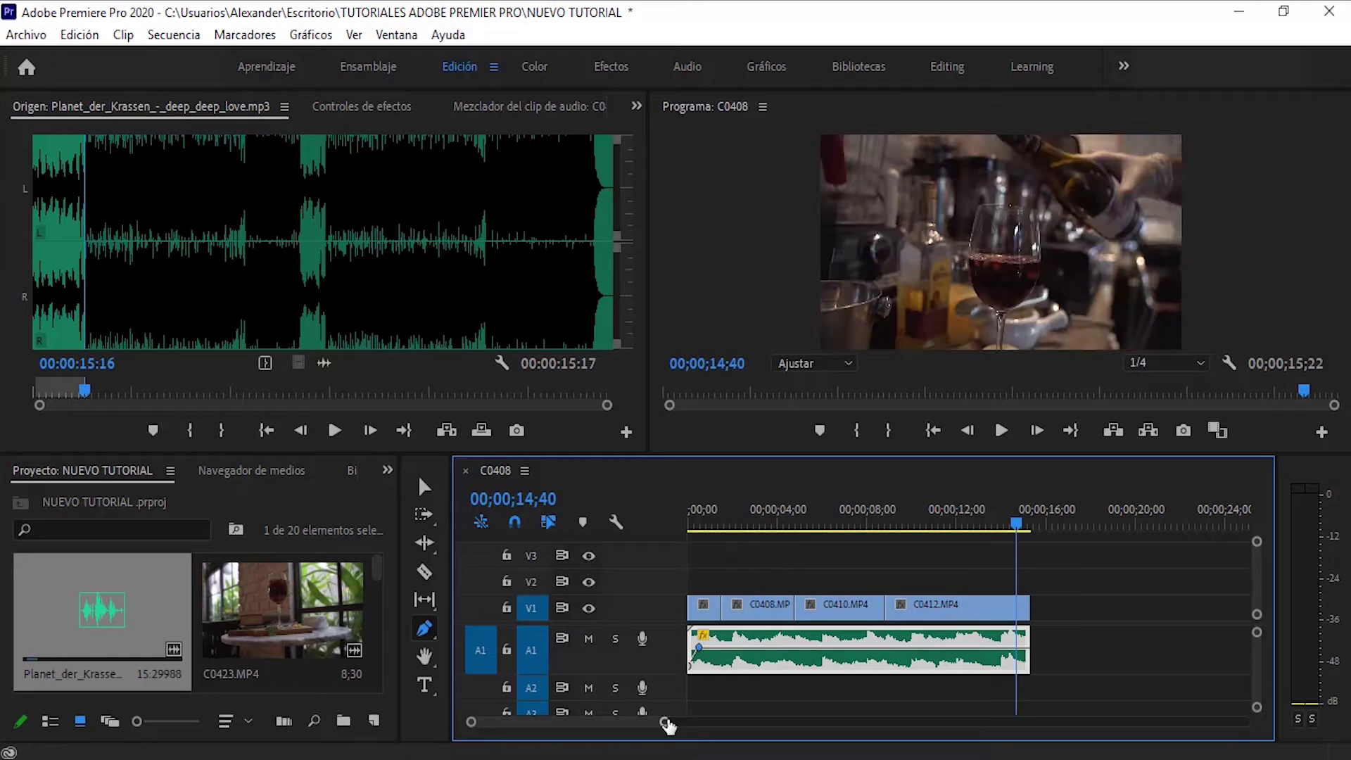
{"action": "left_click_drag", "start_coordinate": [665, 722], "coordinate": [584, 721]}
{"action": "left_click", "coordinate": [949, 647]}
{"action": "left_click_drag", "start_coordinate": [1033, 647], "coordinate": [1034, 665]}
{"action": "left_click", "coordinate": [863, 527]}
{"action": "key", "text": "space"}
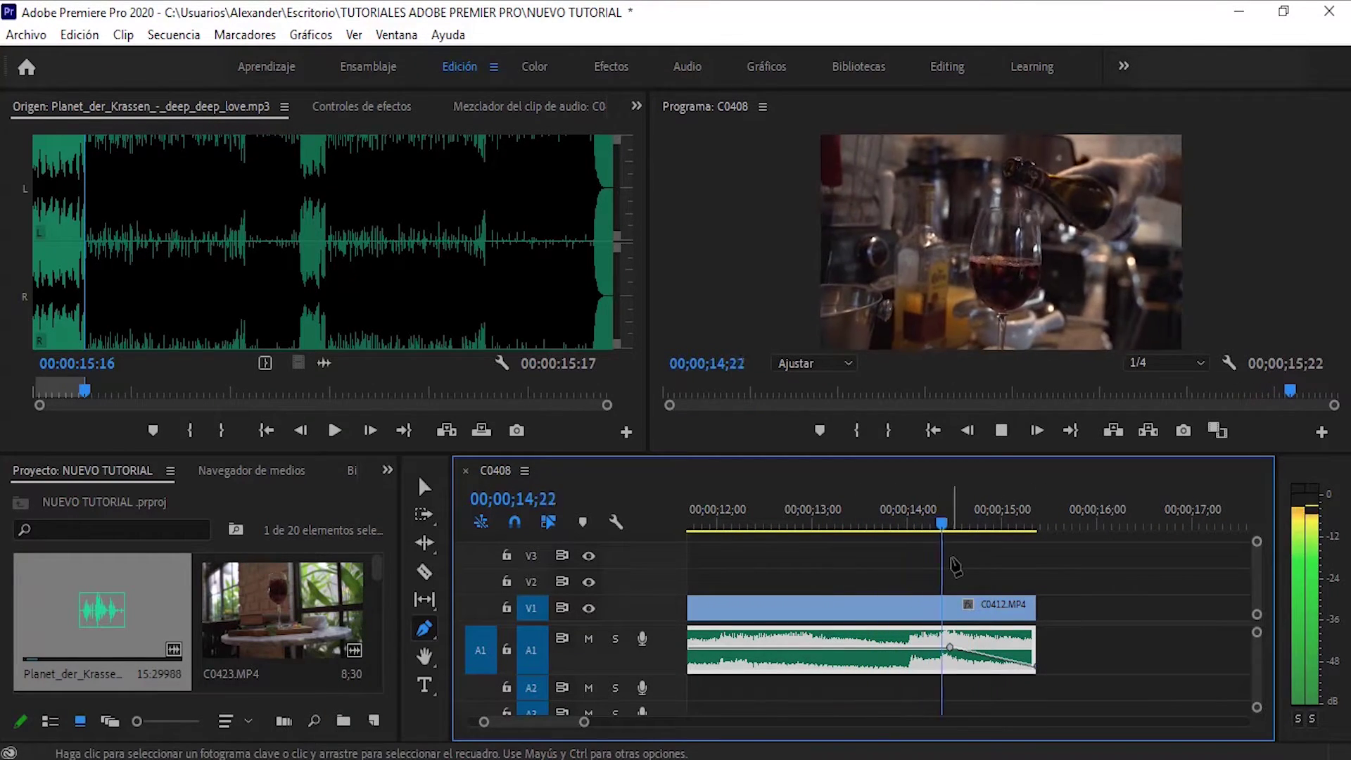
- Apply the Pasar a negro video transition to the start of the first clip on V1 and play the opening
{"action": "left_click_drag", "start_coordinate": [571, 722], "coordinate": [666, 722]}
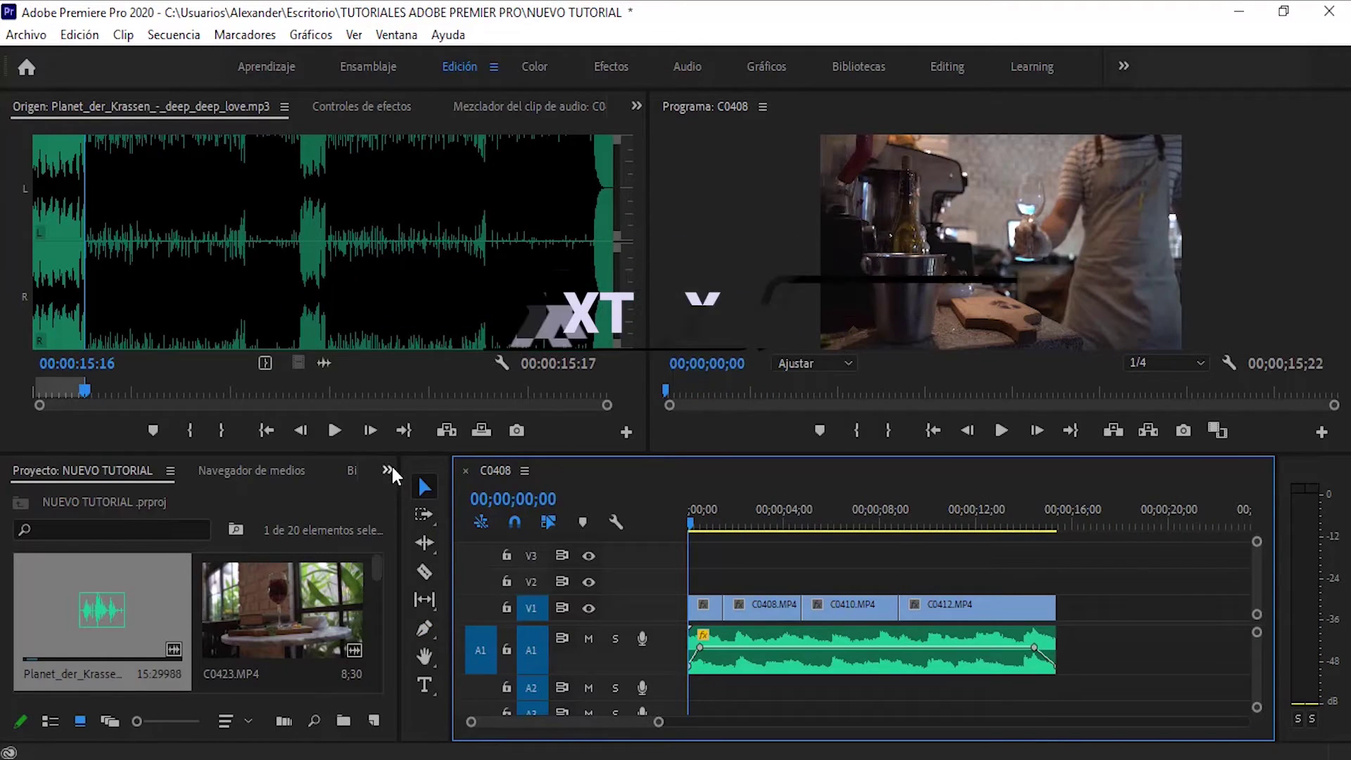
{"action": "left_click", "coordinate": [387, 470]}
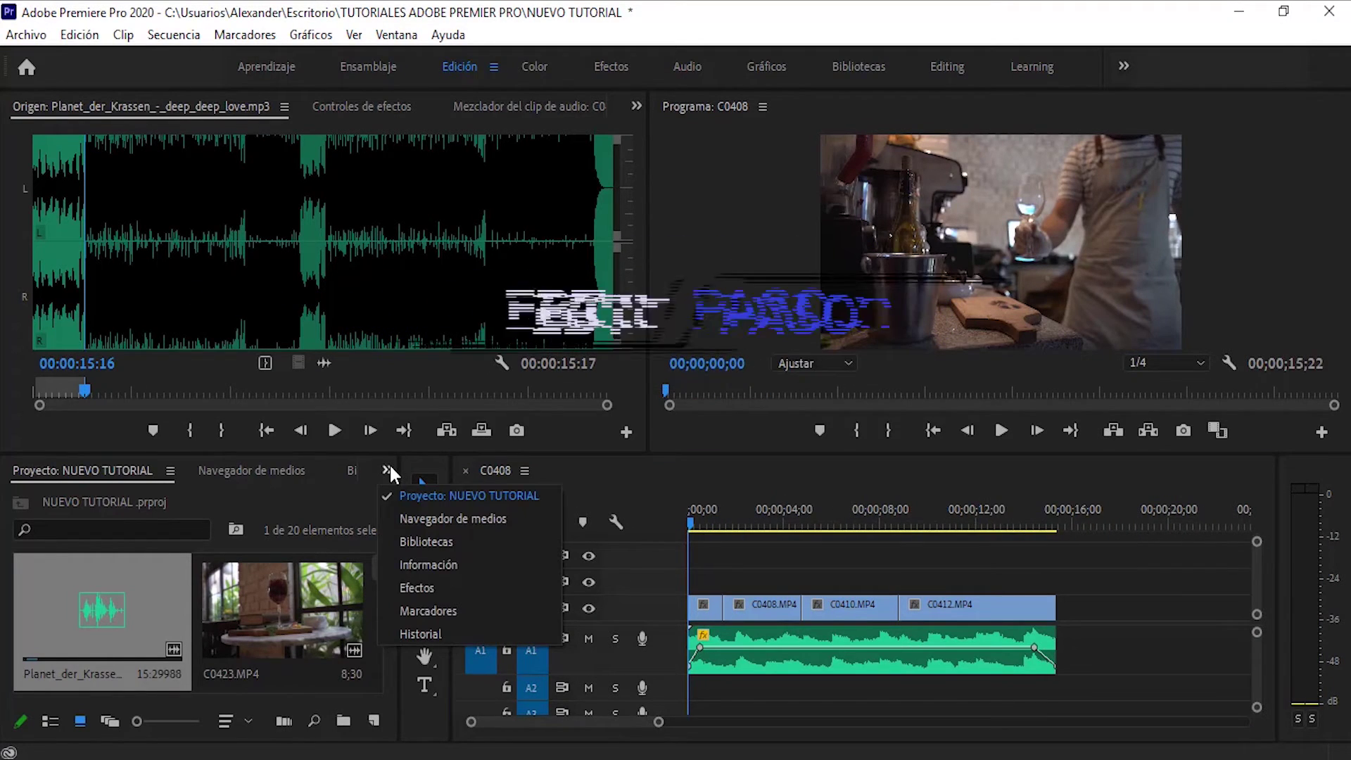
{"action": "left_click", "coordinate": [440, 581]}
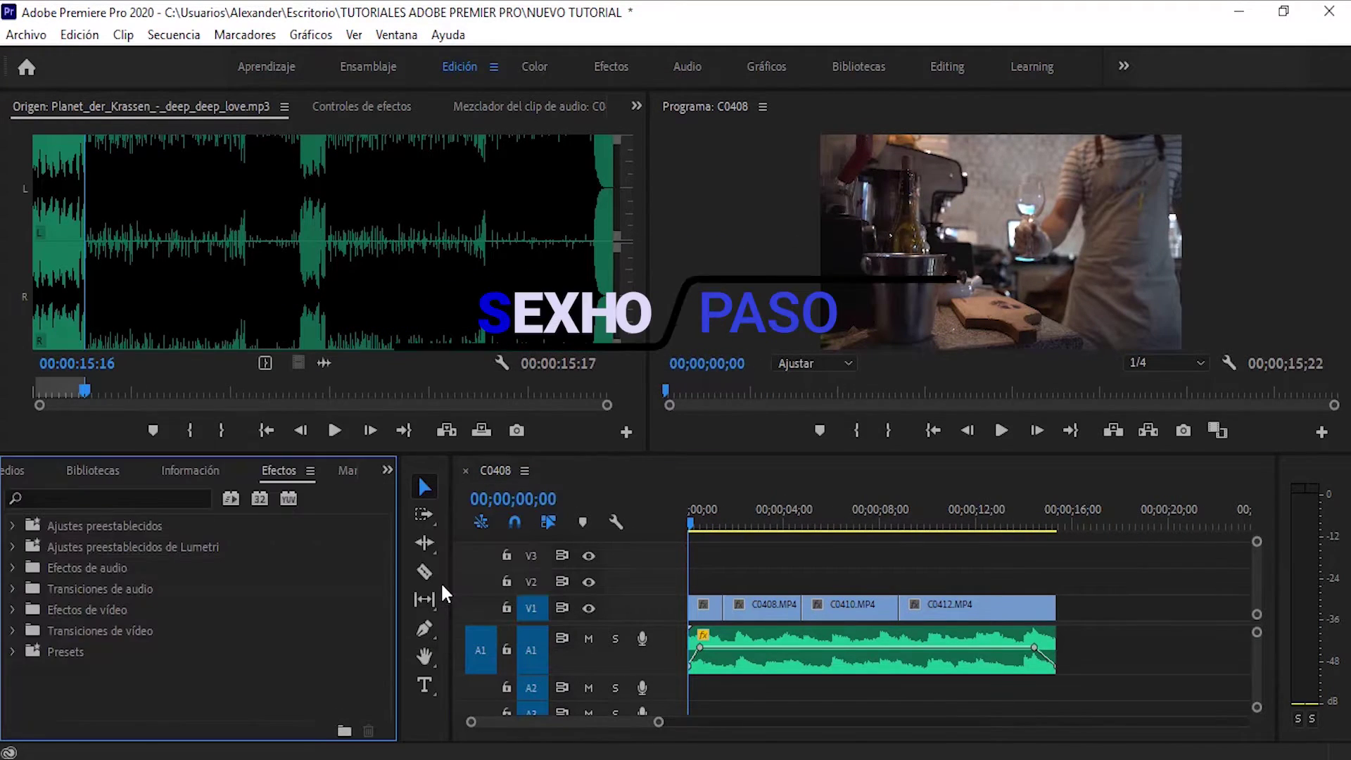
{"action": "left_click", "coordinate": [12, 631]}
{"action": "scroll", "coordinate": [64, 633], "scroll_direction": "down", "scroll_amount": 1}
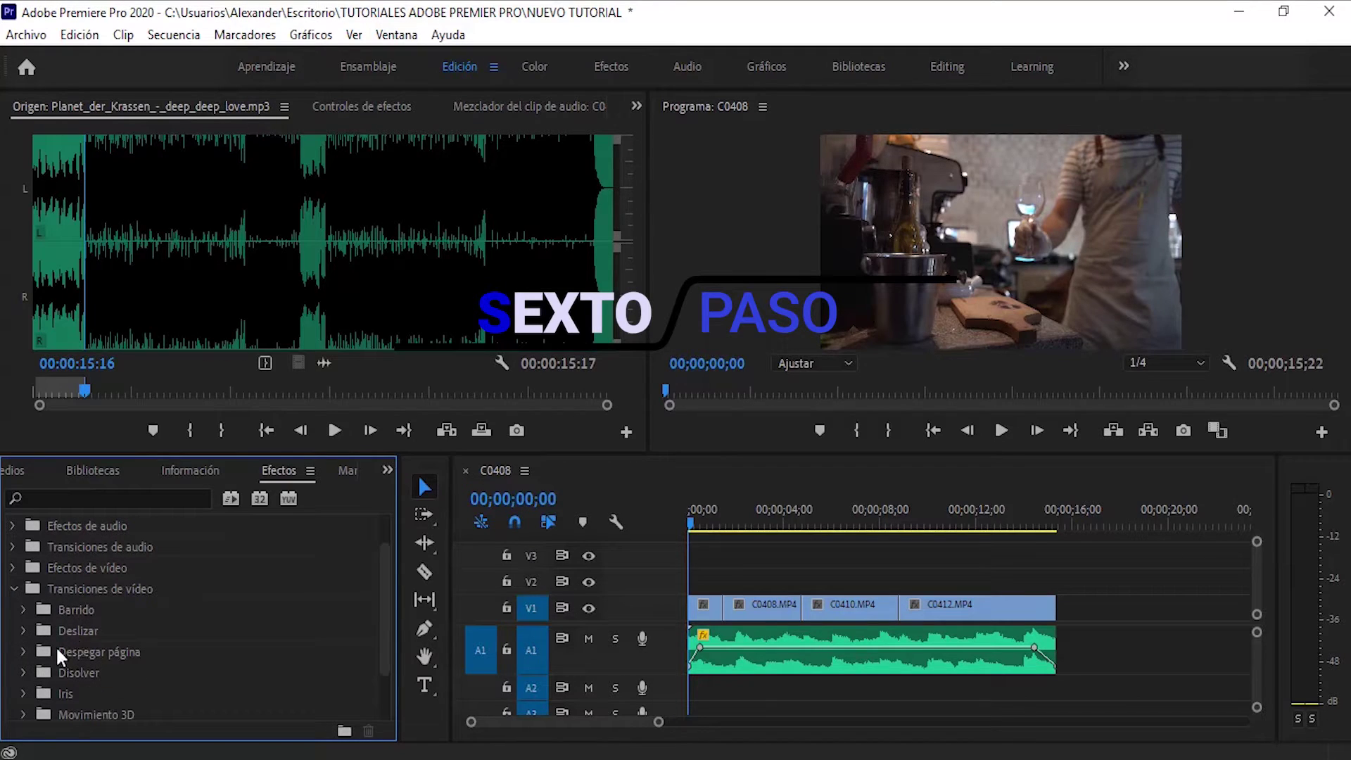
{"action": "left_click", "coordinate": [22, 672]}
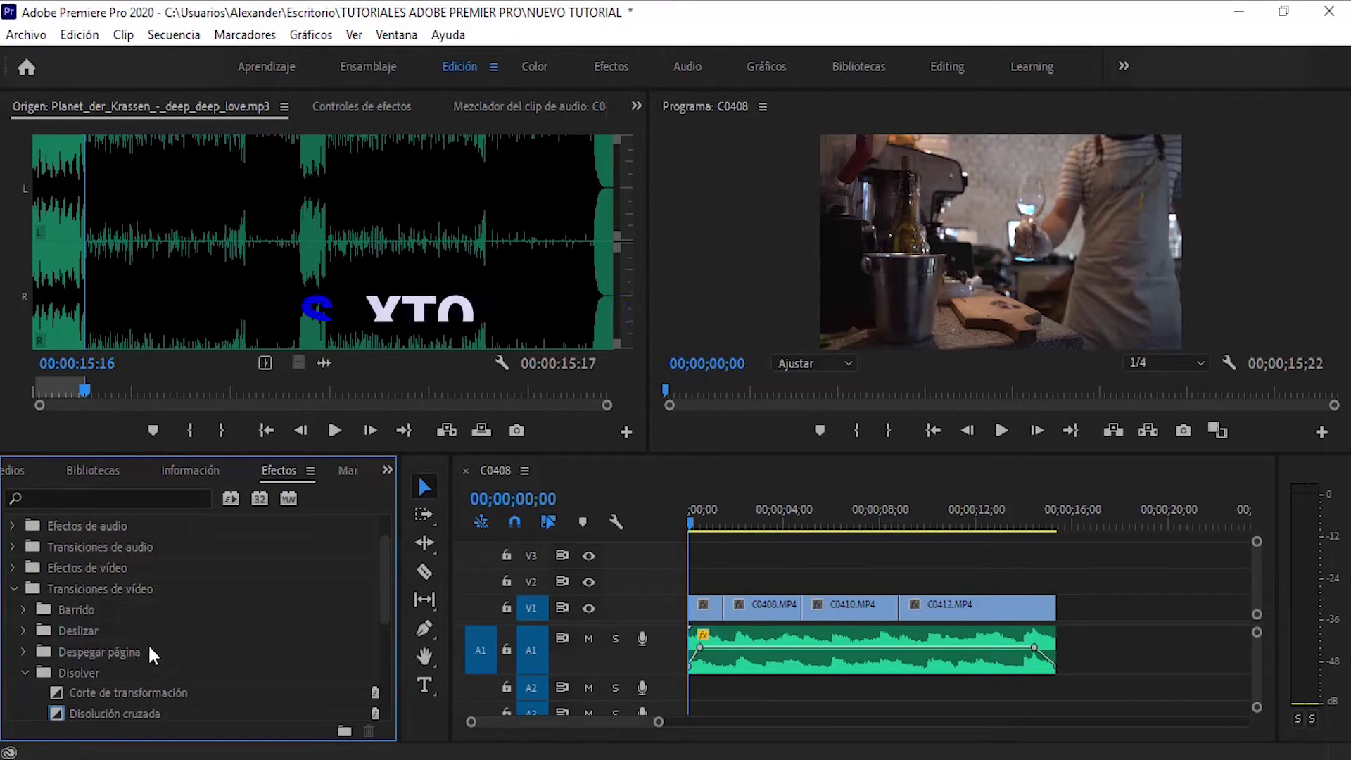
{"action": "scroll", "coordinate": [148, 643], "scroll_direction": "down", "scroll_amount": 2}
{"action": "left_click_drag", "start_coordinate": [96, 692], "coordinate": [133, 696]}
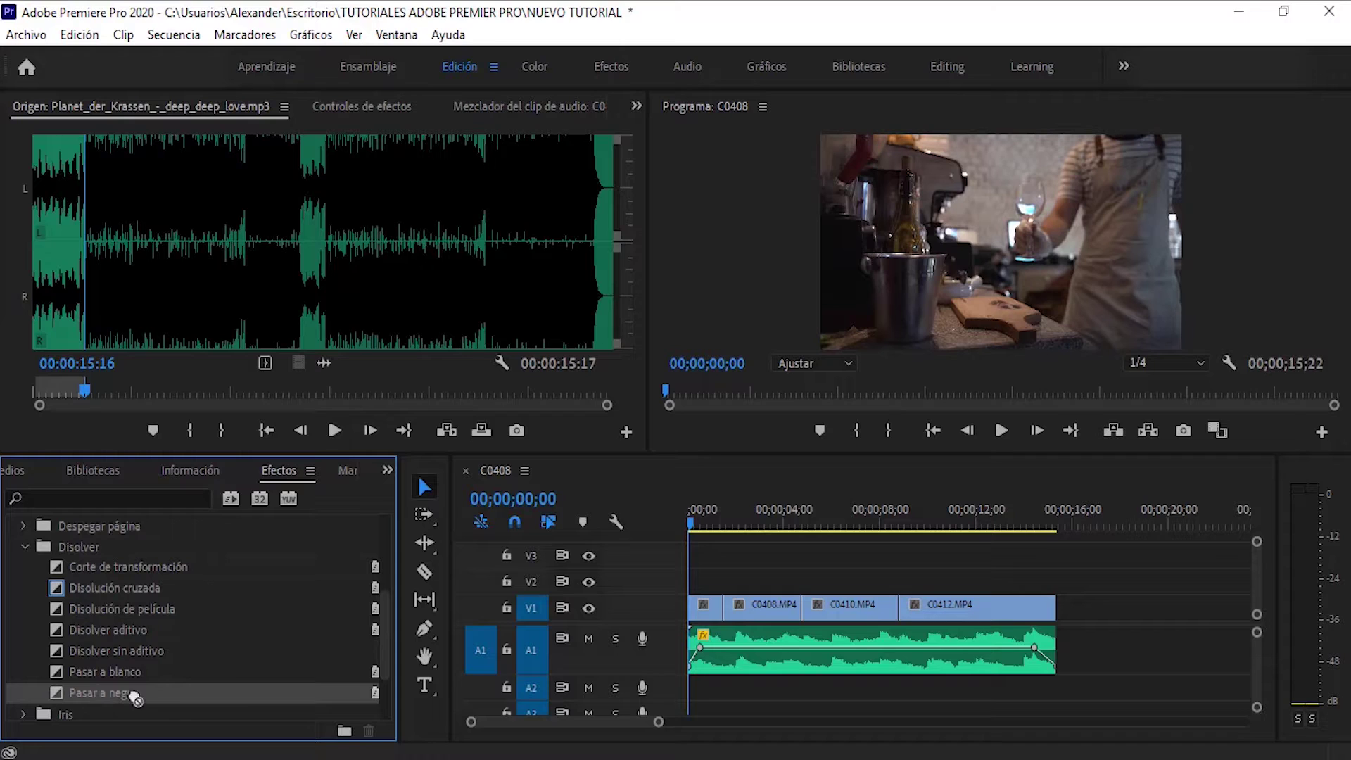
{"action": "left_click_drag", "start_coordinate": [693, 614], "coordinate": [693, 611]}
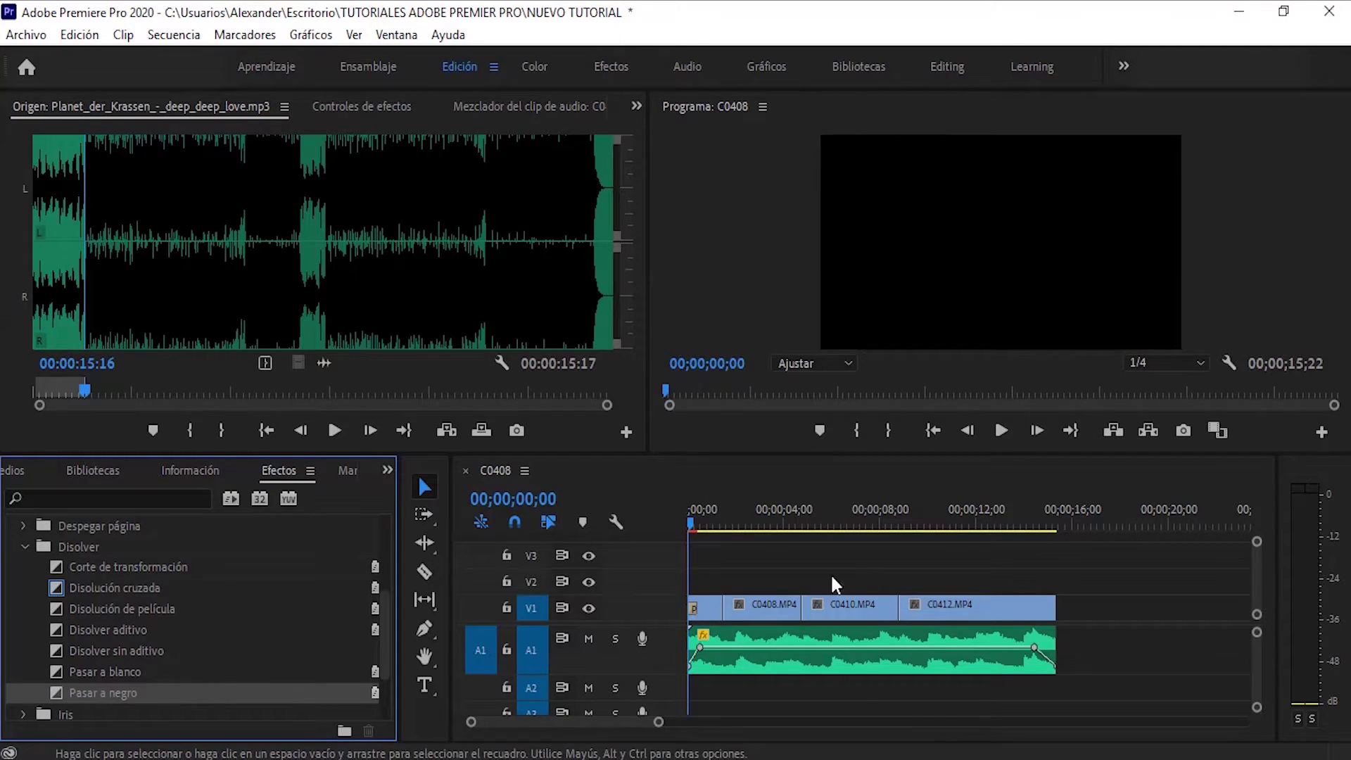
{"action": "key", "text": "space"}
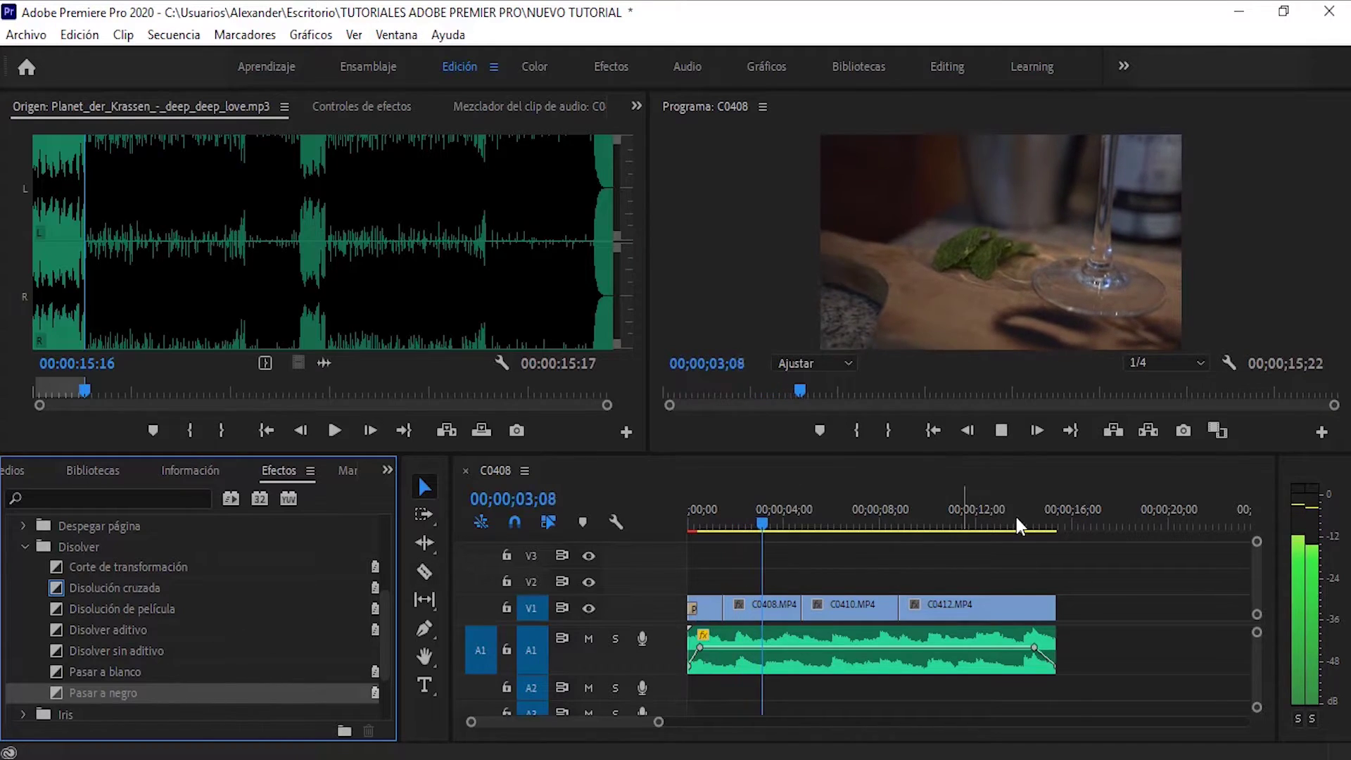
- Apply the Pasar a negro video transition to the end of the last clip on V1 and play the ending
{"action": "left_click", "coordinate": [1040, 524]}
{"action": "left_click_drag", "start_coordinate": [112, 695], "coordinate": [1064, 624]}
{"action": "key", "text": "space"}
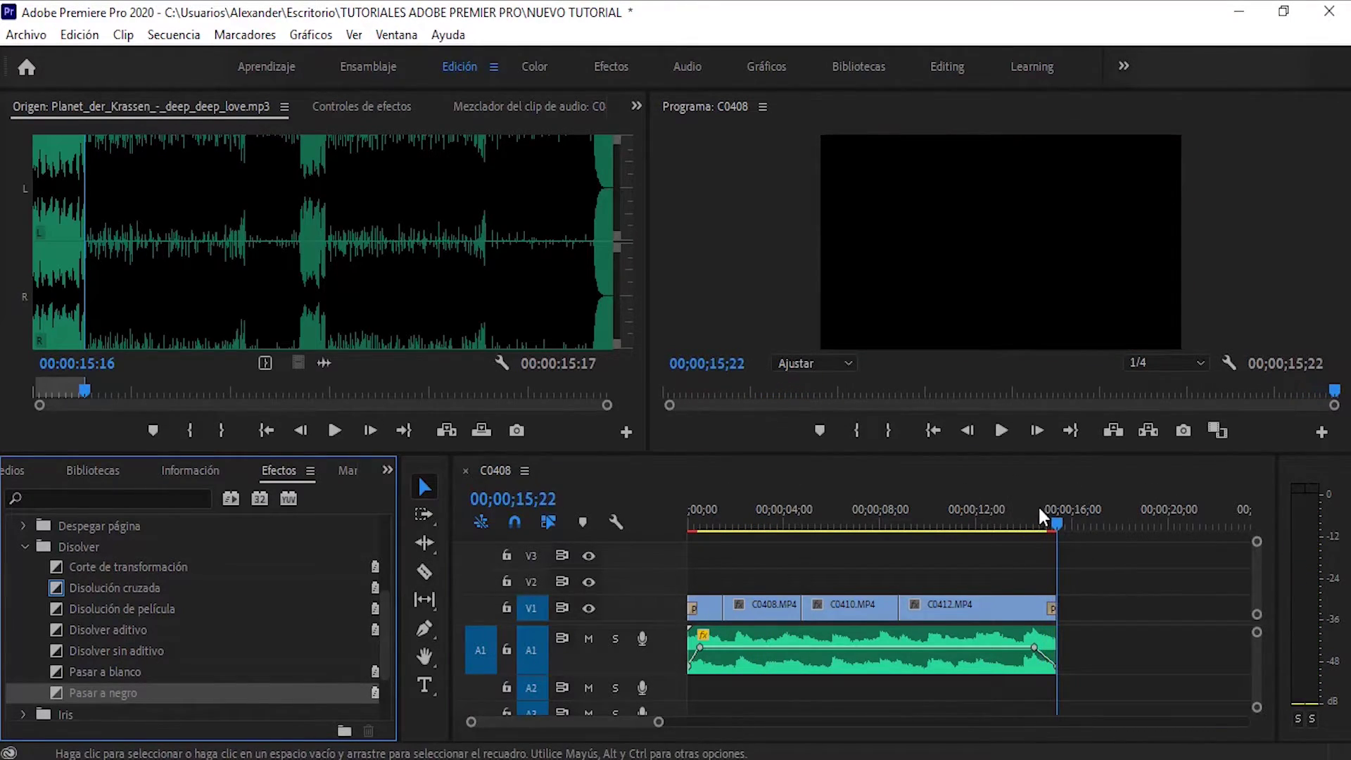
{"action": "left_click_drag", "start_coordinate": [1045, 524], "coordinate": [725, 563]}
- Try the Potencia constante audio transition at the start of the music on A1 and play it
{"action": "scroll", "coordinate": [83, 652], "scroll_direction": "up", "scroll_amount": 3}
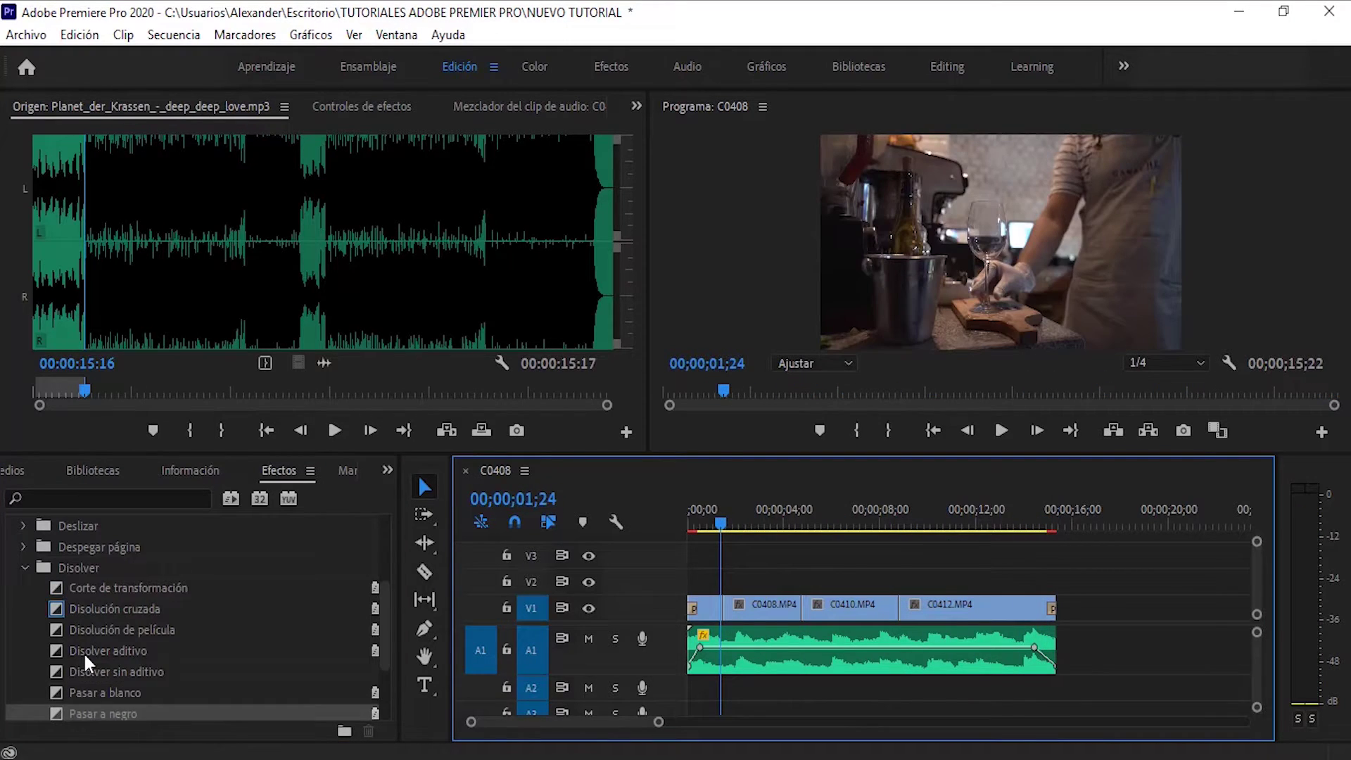
{"action": "scroll", "coordinate": [83, 652], "scroll_direction": "up", "scroll_amount": 3}
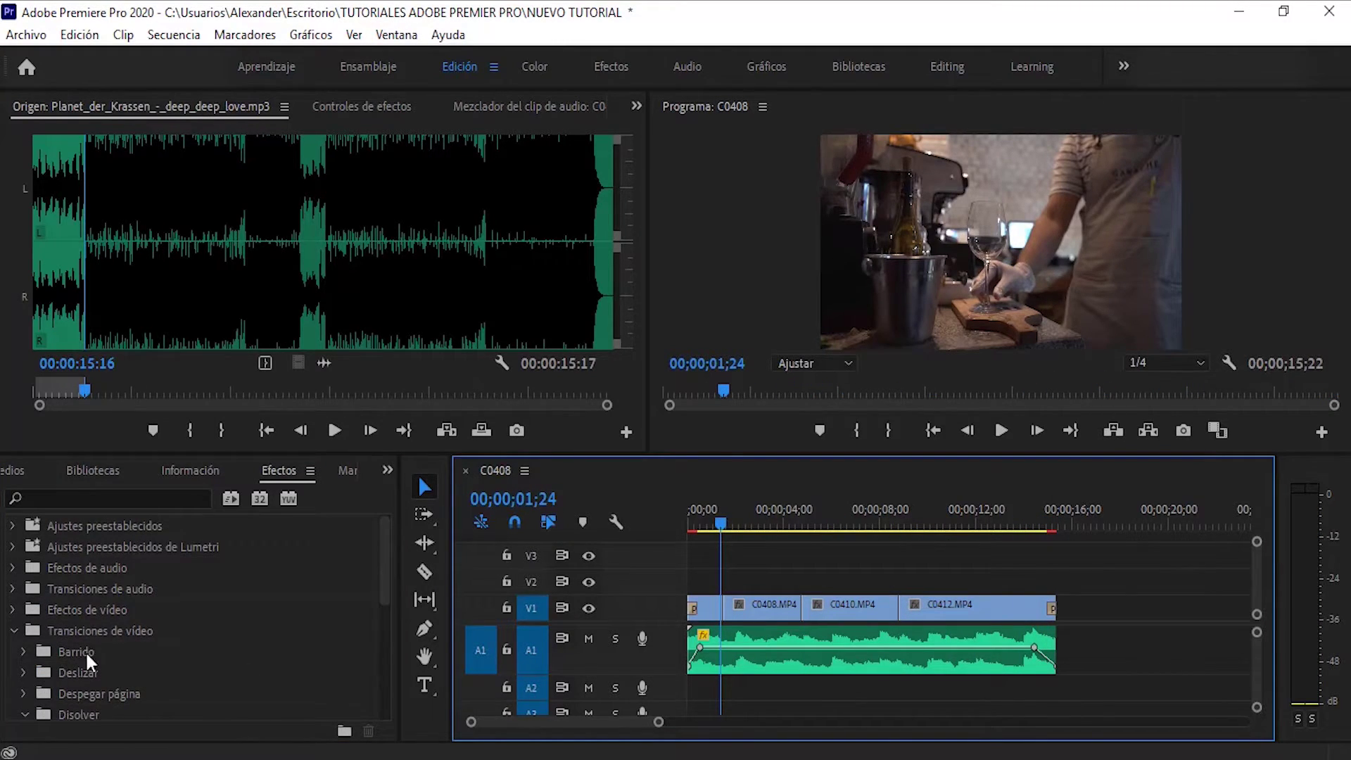
{"action": "left_click", "coordinate": [12, 589]}
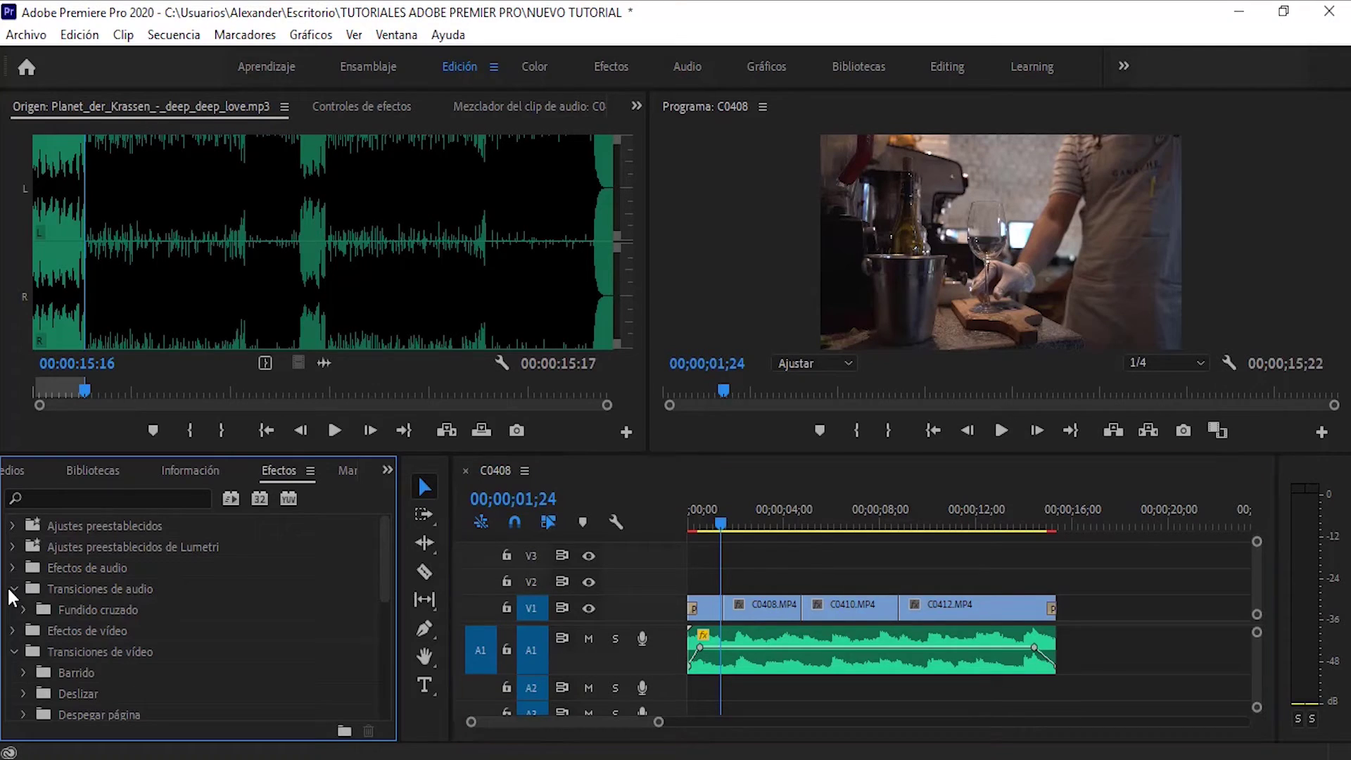
{"action": "left_click", "coordinate": [24, 607]}
{"action": "left_click_drag", "start_coordinate": [60, 667], "coordinate": [694, 677]}
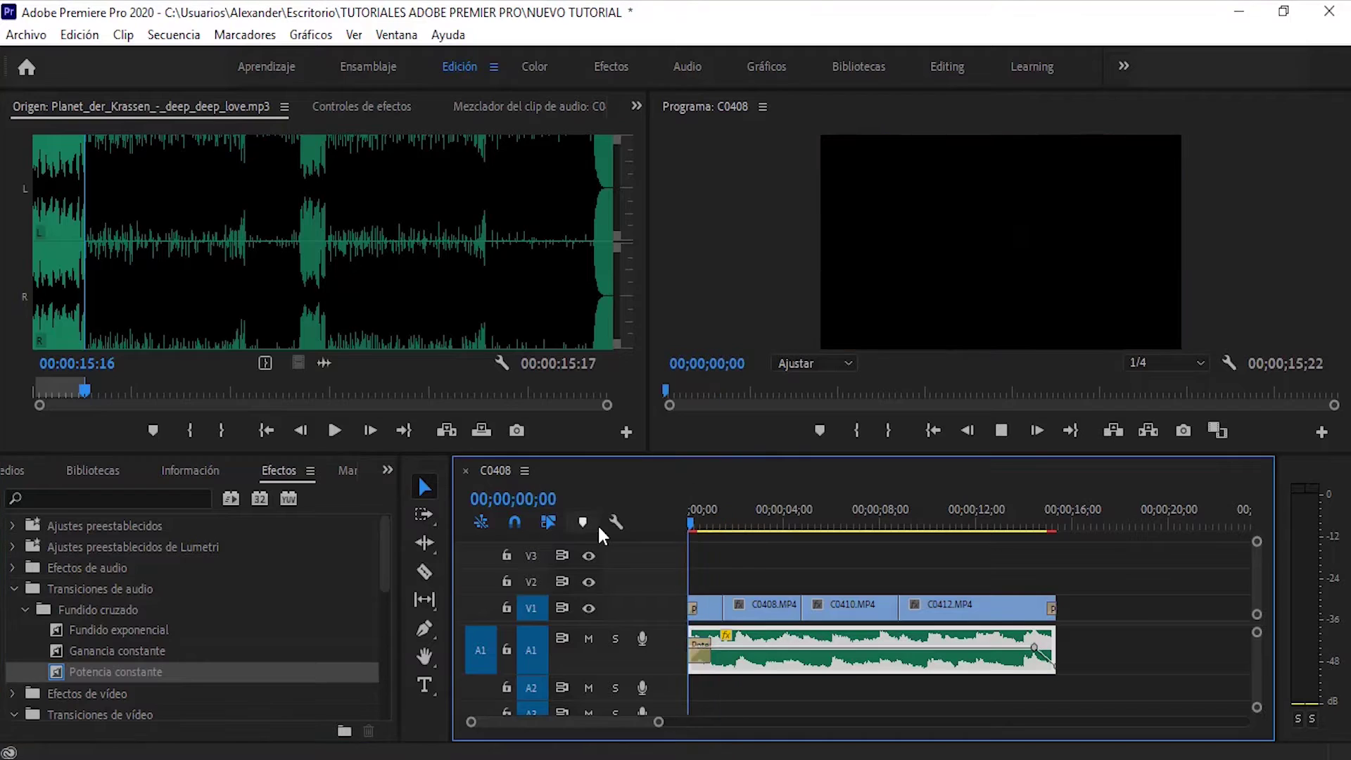
{"action": "key", "text": "space"}
{"action": "key", "text": "space"}
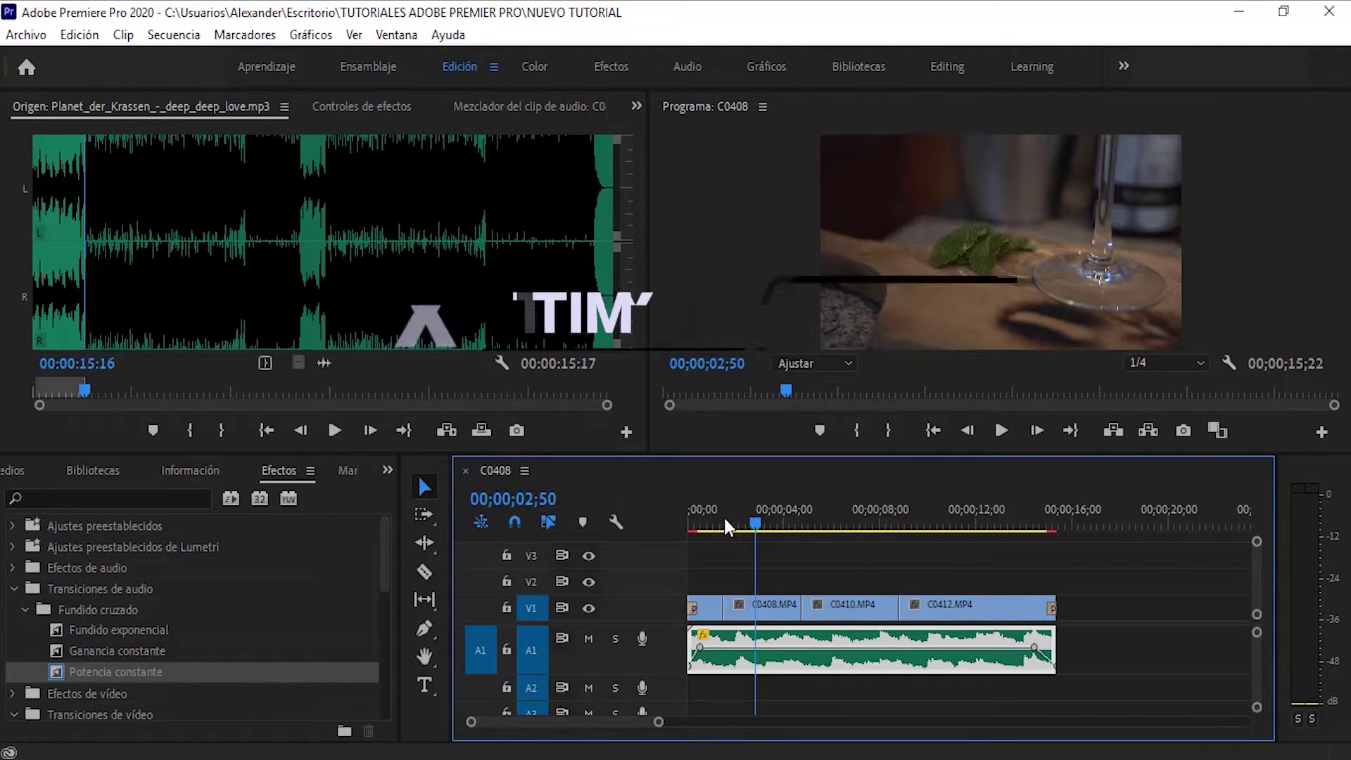
- Apply Disolución cruzada transitions at the first two cuts between the video clips on V1 and play the sequence
{"action": "left_click", "coordinate": [710, 519]}
{"action": "scroll", "coordinate": [142, 647], "scroll_direction": "down", "scroll_amount": 3}
{"action": "scroll", "coordinate": [142, 651], "scroll_direction": "down", "scroll_amount": 4}
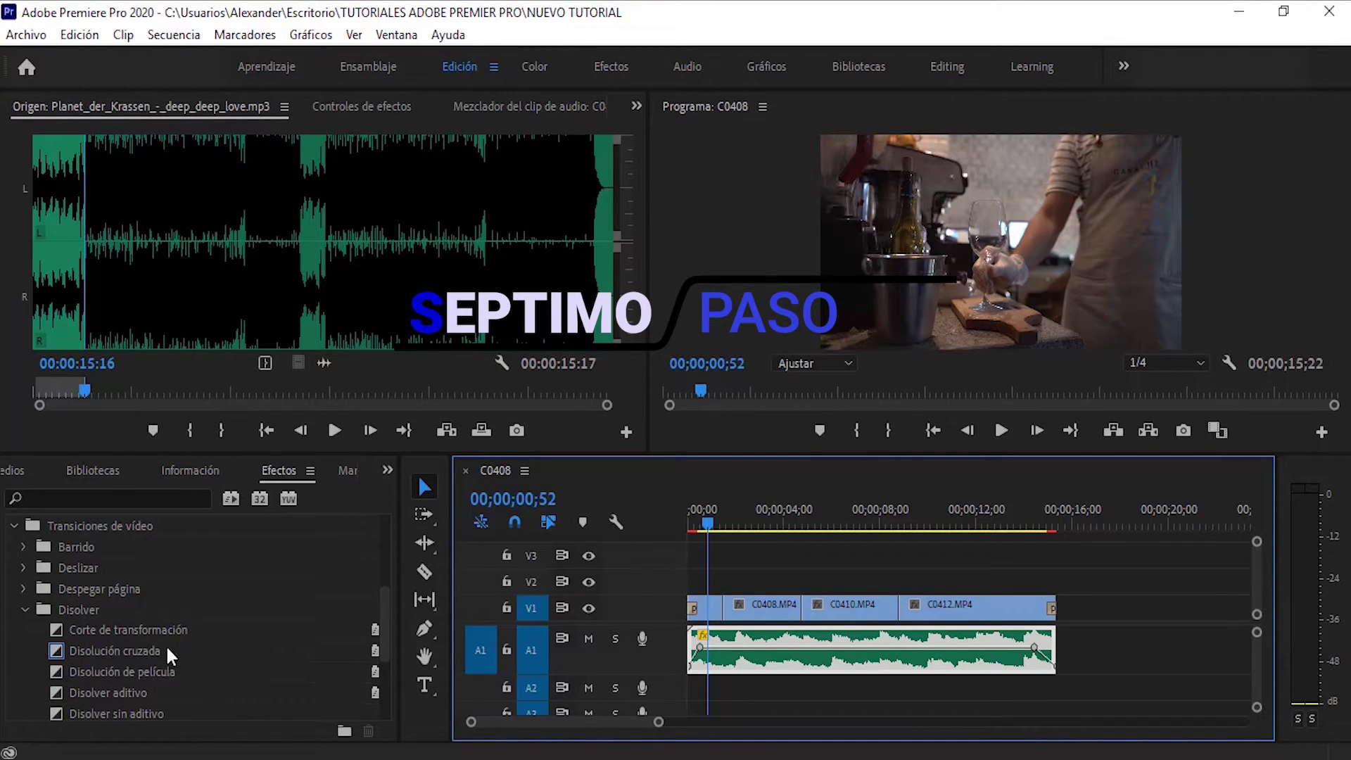
{"action": "left_click_drag", "start_coordinate": [55, 649], "coordinate": [676, 637]}
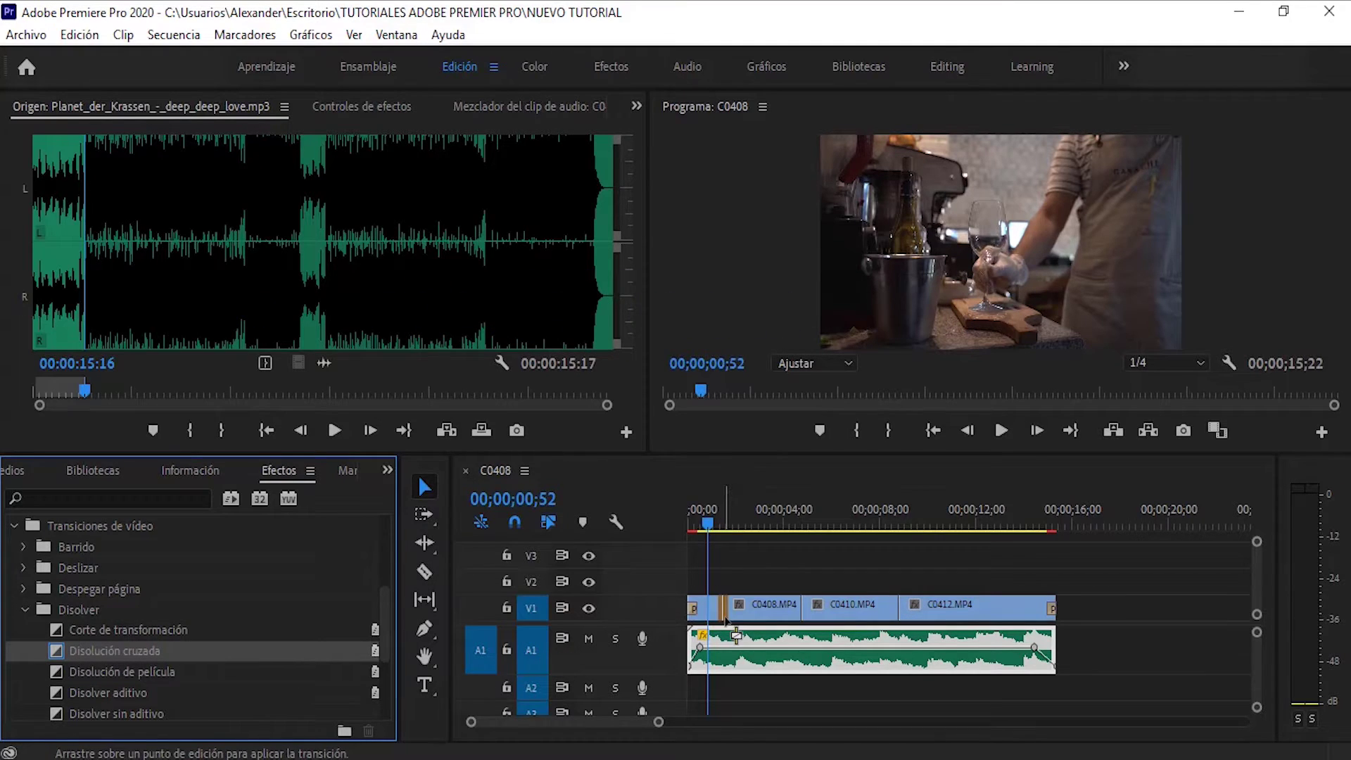
{"action": "left_click_drag", "start_coordinate": [144, 653], "coordinate": [389, 658]}
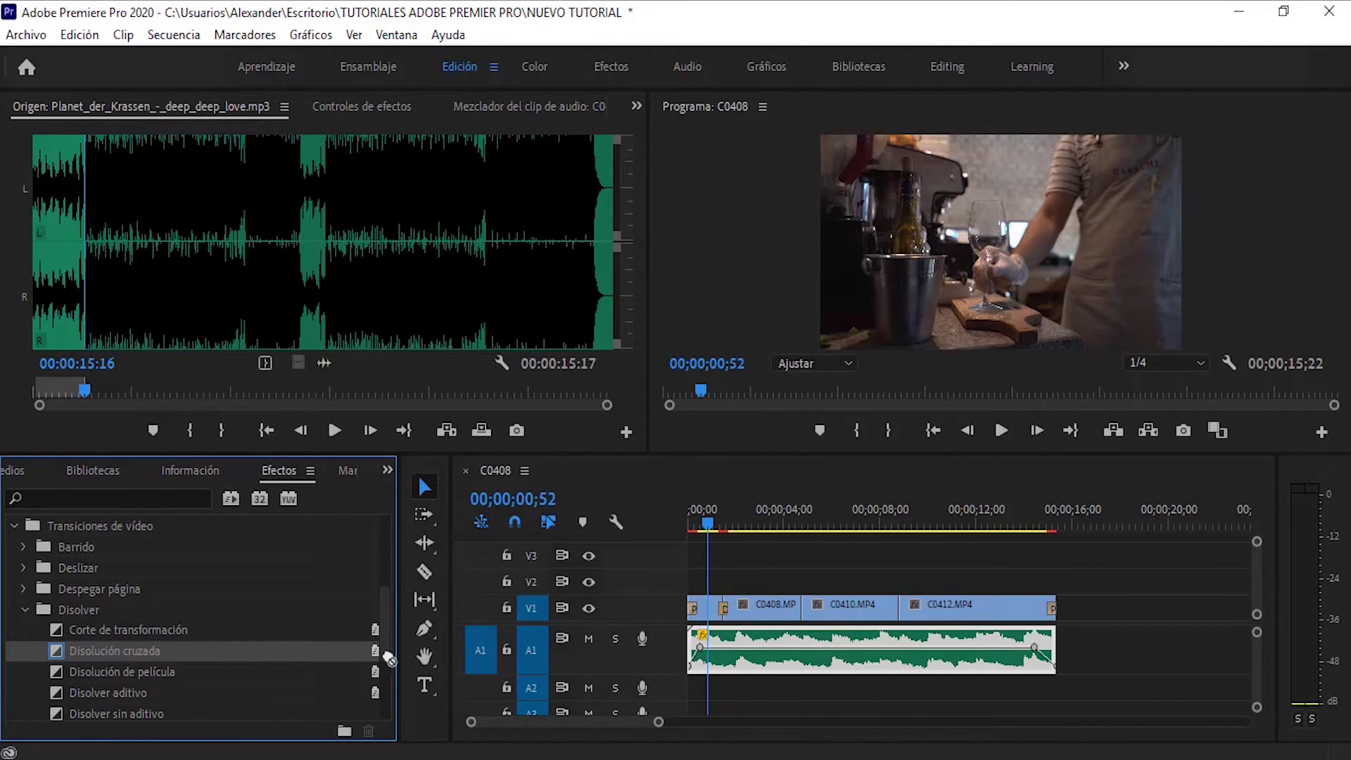
{"action": "left_click_drag", "start_coordinate": [804, 615], "coordinate": [804, 614]}
{"action": "key", "text": "space"}
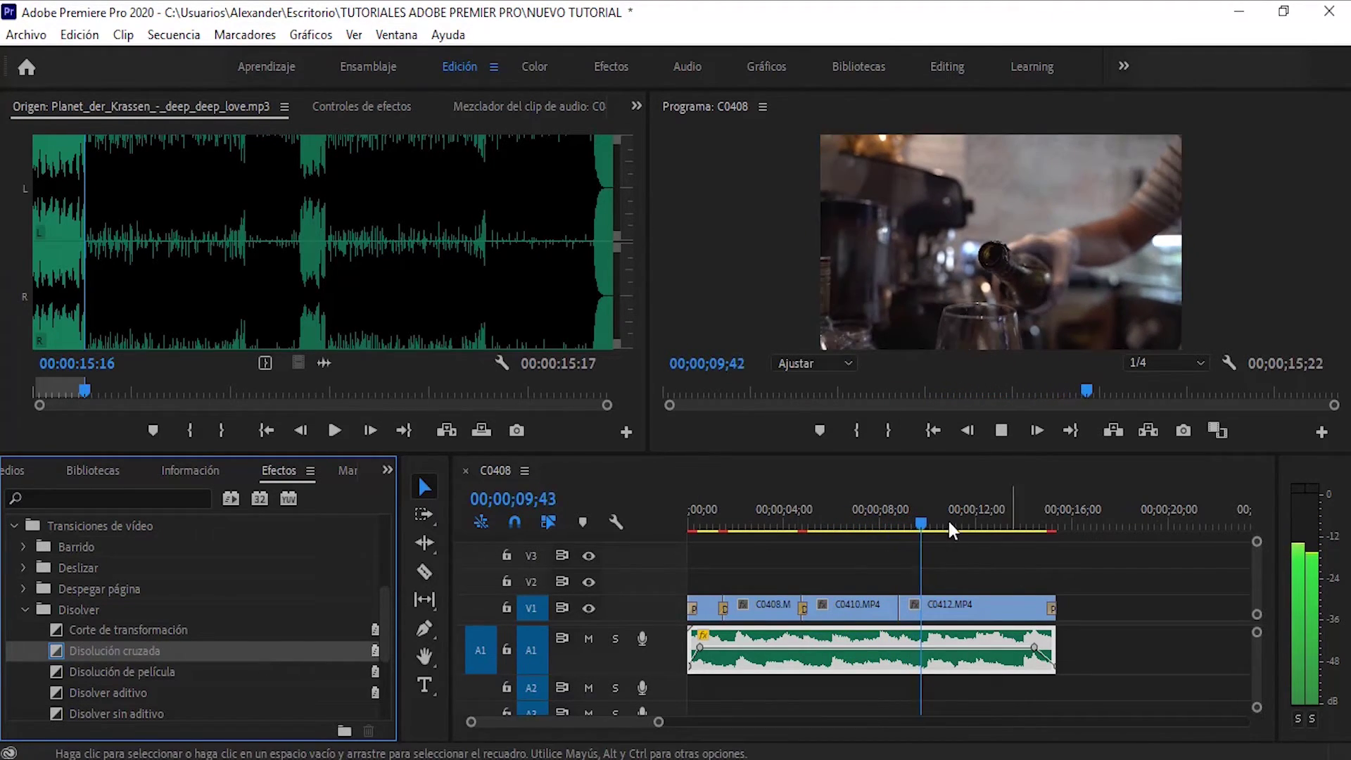
{"action": "left_click", "coordinate": [880, 526]}
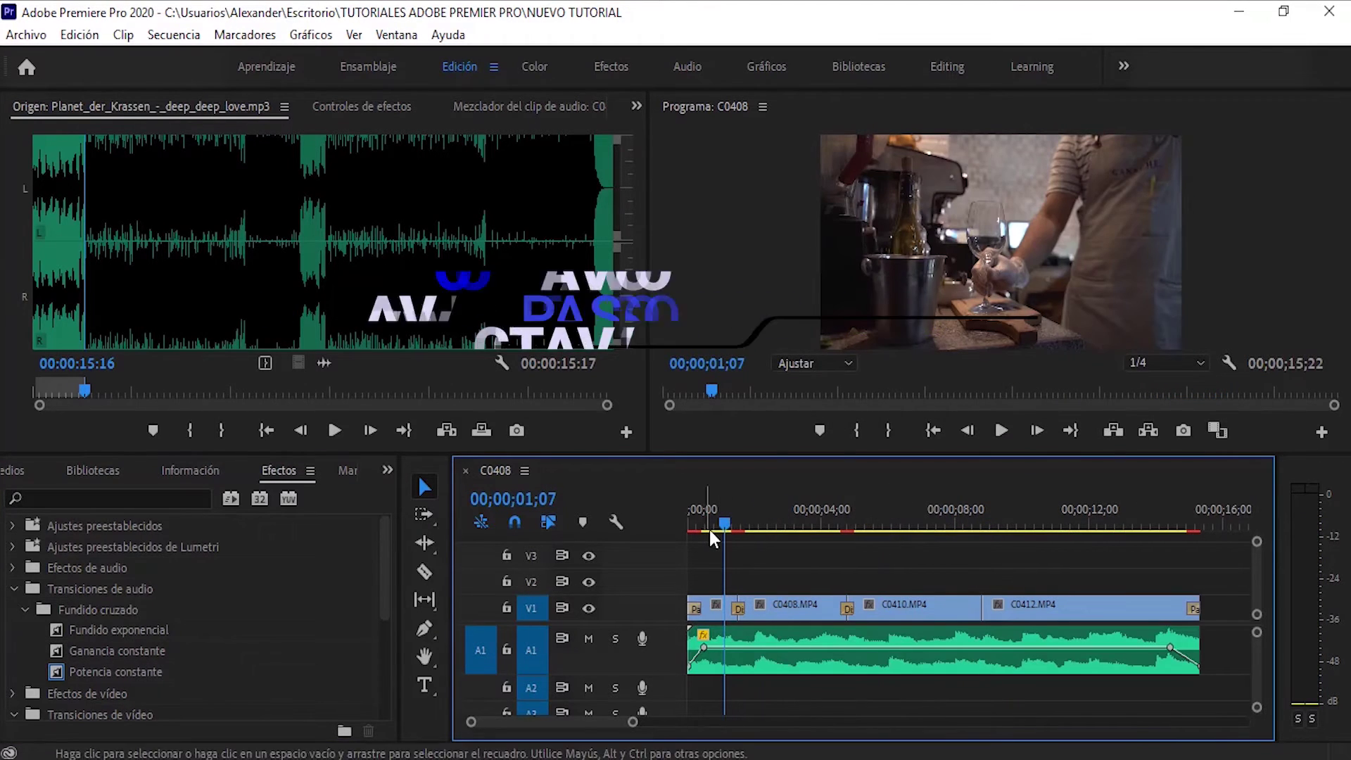
- Move the playhead to 00;00;02;19 and create a 1920 by 1080 legacy title named PRIMER TEXTO
{"action": "left_click", "coordinate": [749, 523]}
{"action": "left_click", "coordinate": [765, 526]}
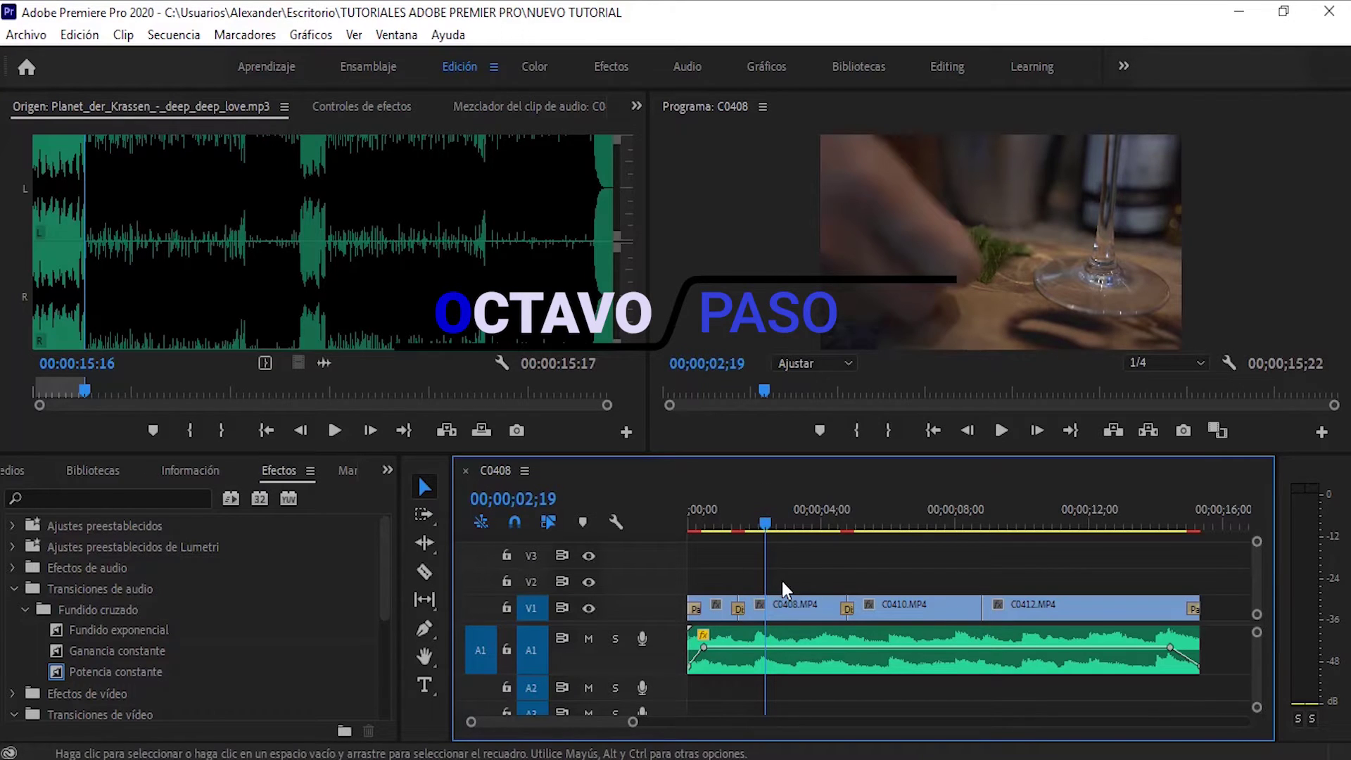
{"action": "left_click", "coordinate": [21, 41]}
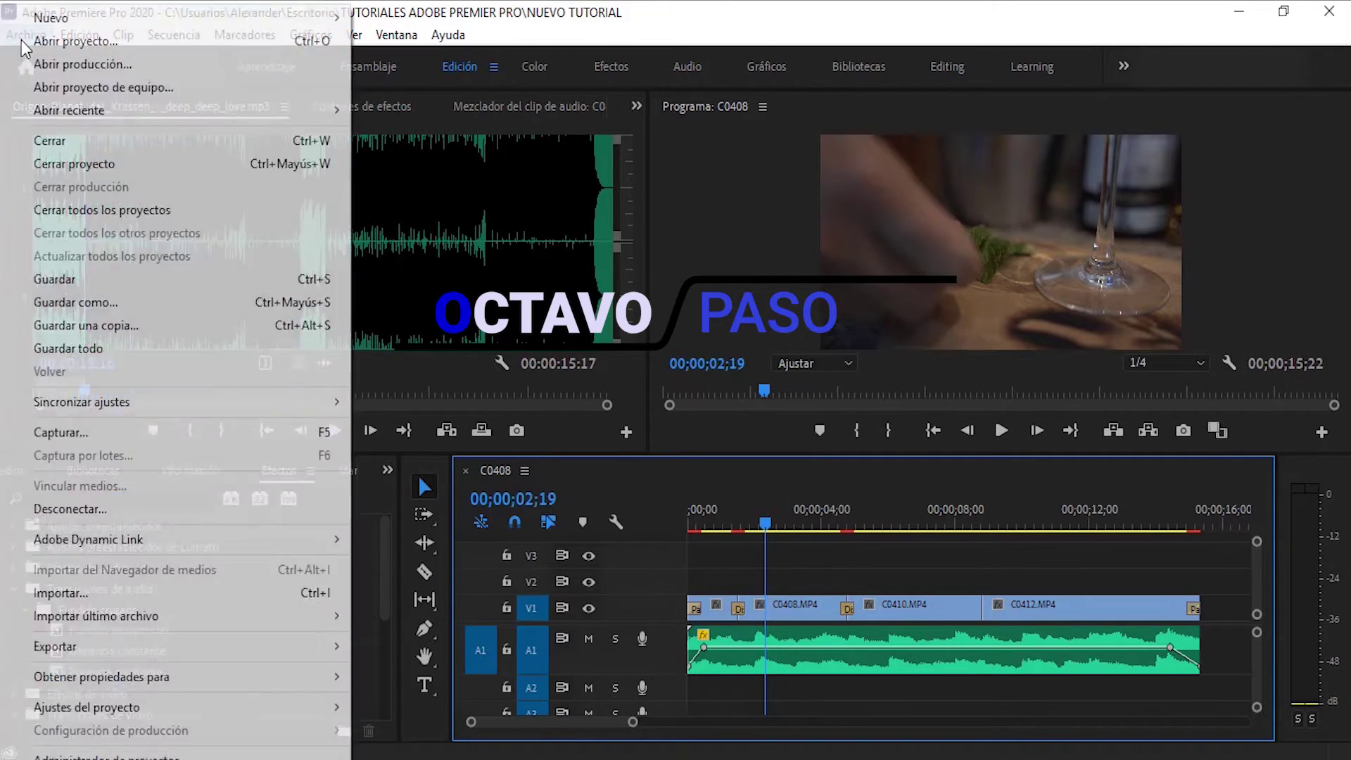
{"action": "mouse_move", "coordinate": [81, 25]}
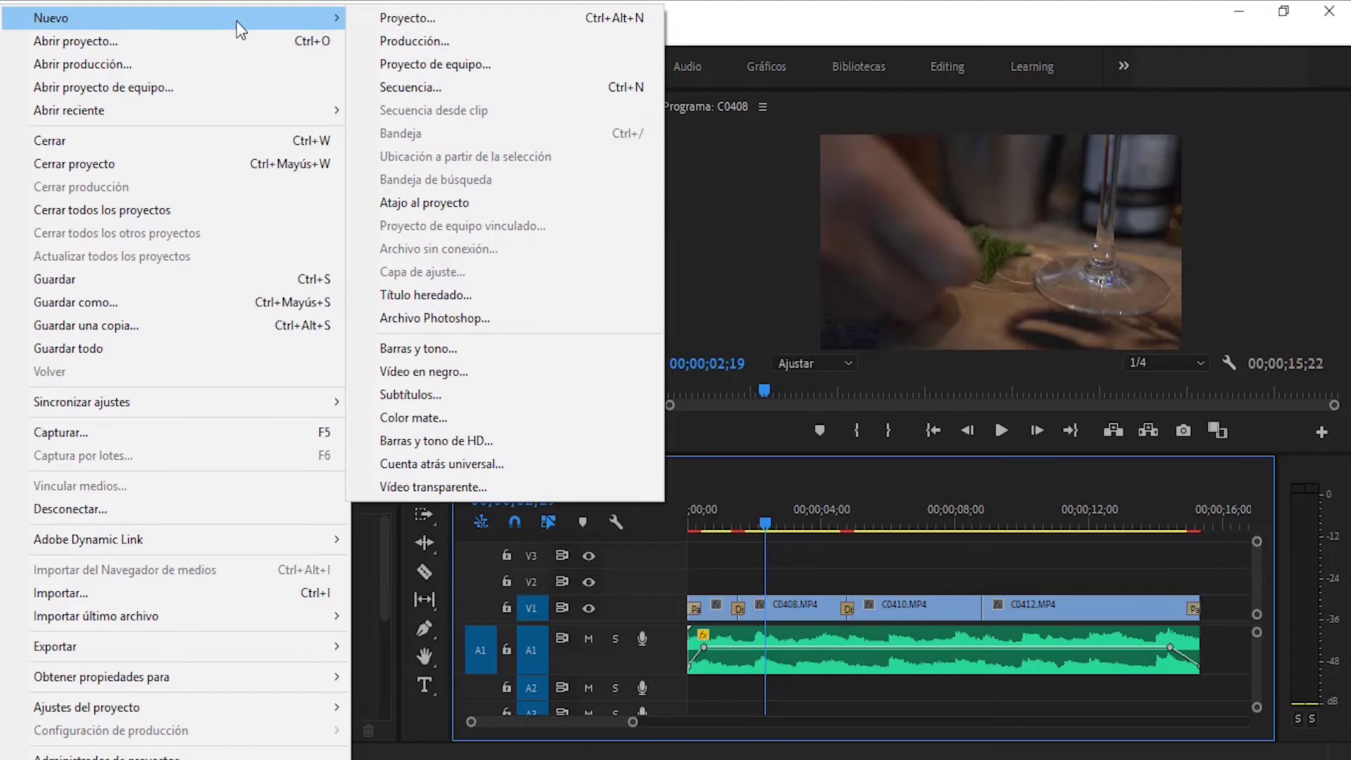
{"action": "left_click", "coordinate": [470, 298]}
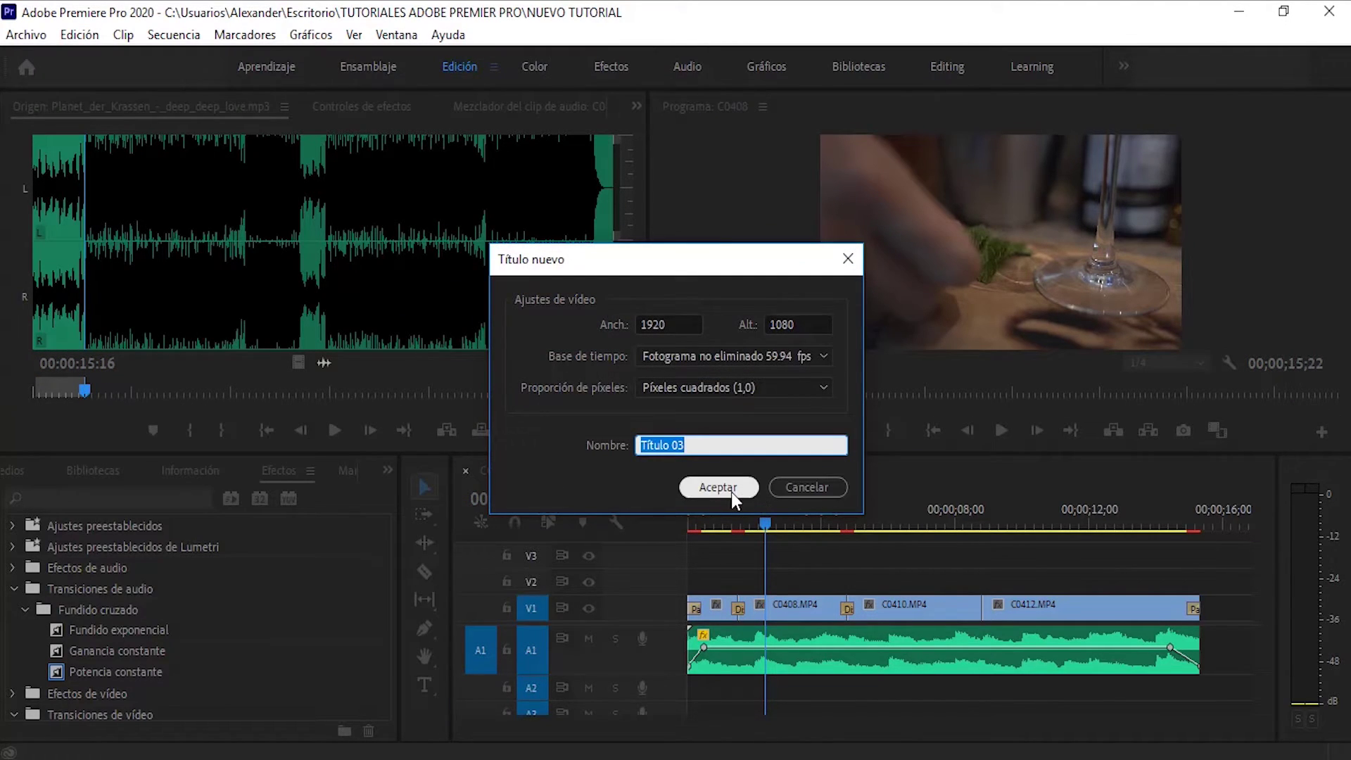
{"action": "type", "text": "PRIMER TI"}
{"action": "key", "text": "BackSpace"}
{"action": "key", "text": "BackSpace"}
{"action": "key", "text": "BackSpace"}
{"action": "type", "text": "TEXTO"}
{"action": "left_click", "coordinate": [734, 490]}
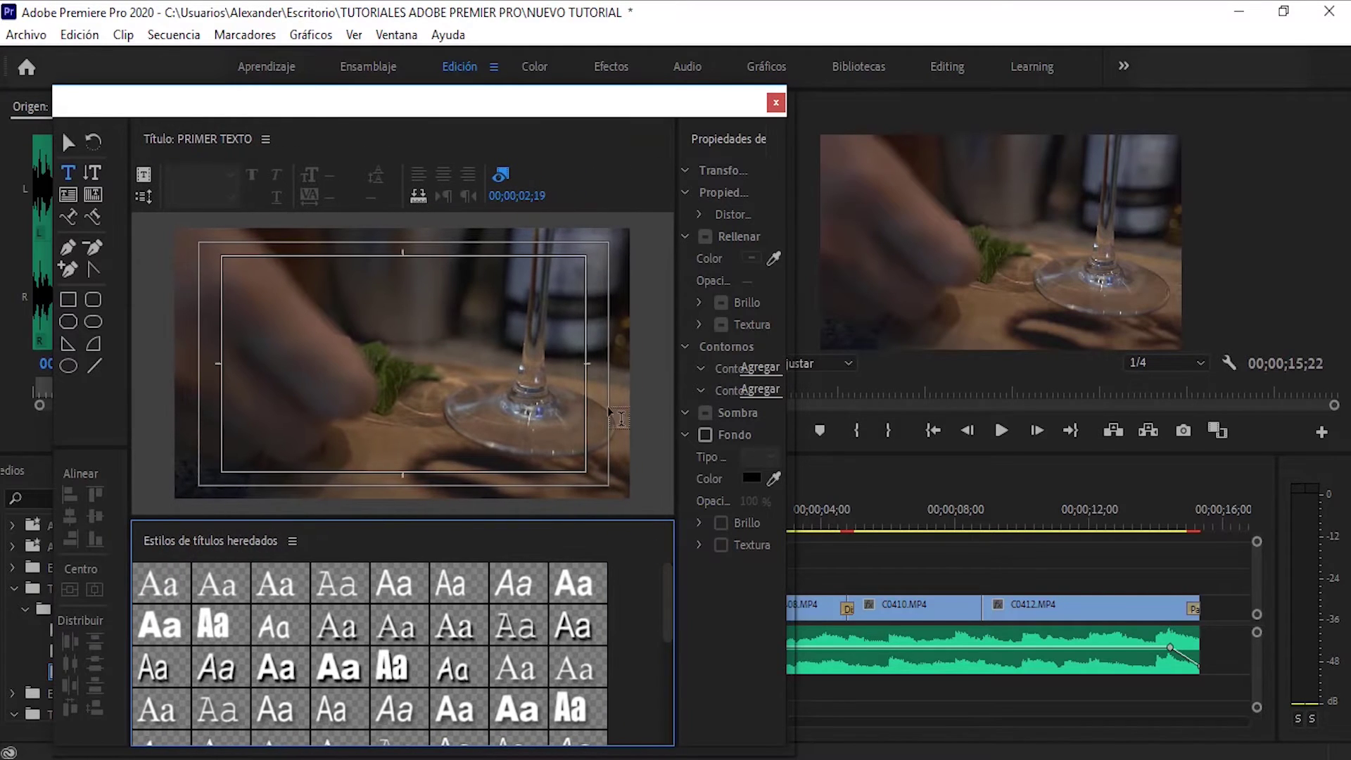
- Add the text "vino" to the title and set its font family to Azonix
{"action": "left_click", "coordinate": [68, 173]}
{"action": "left_click", "coordinate": [267, 356]}
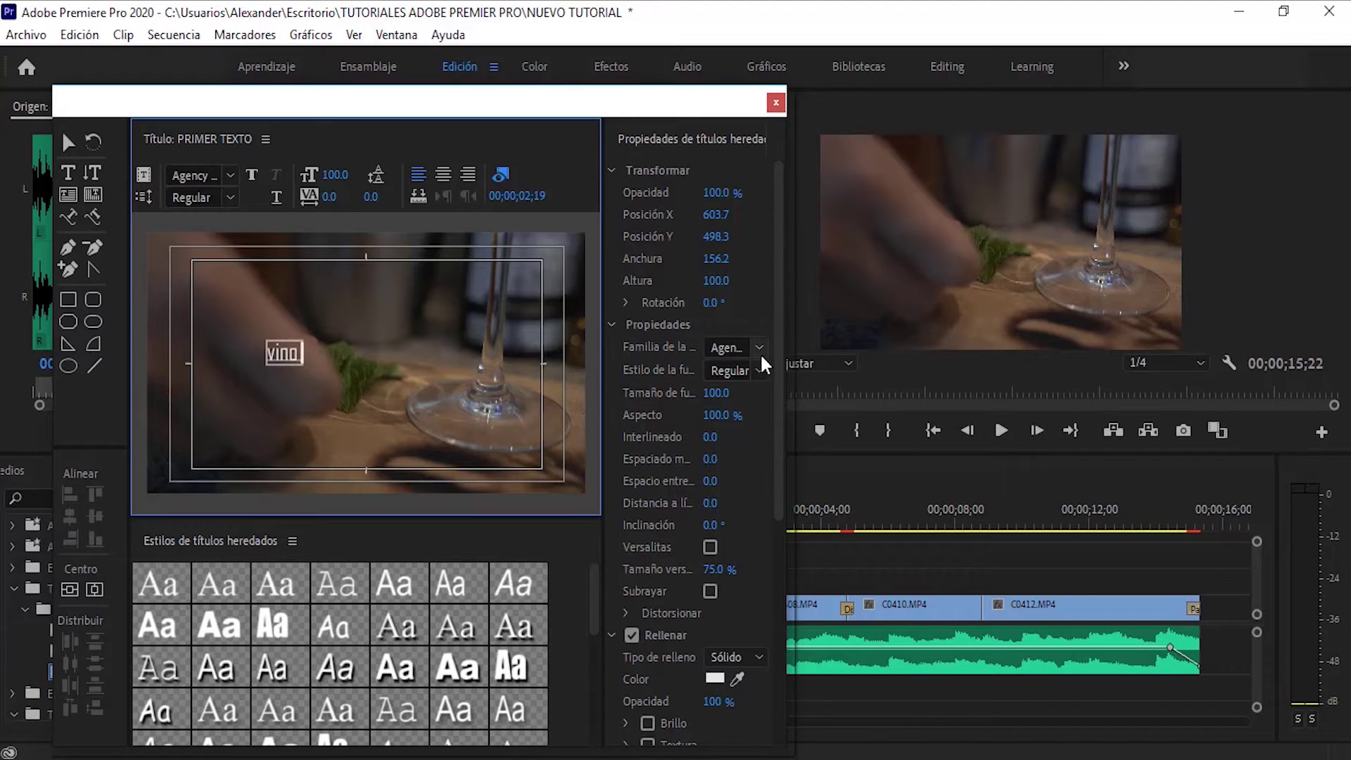
{"action": "left_click", "coordinate": [730, 348]}
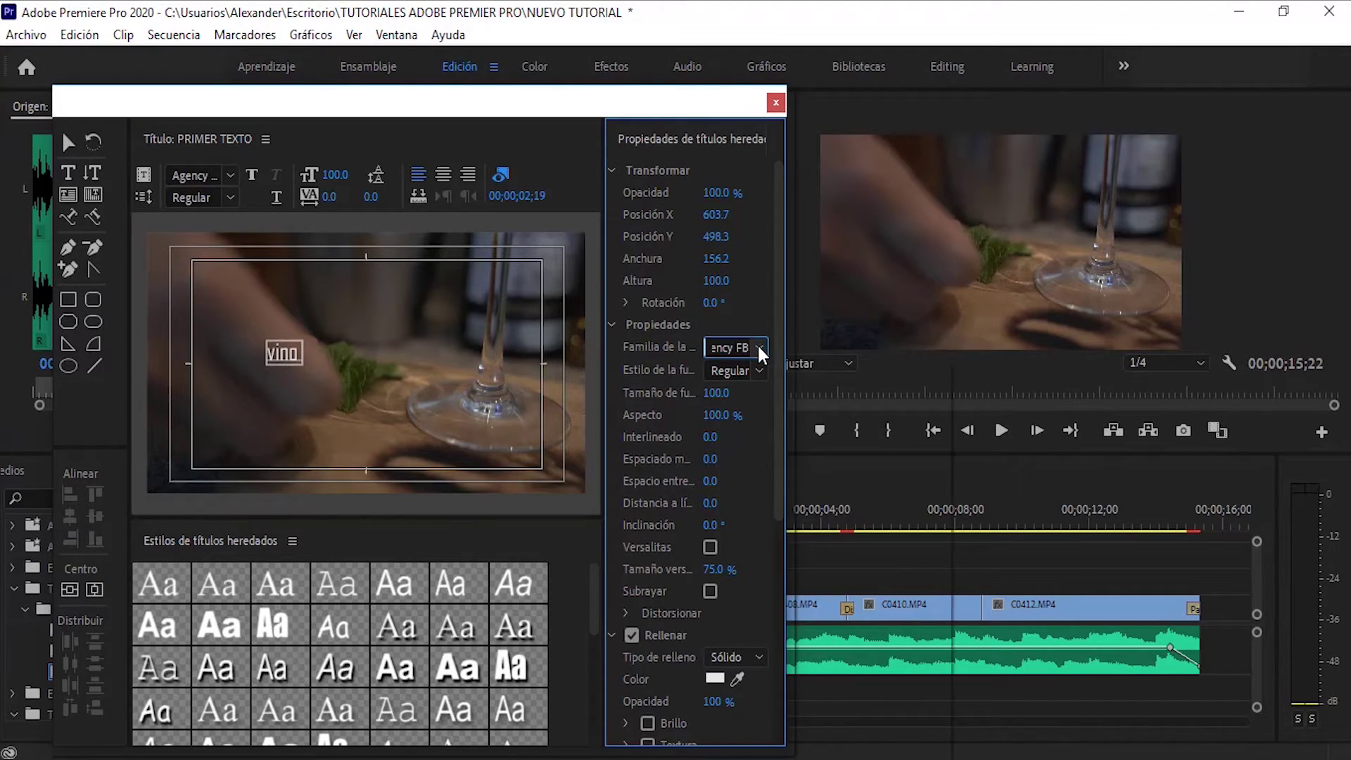
{"action": "left_click", "coordinate": [760, 346]}
{"action": "left_click", "coordinate": [726, 447]}
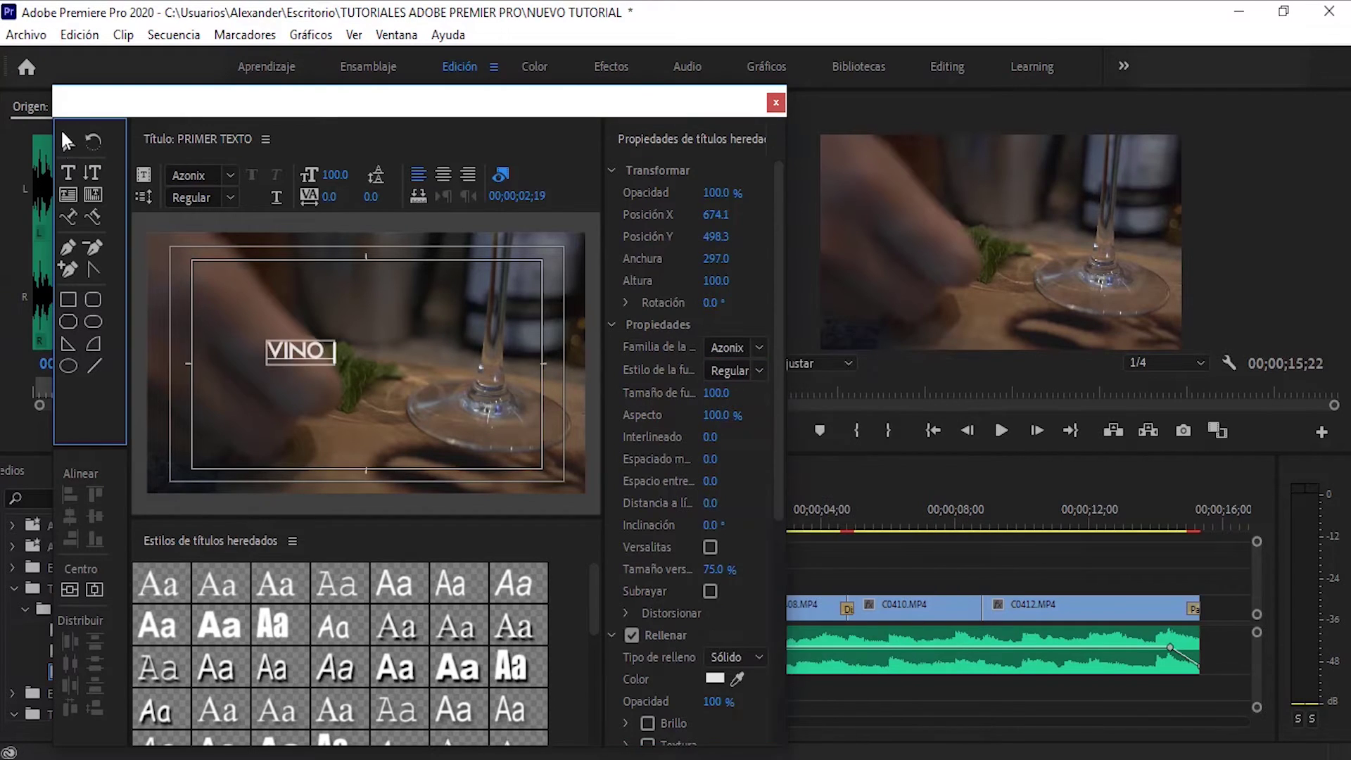
- Centre the title text horizontally and vertically in the frame, and close the title editor
{"action": "left_click_drag", "start_coordinate": [334, 367], "coordinate": [394, 376]}
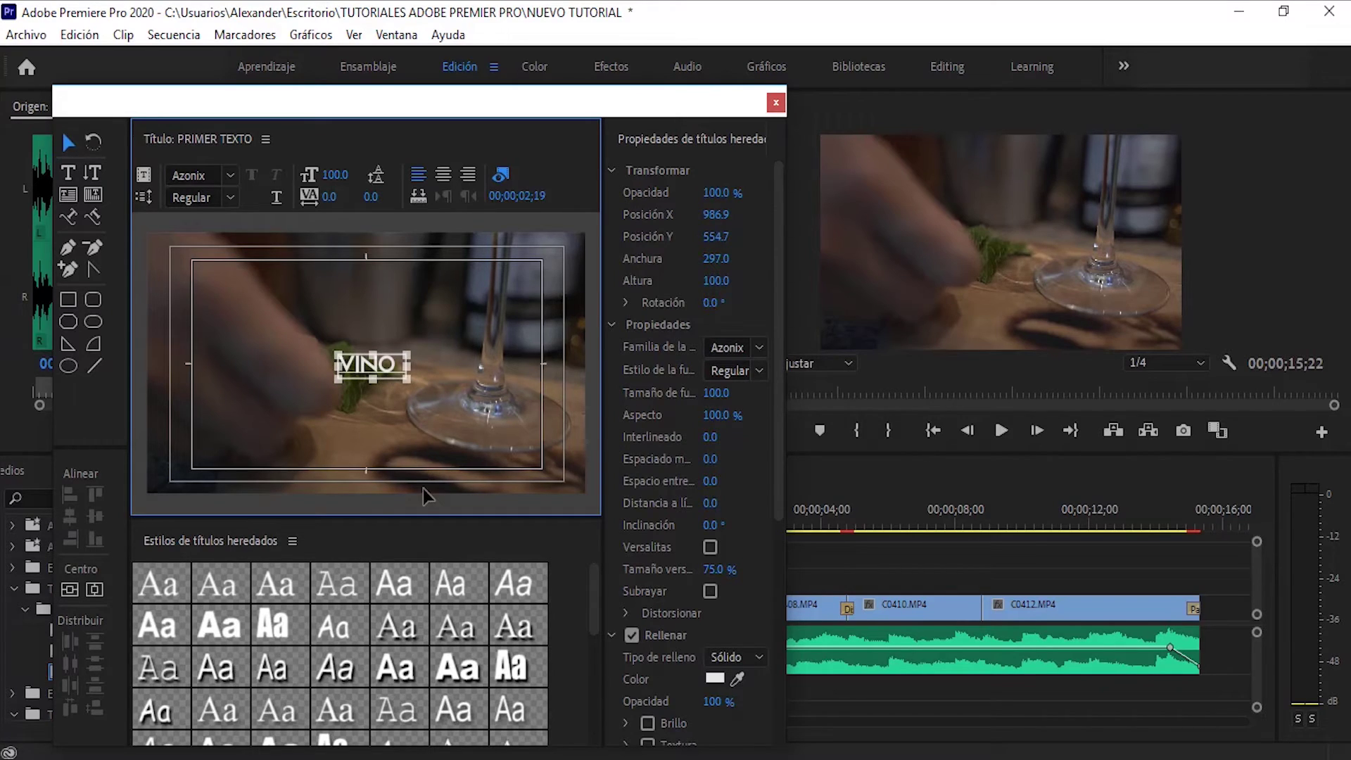
{"action": "left_click_drag", "start_coordinate": [386, 368], "coordinate": [415, 292]}
{"action": "left_click", "coordinate": [73, 590]}
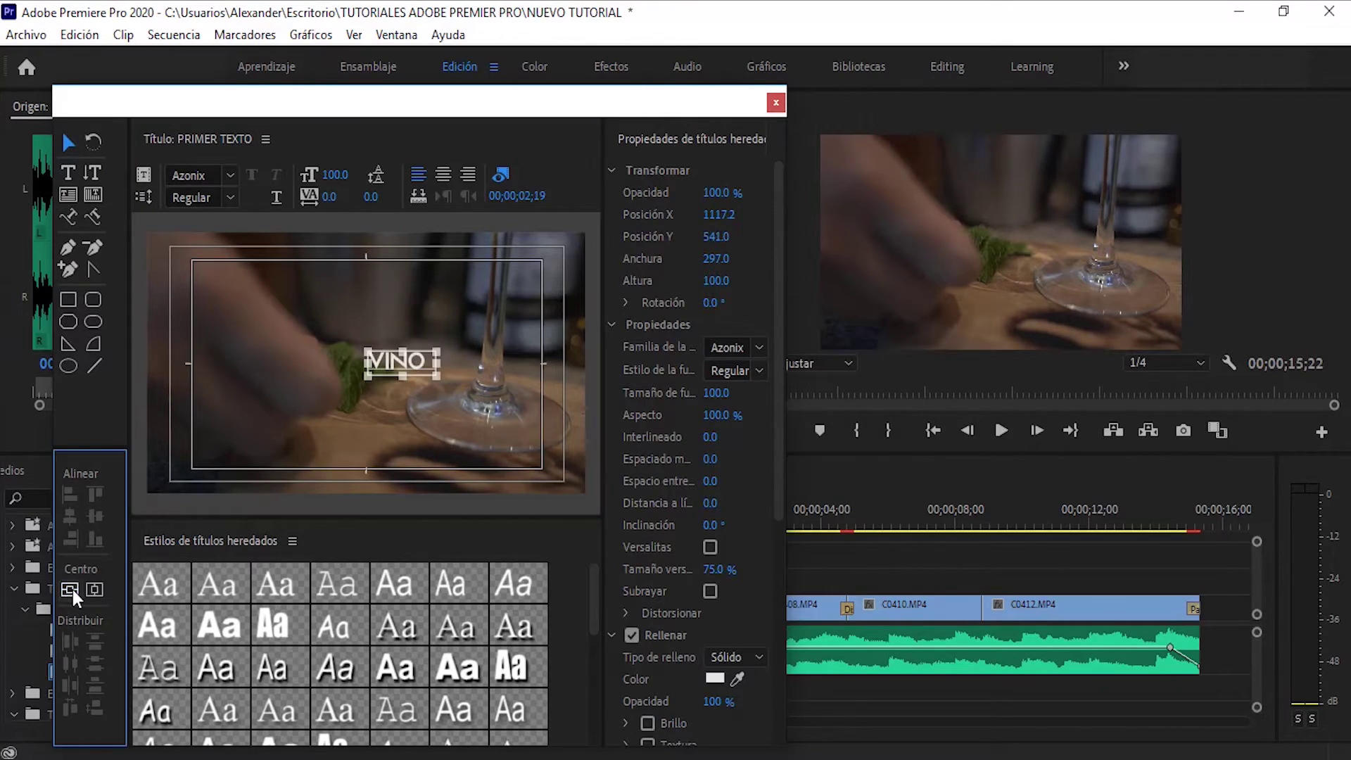
{"action": "left_click", "coordinate": [99, 588]}
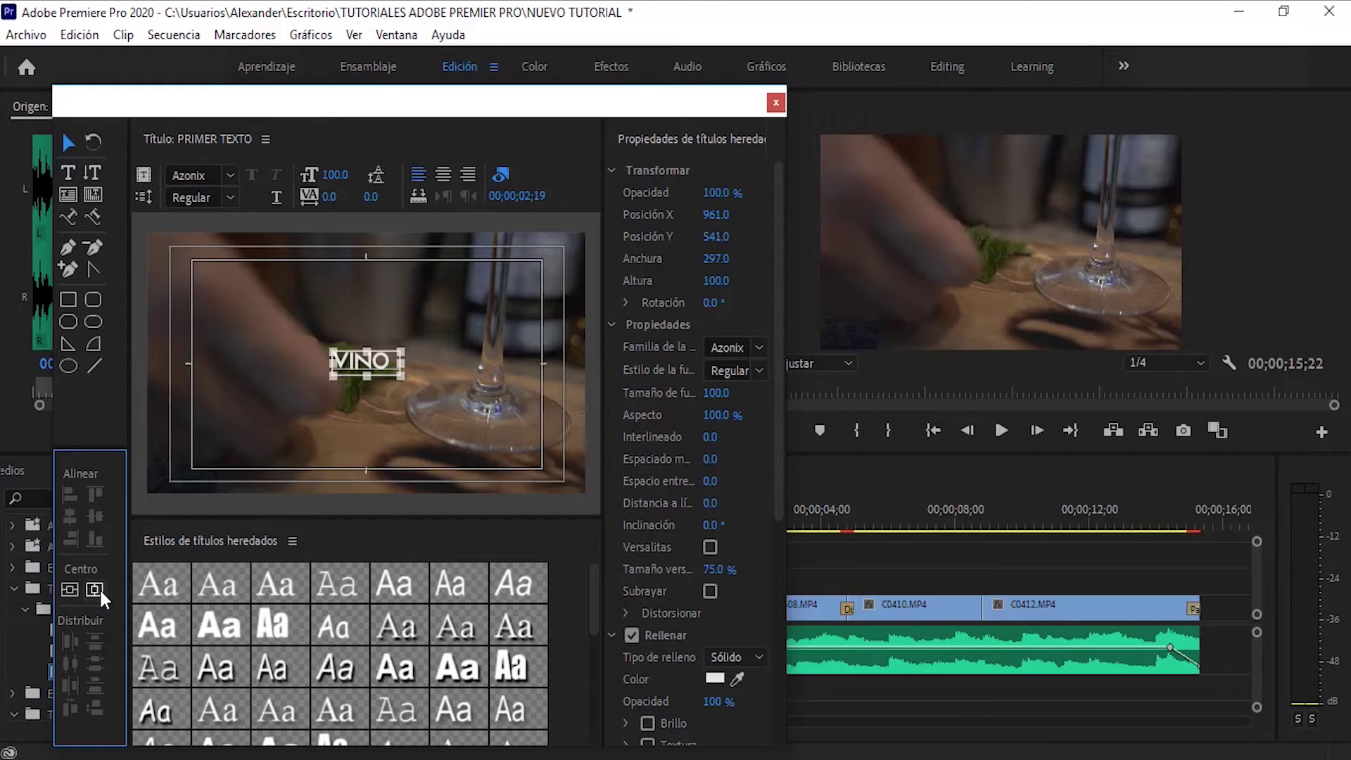
{"action": "left_click", "coordinate": [275, 370]}
{"action": "left_click", "coordinate": [777, 103]}
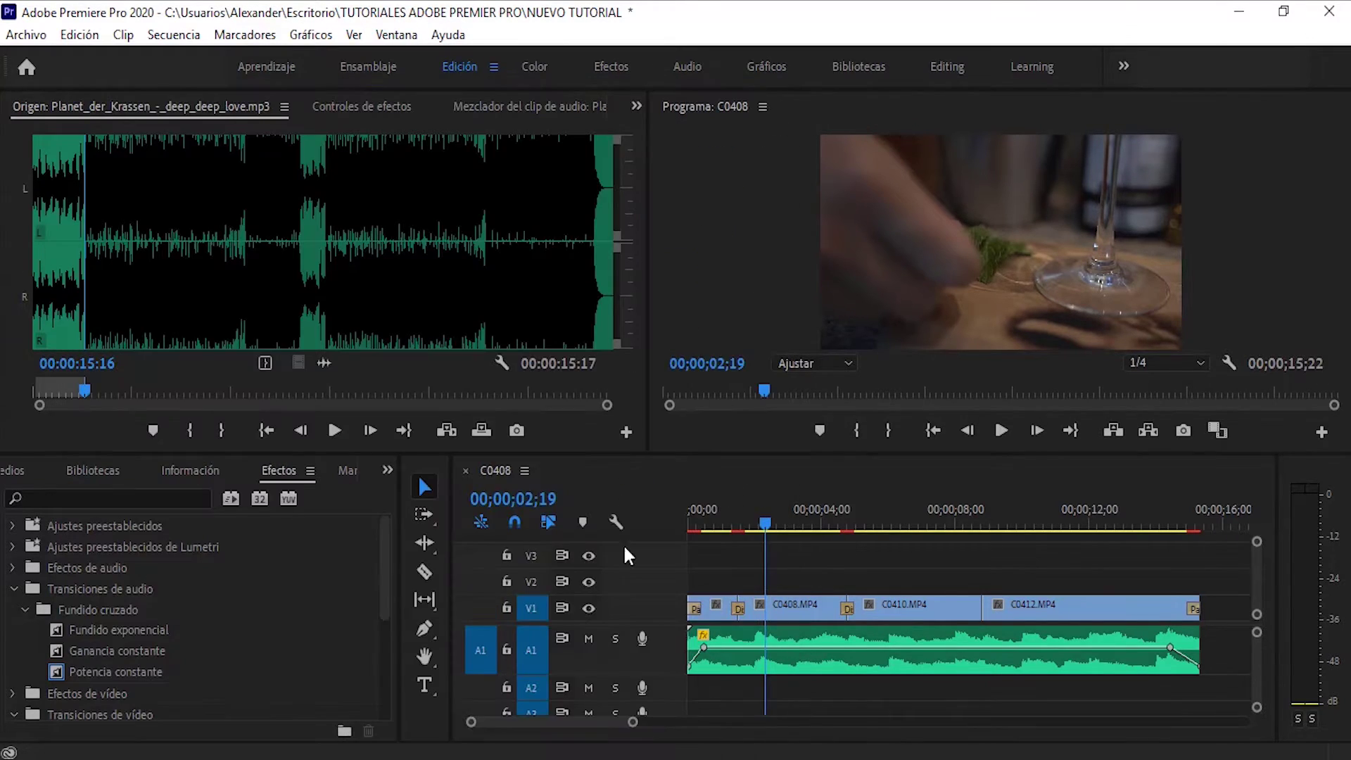
- Place the PRIMER TEXTO title from the project on V2, starting at the dissolve between the first two clips
{"action": "left_click", "coordinate": [15, 471]}
{"action": "left_click", "coordinate": [10, 470]}
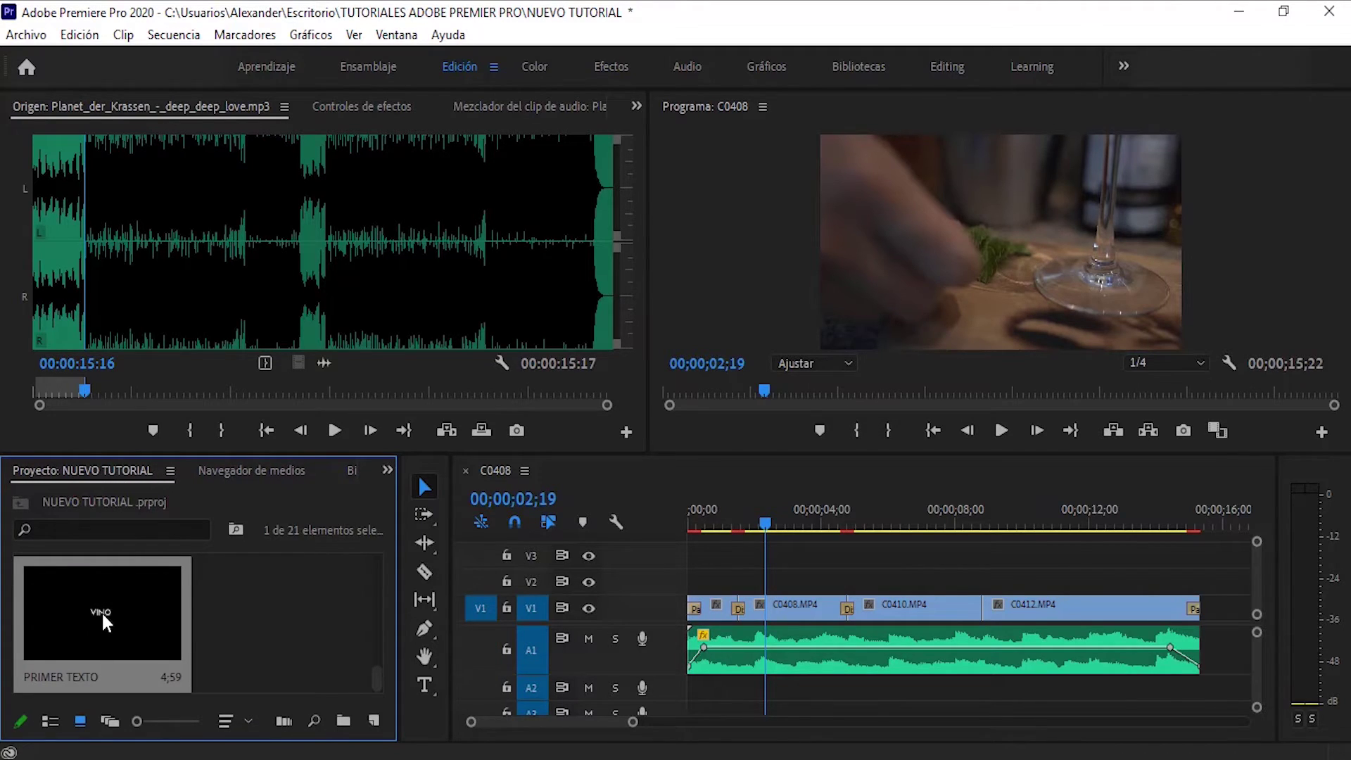
{"action": "left_click_drag", "start_coordinate": [103, 611], "coordinate": [837, 581]}
- Apply the Disolución cruzada transition to the start and end of the PRIMER TEXTO title on V2
{"action": "left_click", "coordinate": [387, 469]}
{"action": "left_click", "coordinate": [423, 588]}
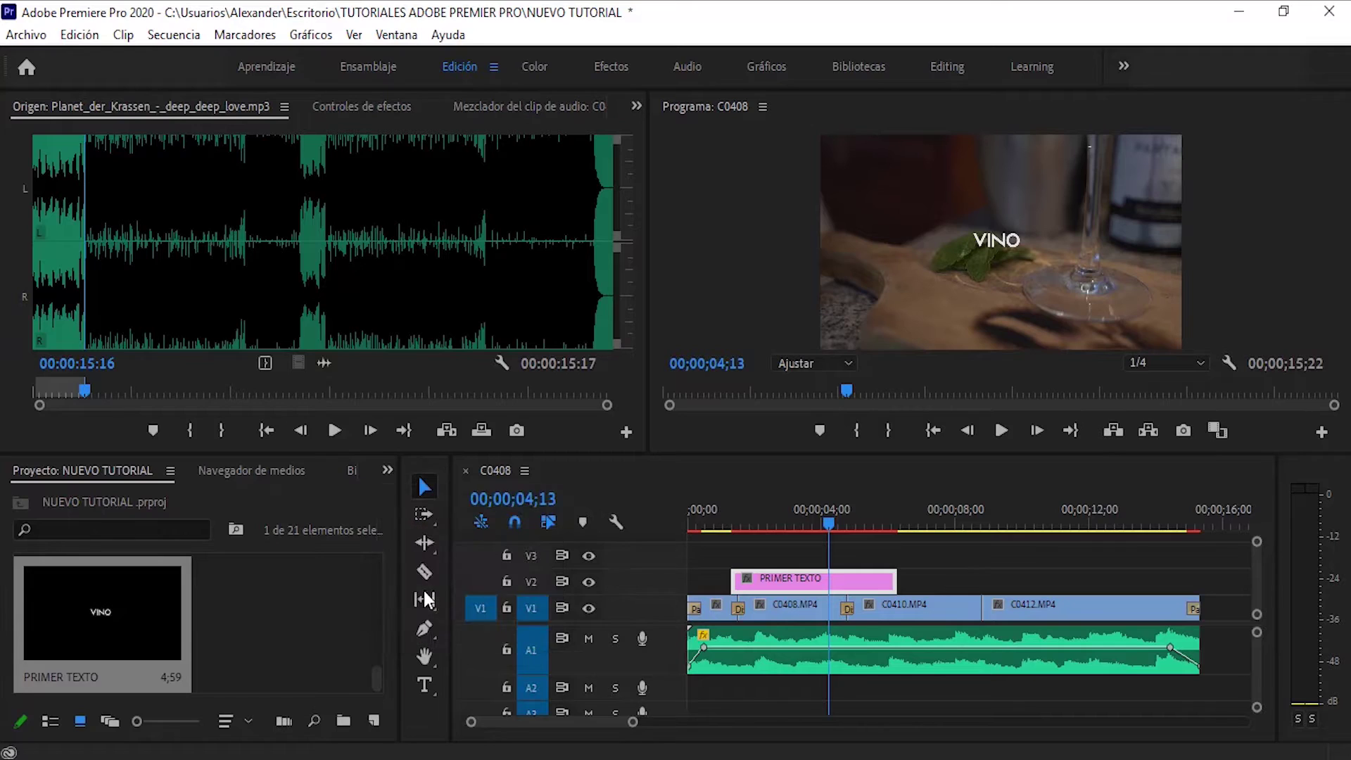
{"action": "scroll", "coordinate": [44, 656], "scroll_direction": "down", "scroll_amount": 3}
{"action": "scroll", "coordinate": [56, 660], "scroll_direction": "down", "scroll_amount": 2}
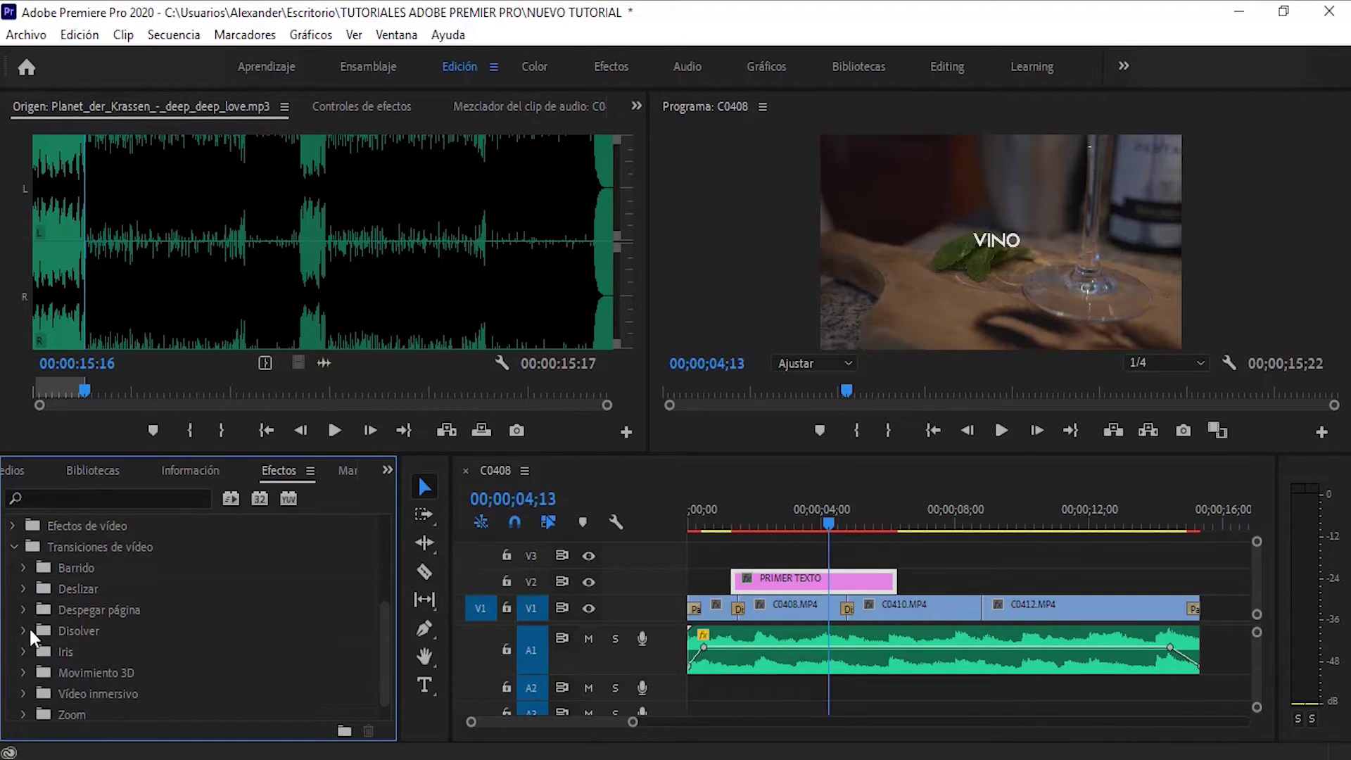
{"action": "left_click", "coordinate": [25, 629]}
{"action": "left_click", "coordinate": [56, 672]}
{"action": "left_click_drag", "start_coordinate": [55, 673], "coordinate": [565, 584]}
{"action": "left_click_drag", "start_coordinate": [737, 583], "coordinate": [737, 584]}
{"action": "left_click_drag", "start_coordinate": [174, 673], "coordinate": [776, 625]}
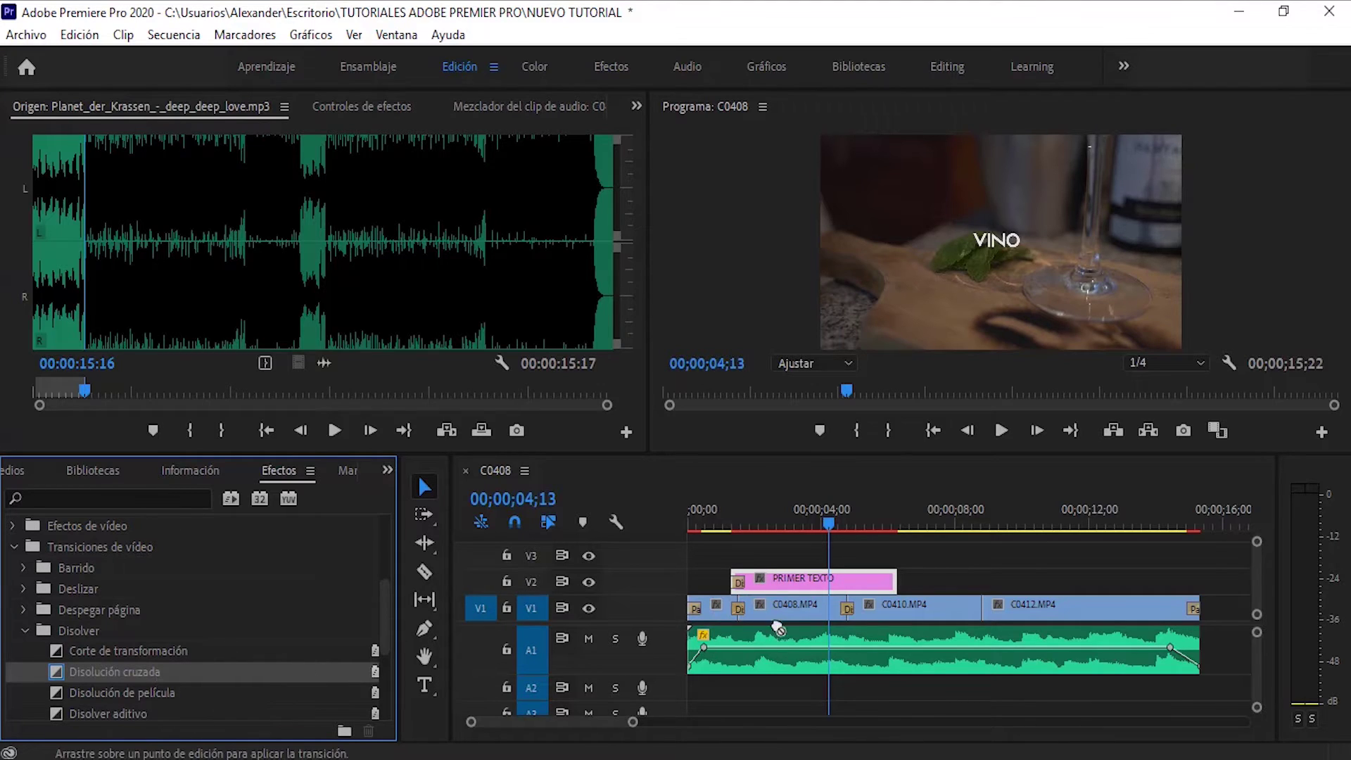
{"action": "left_click_drag", "start_coordinate": [895, 593], "coordinate": [890, 586]}
- Play the sequence from 00;00;00;50 and trim the end of the PRIMER TEXTO title slightly shorter
{"action": "left_click", "coordinate": [716, 510]}
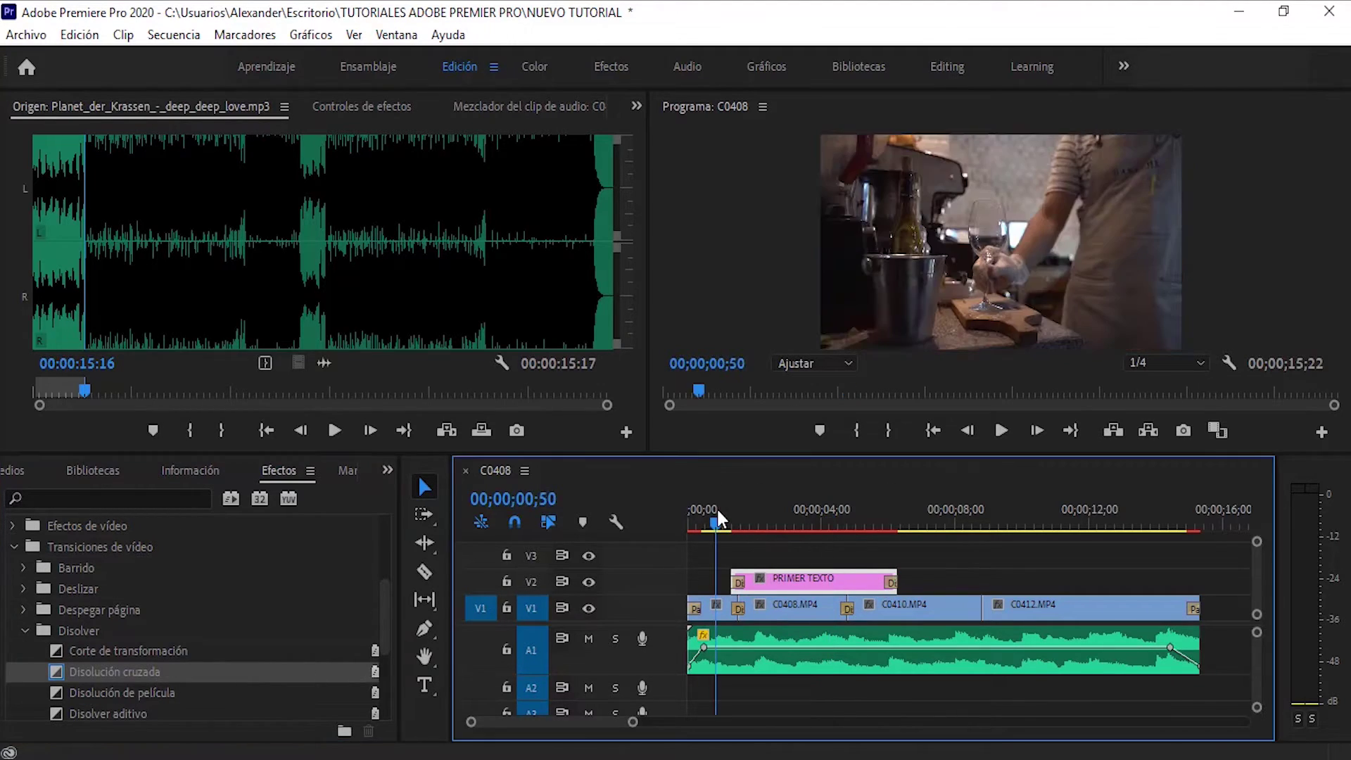
{"action": "key", "text": "space"}
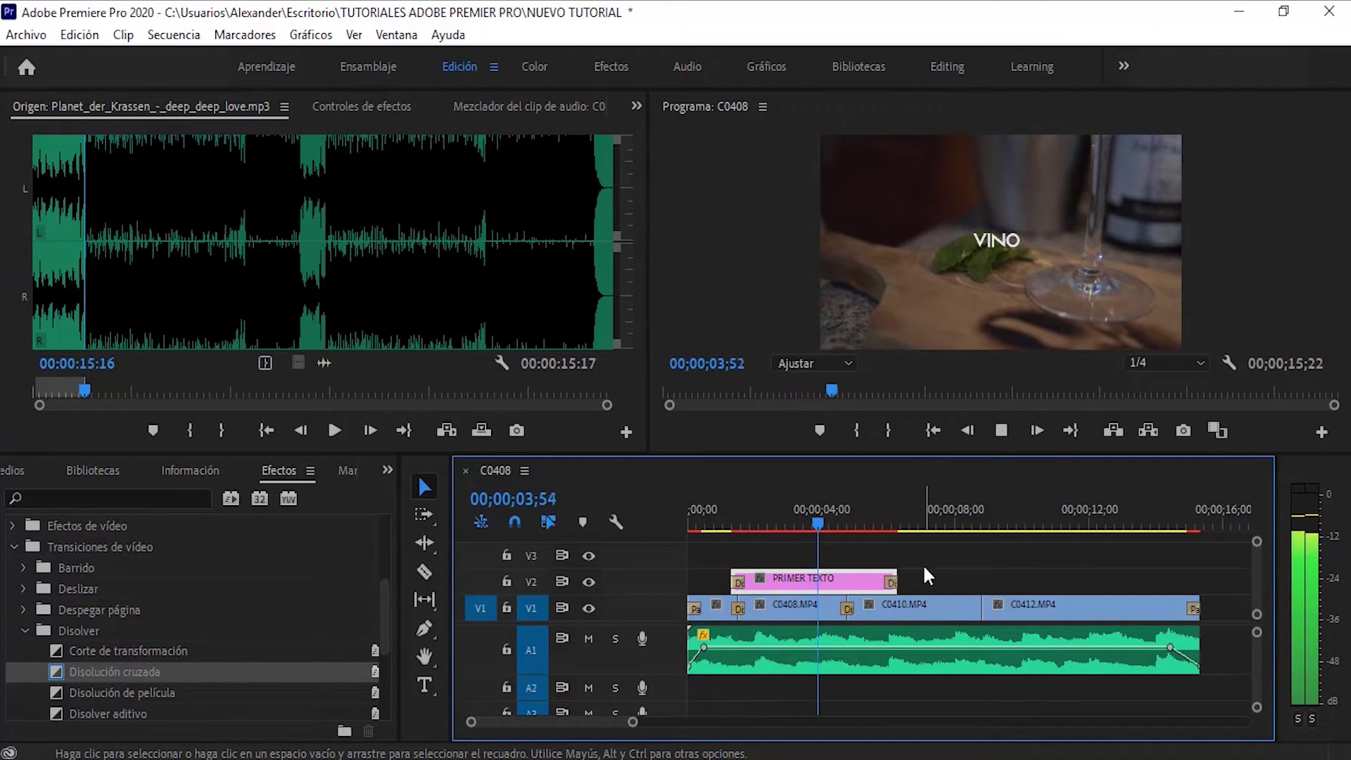
{"action": "left_click_drag", "start_coordinate": [897, 581], "coordinate": [883, 581]}
{"action": "key", "text": "space"}
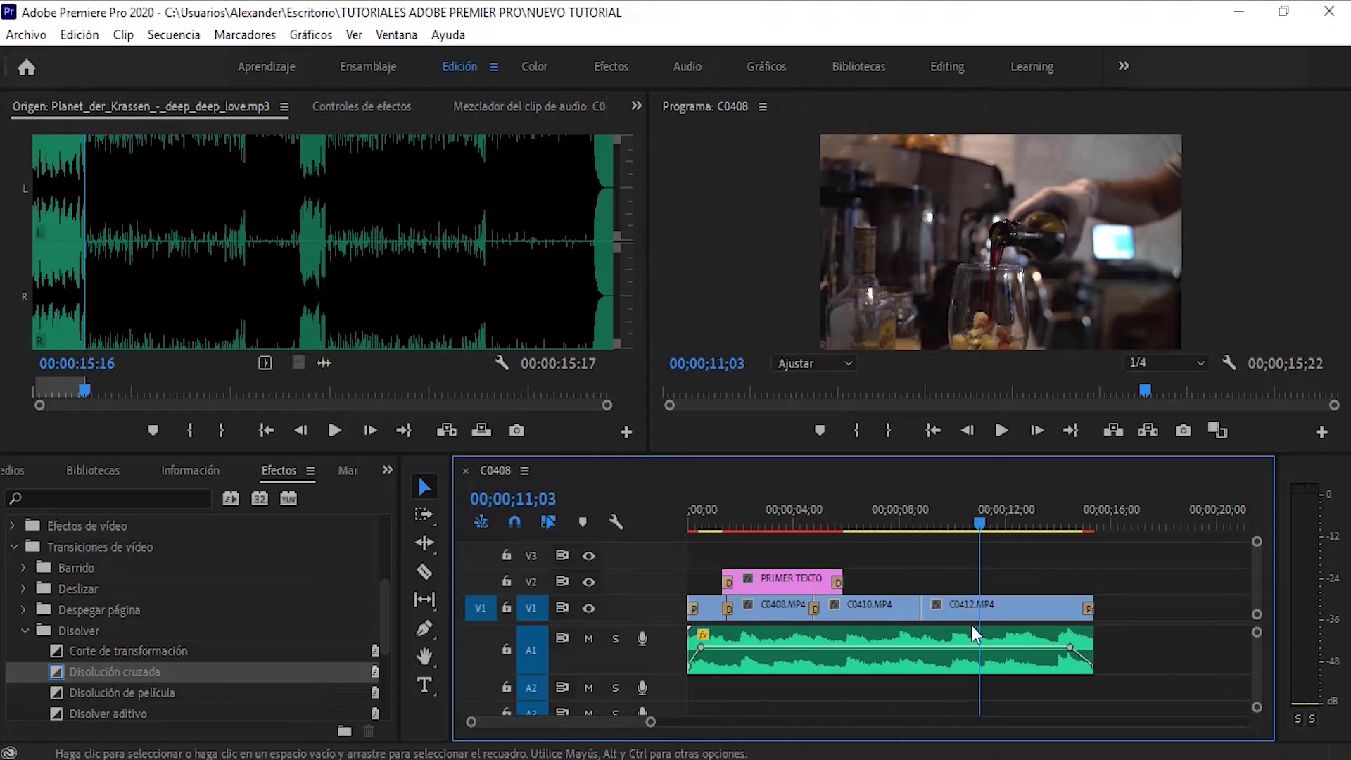
- Add the text "DISFRUTALO" over the frame at 00;00;11;03 with the Type tool
{"action": "left_click", "coordinate": [426, 684]}
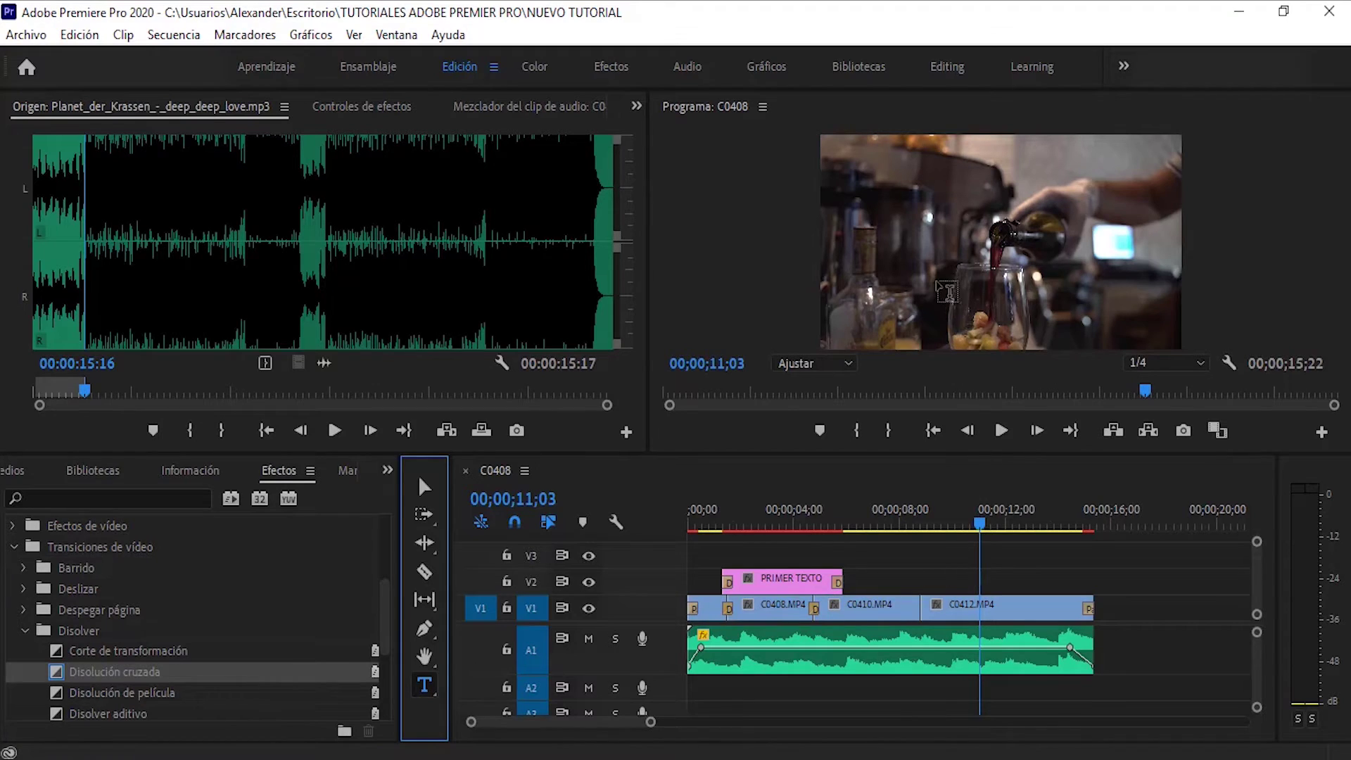
{"action": "left_click", "coordinate": [942, 290]}
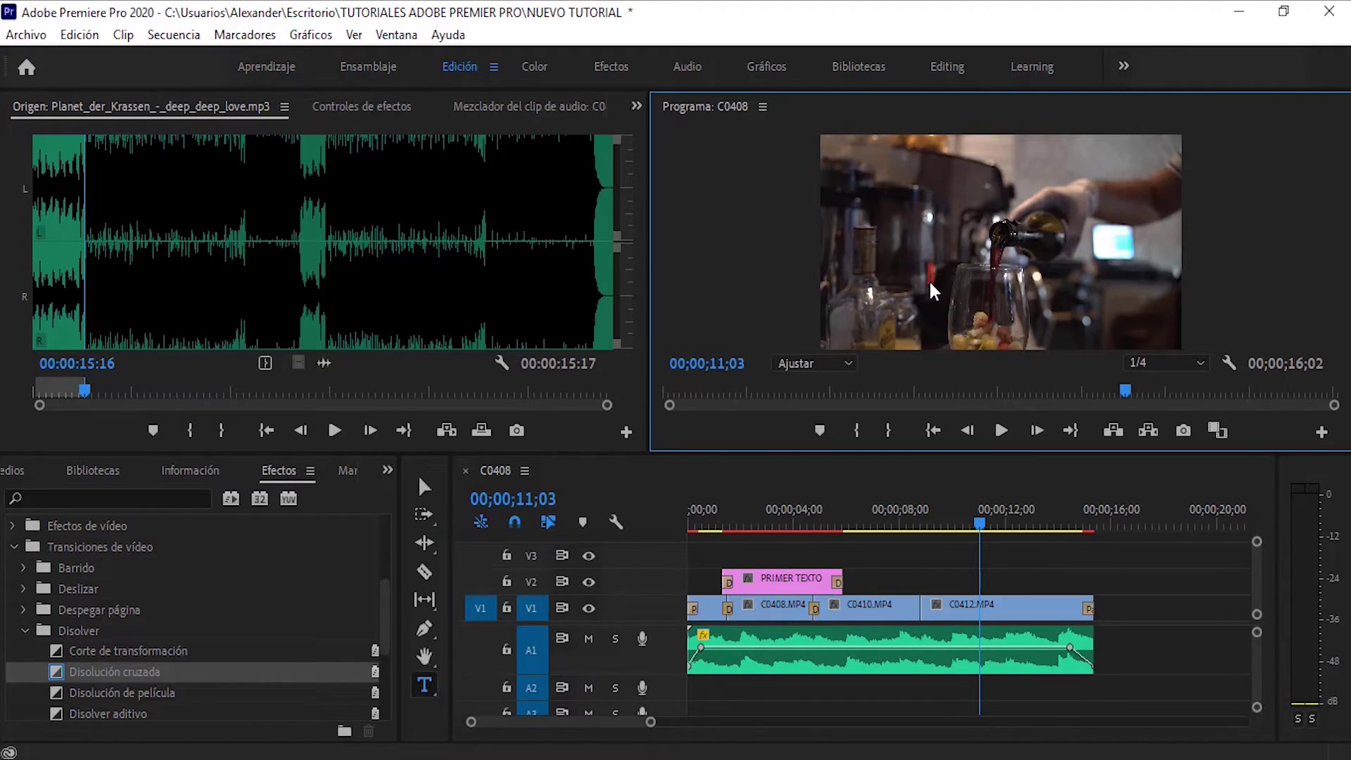
{"action": "left_click", "coordinate": [1006, 324]}
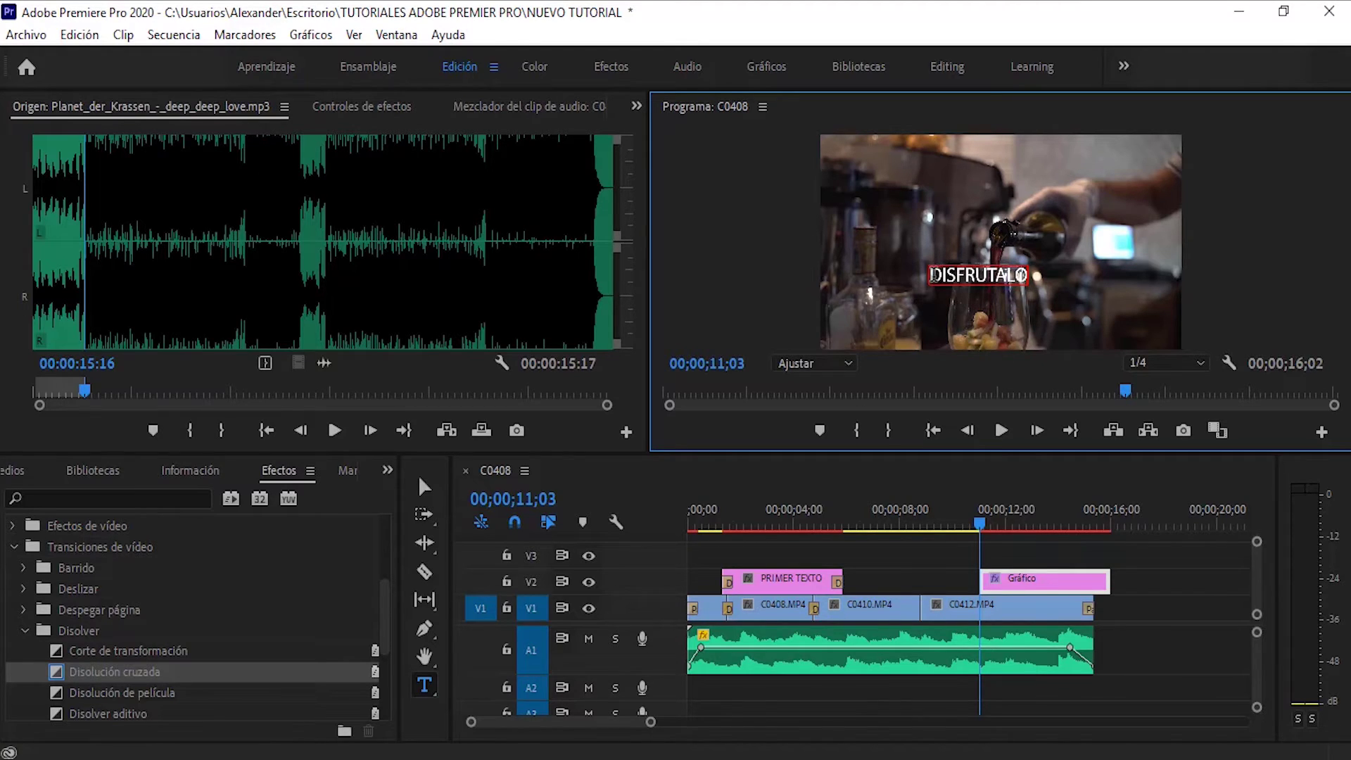
- Set the DISFRUTALO graphic's vector motion scale to 100 and its position to 1053, 396
{"action": "left_click_drag", "start_coordinate": [932, 274], "coordinate": [1016, 278]}
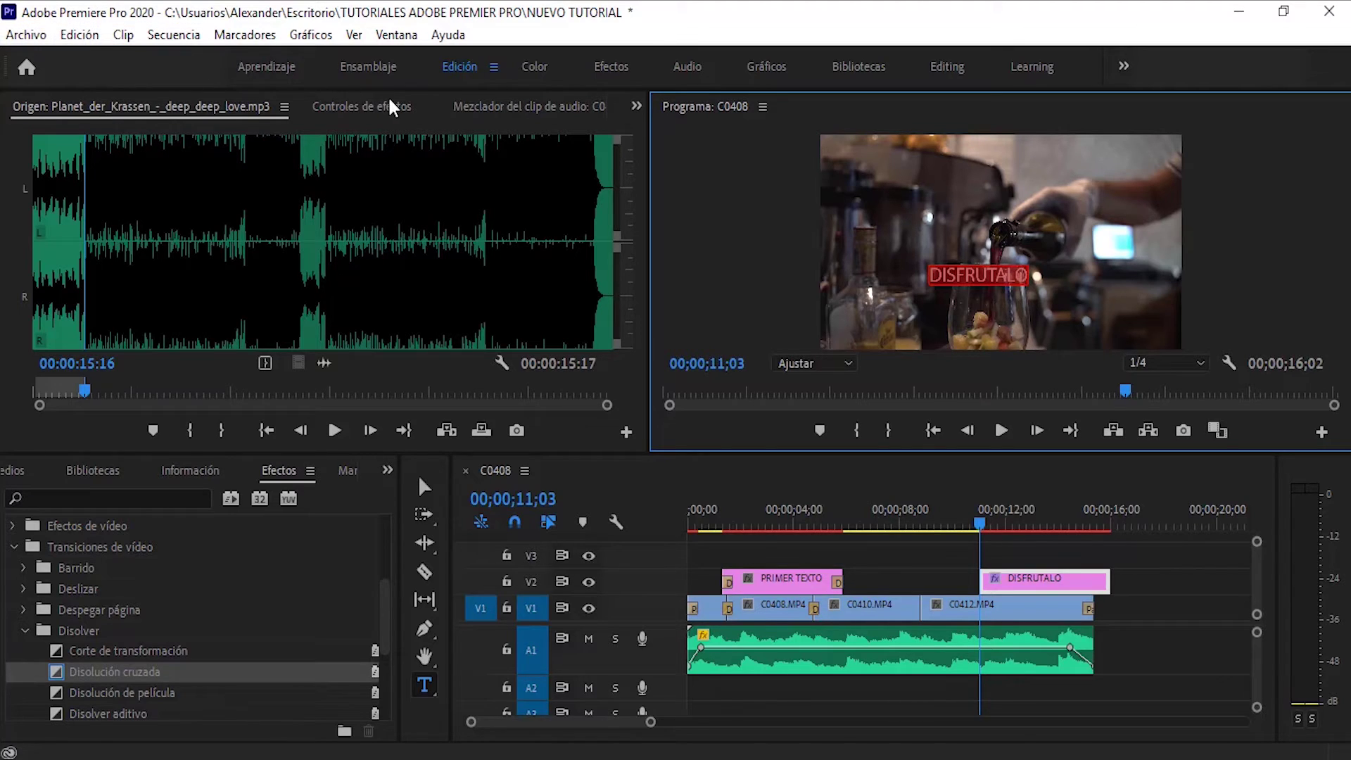
{"action": "left_click", "coordinate": [383, 119]}
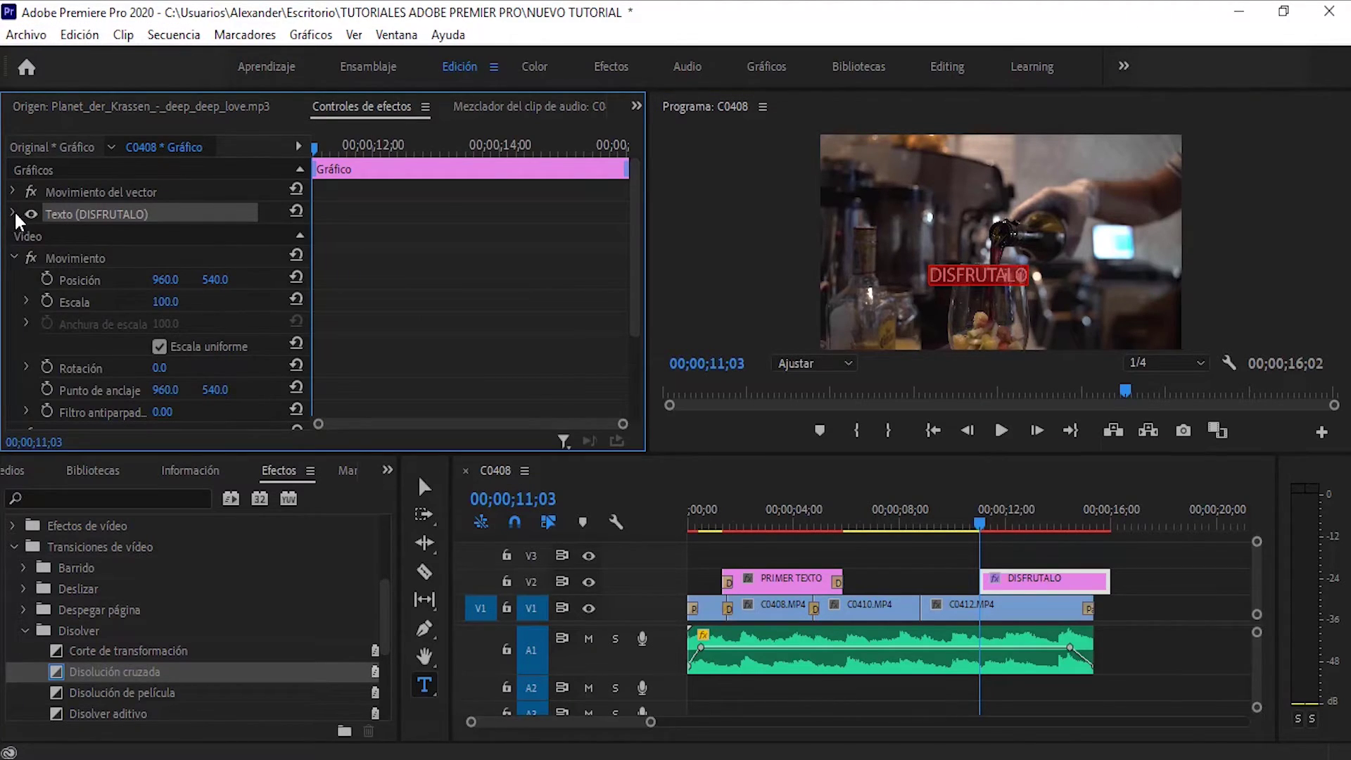
{"action": "left_click", "coordinate": [13, 192]}
{"action": "left_click_drag", "start_coordinate": [163, 236], "coordinate": [183, 240]}
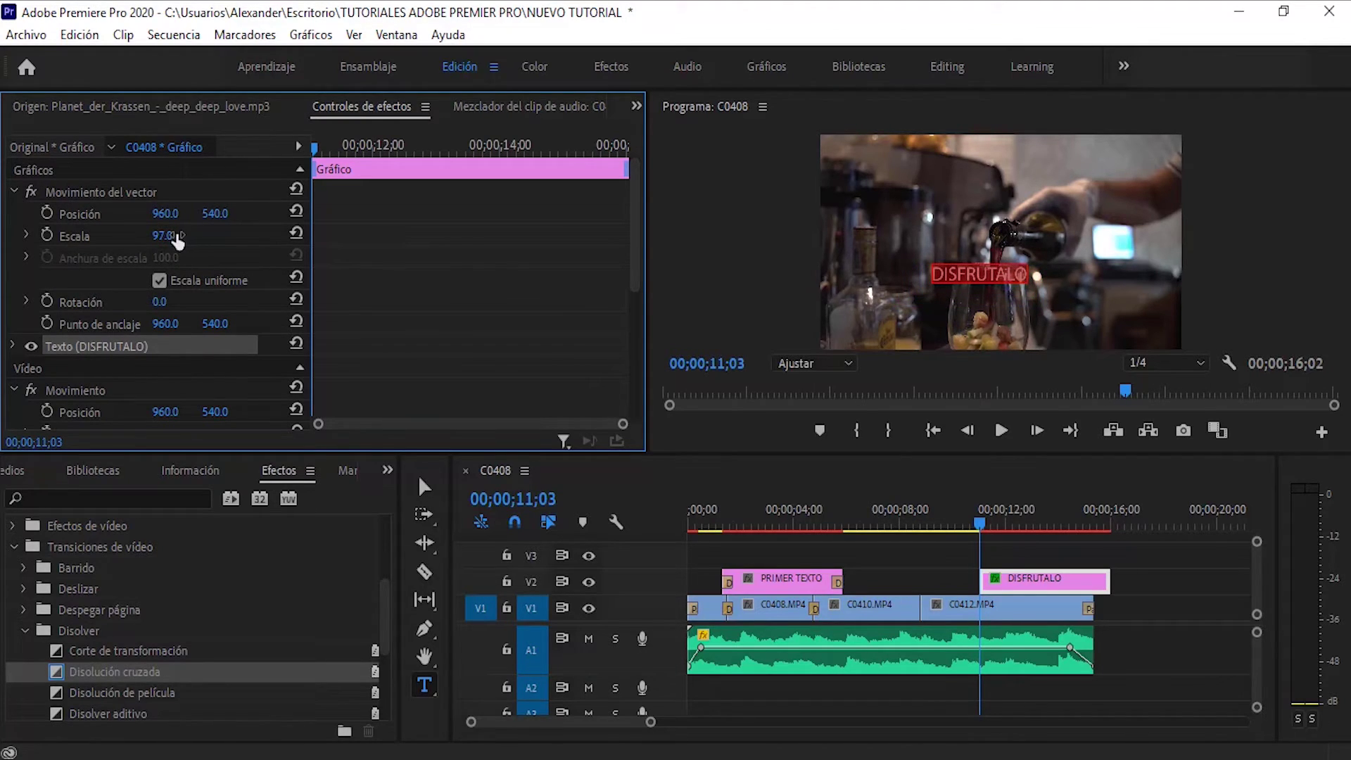
{"action": "key", "text": "Return"}
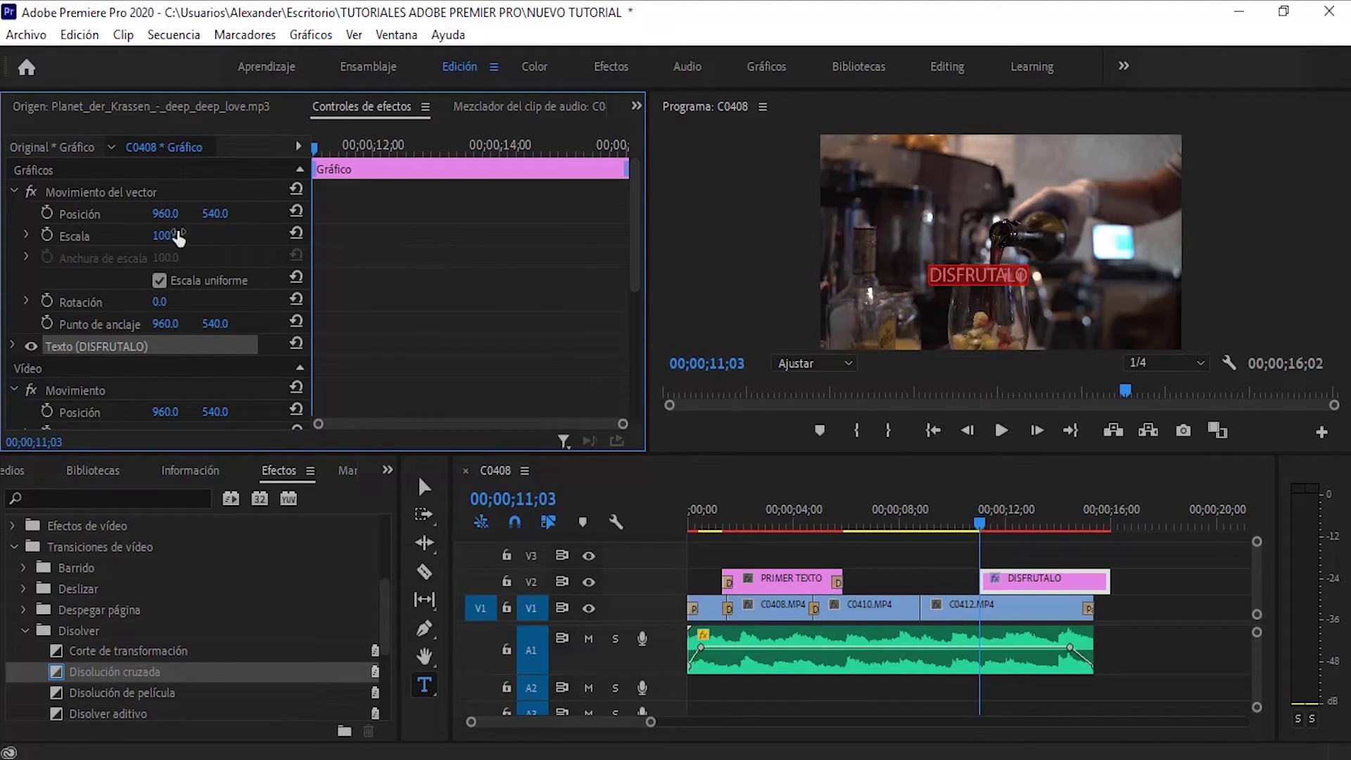
{"action": "left_click_drag", "start_coordinate": [165, 220], "coordinate": [231, 220]}
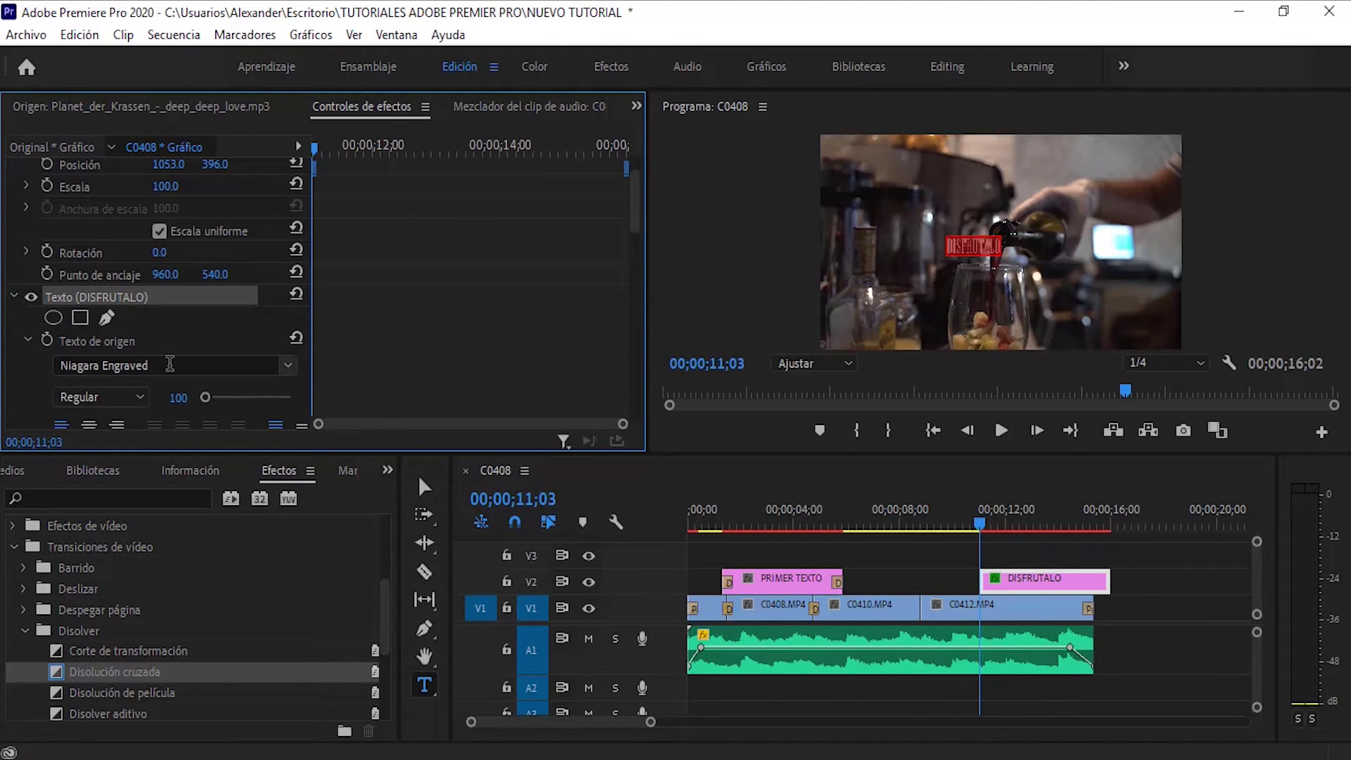
- Set the DISFRUTALO text's font to Azonix and move the text to about the middle of the frame
{"action": "left_click", "coordinate": [169, 363]}
{"action": "scroll", "coordinate": [204, 493], "scroll_direction": "up", "scroll_amount": 5}
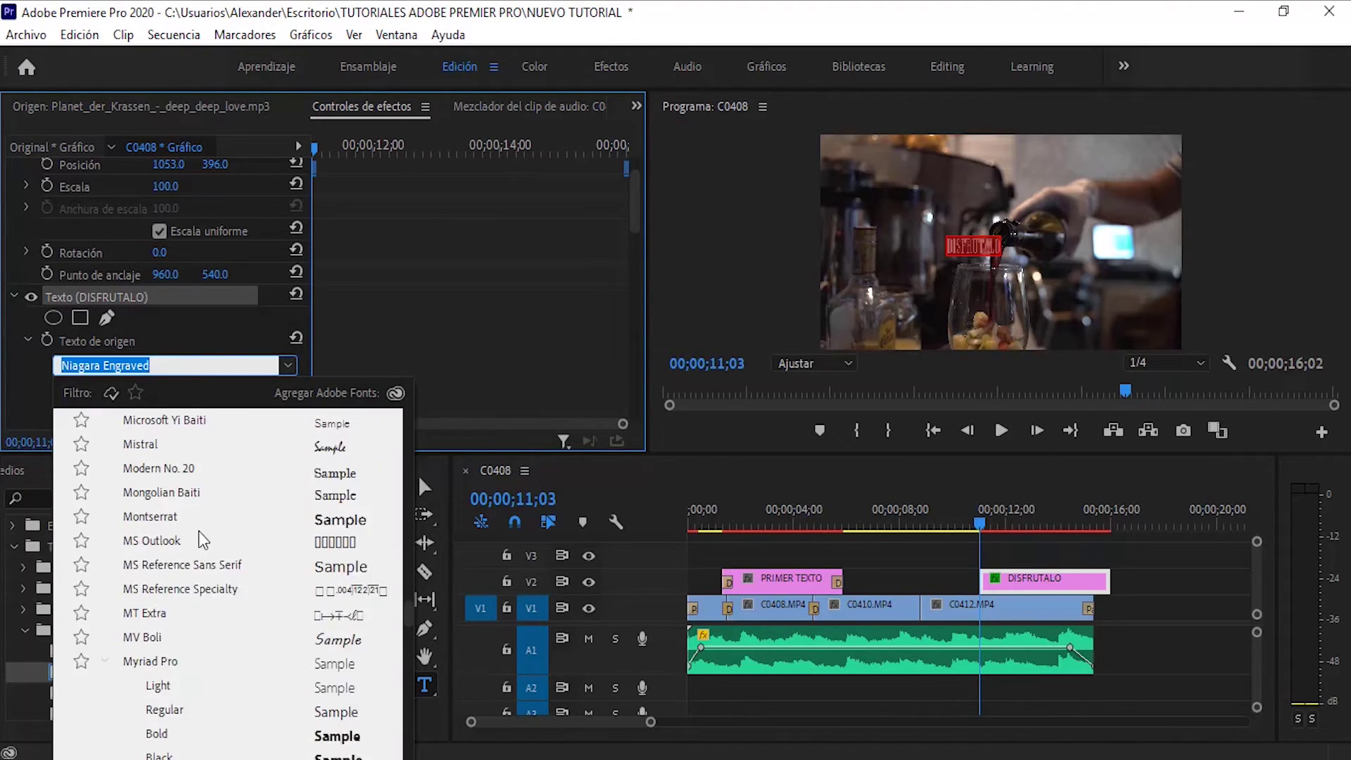
{"action": "type", "text": "Azonix"}
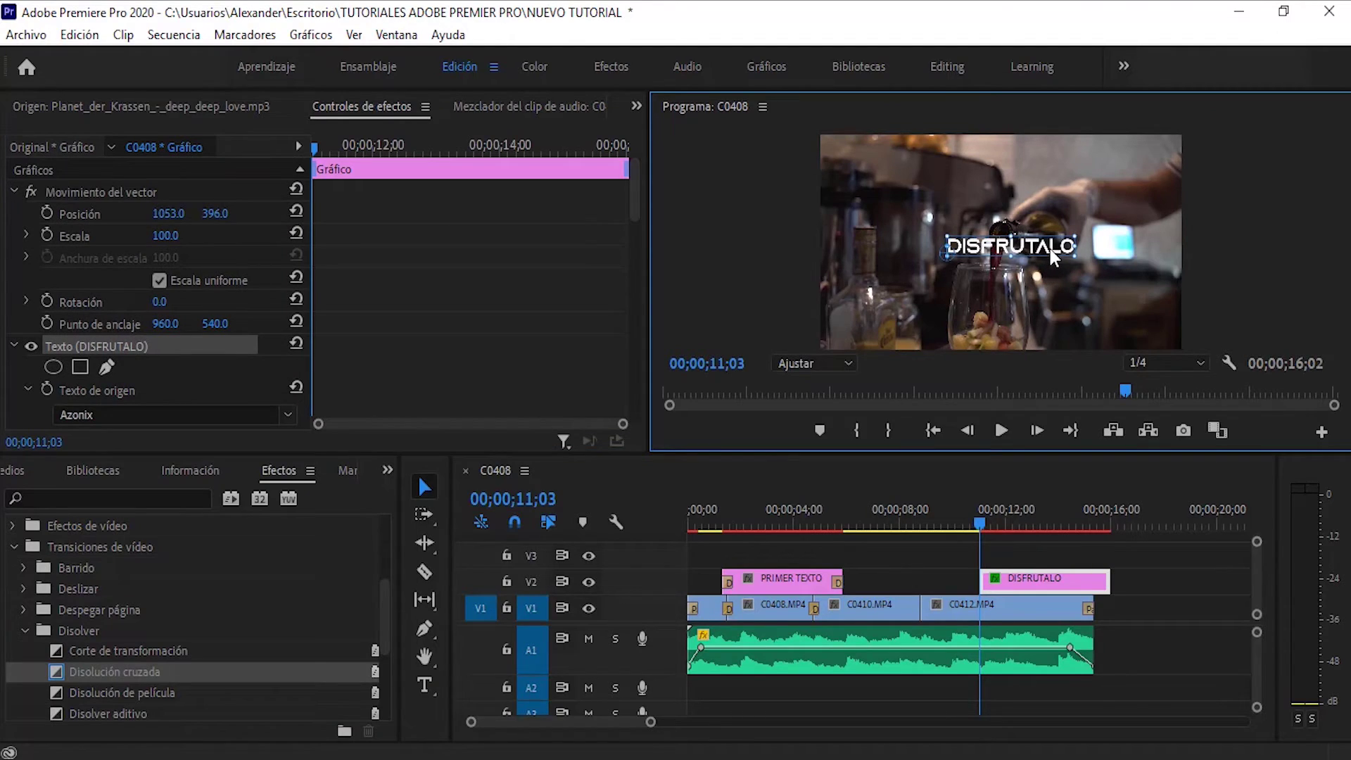
{"action": "mouse_move", "coordinate": [1053, 257]}
{"action": "left_mouse_down"}
{"action": "mouse_move", "coordinate": [1013, 241]}
{"action": "mouse_move", "coordinate": [1020, 231]}
{"action": "mouse_move", "coordinate": [1031, 259]}
{"action": "left_mouse_up"}
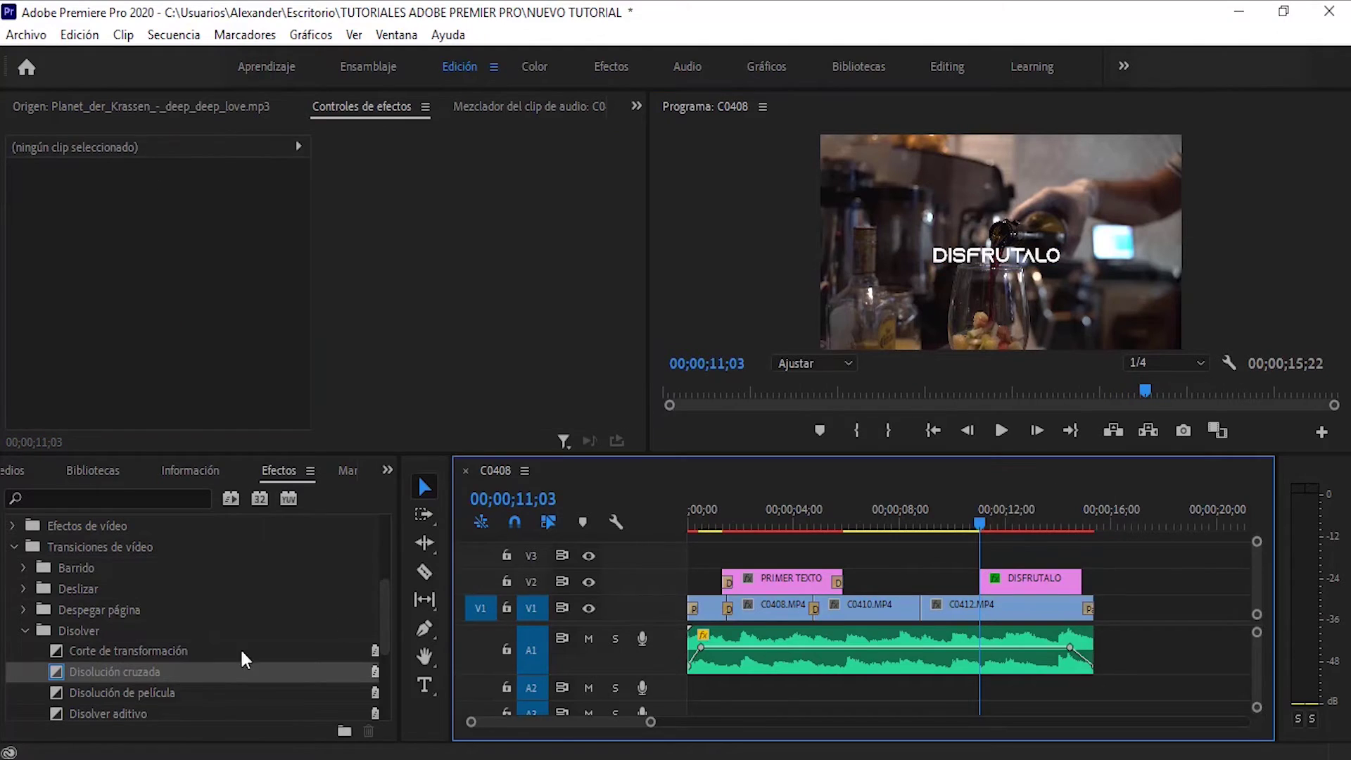
- Apply Disolución cruzada to both ends of the DISFRUTALO graphic and play the sequence from the beginning
{"action": "left_click_drag", "start_coordinate": [129, 668], "coordinate": [986, 583]}
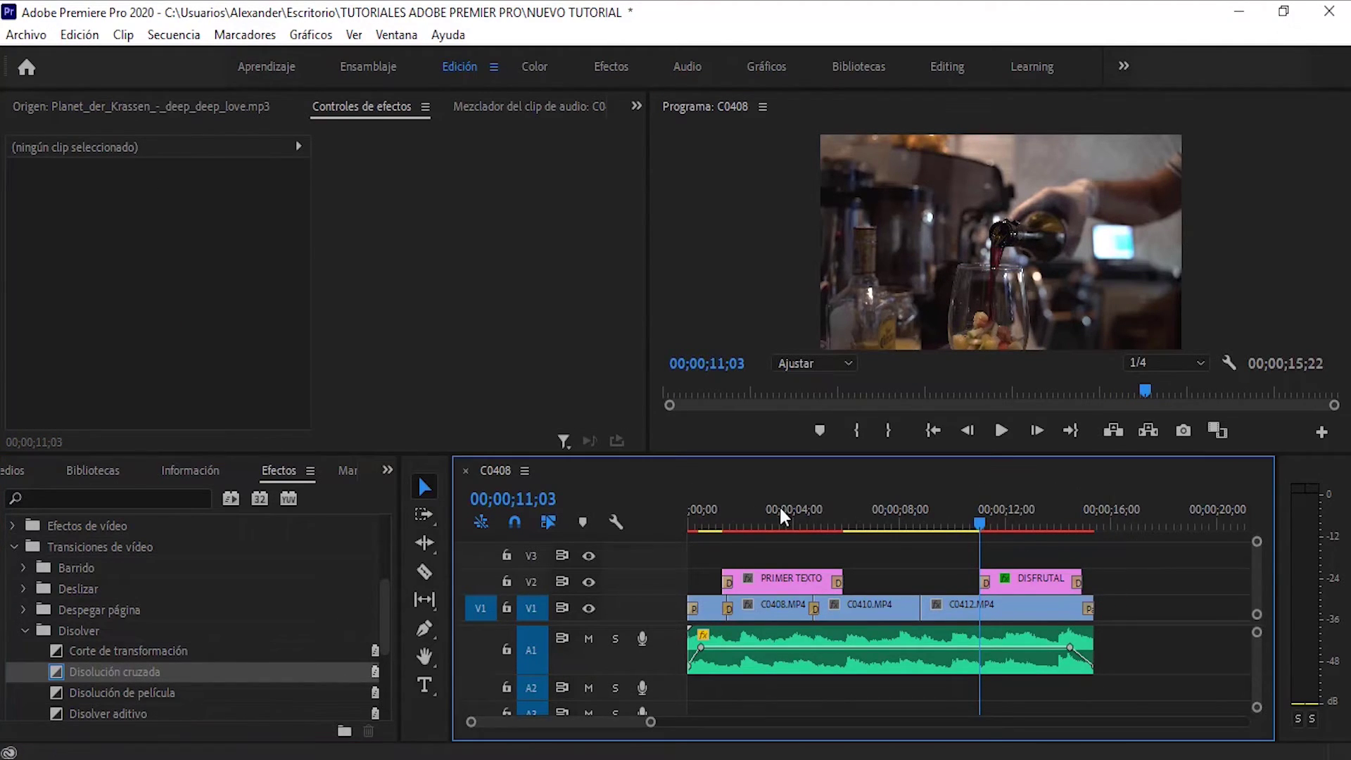
{"action": "left_click", "coordinate": [688, 517]}
{"action": "key", "text": "space"}
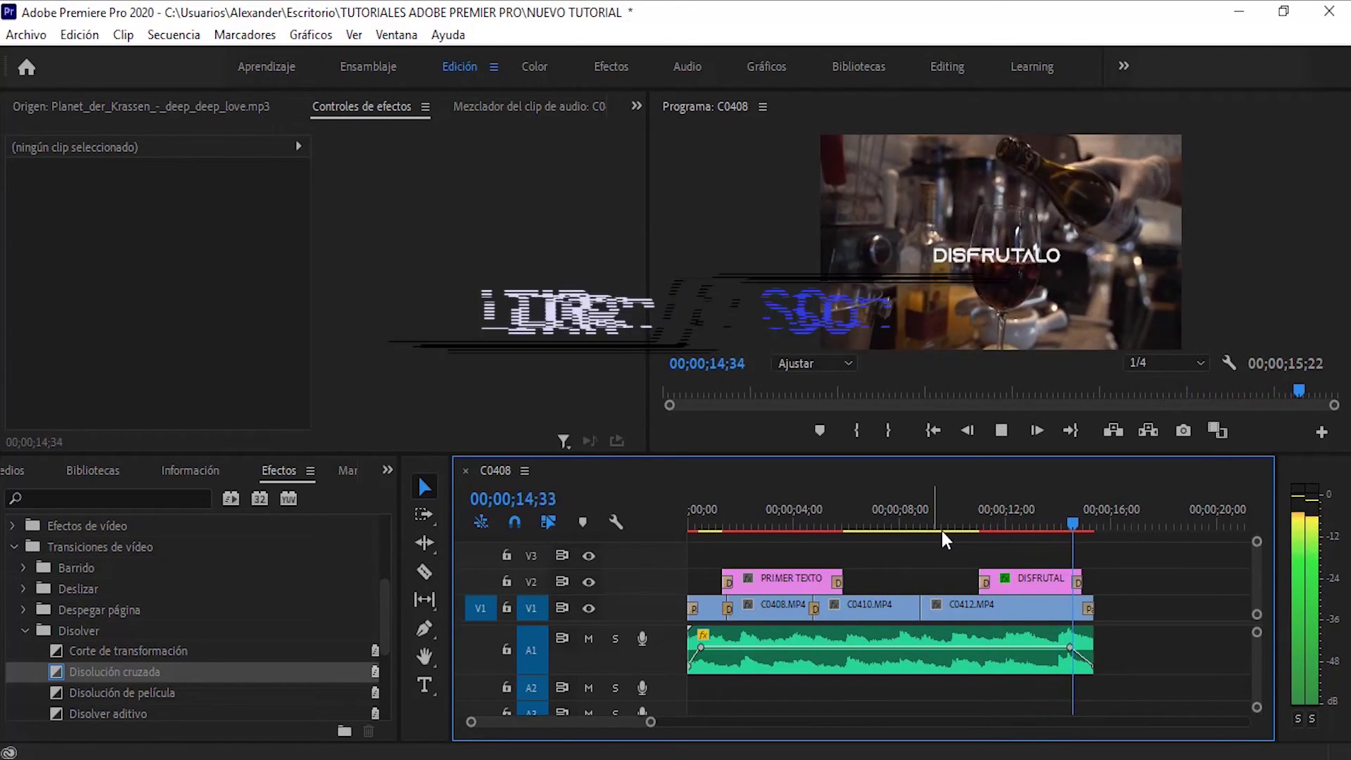
{"action": "left_click", "coordinate": [910, 526]}
- Open the media export settings for the sequence and choose the YouTube 1080p Full HD preset
{"action": "left_click", "coordinate": [26, 35]}
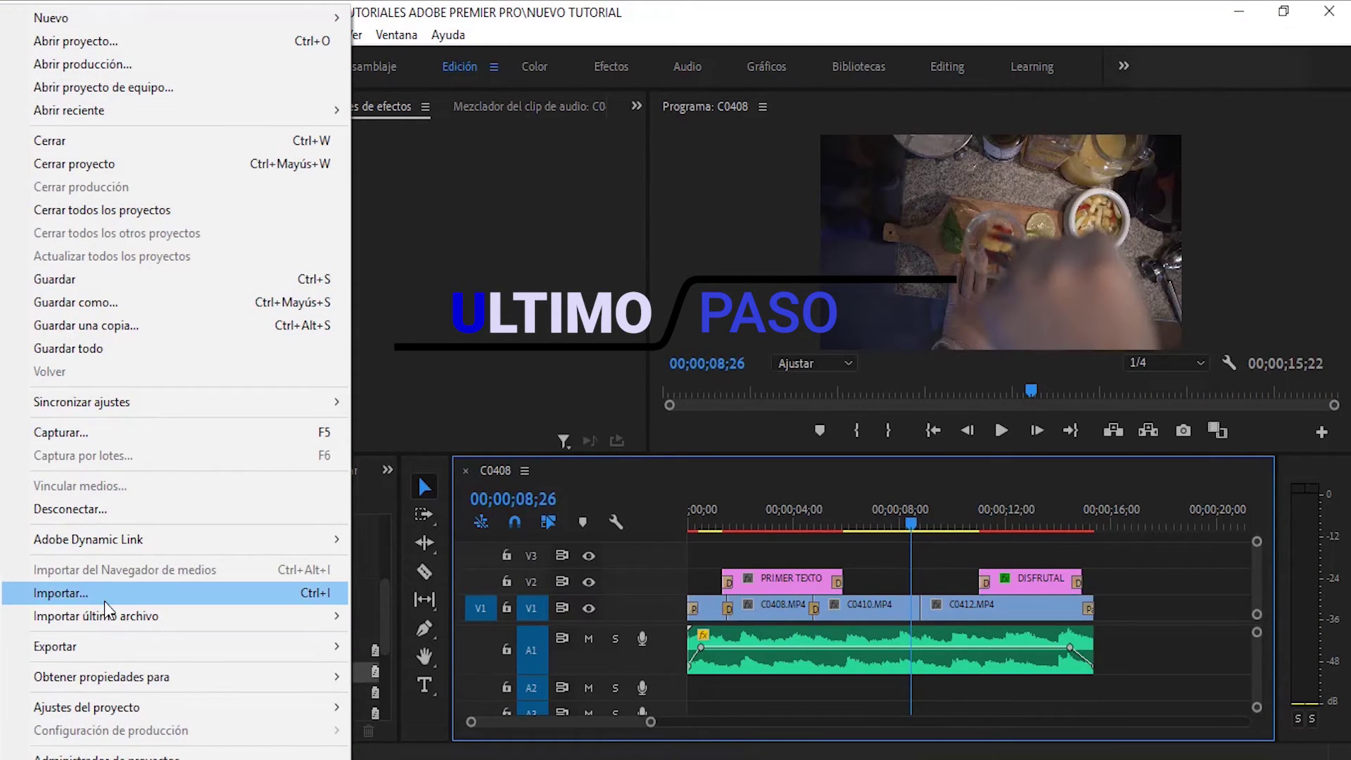
{"action": "mouse_move", "coordinate": [107, 648]}
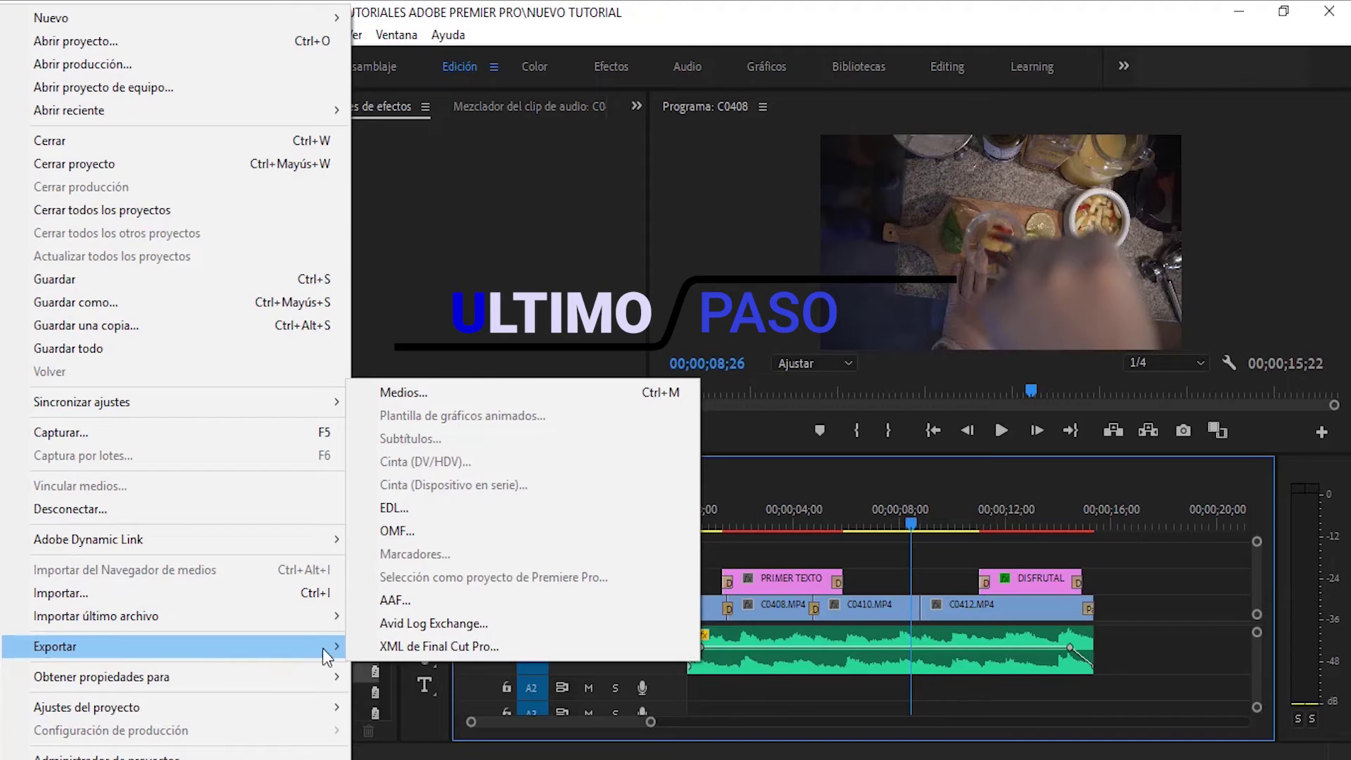
{"action": "left_click", "coordinate": [447, 396]}
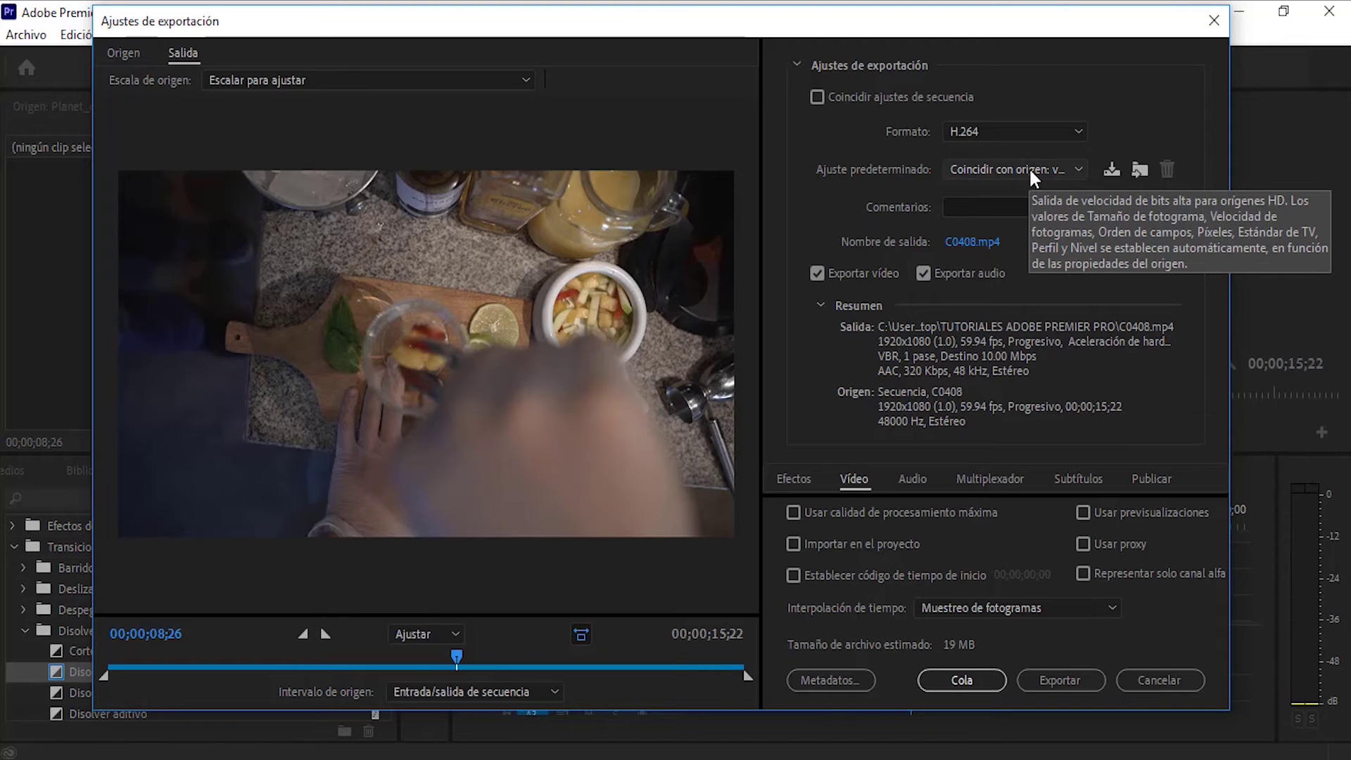
{"action": "left_click", "coordinate": [1028, 170]}
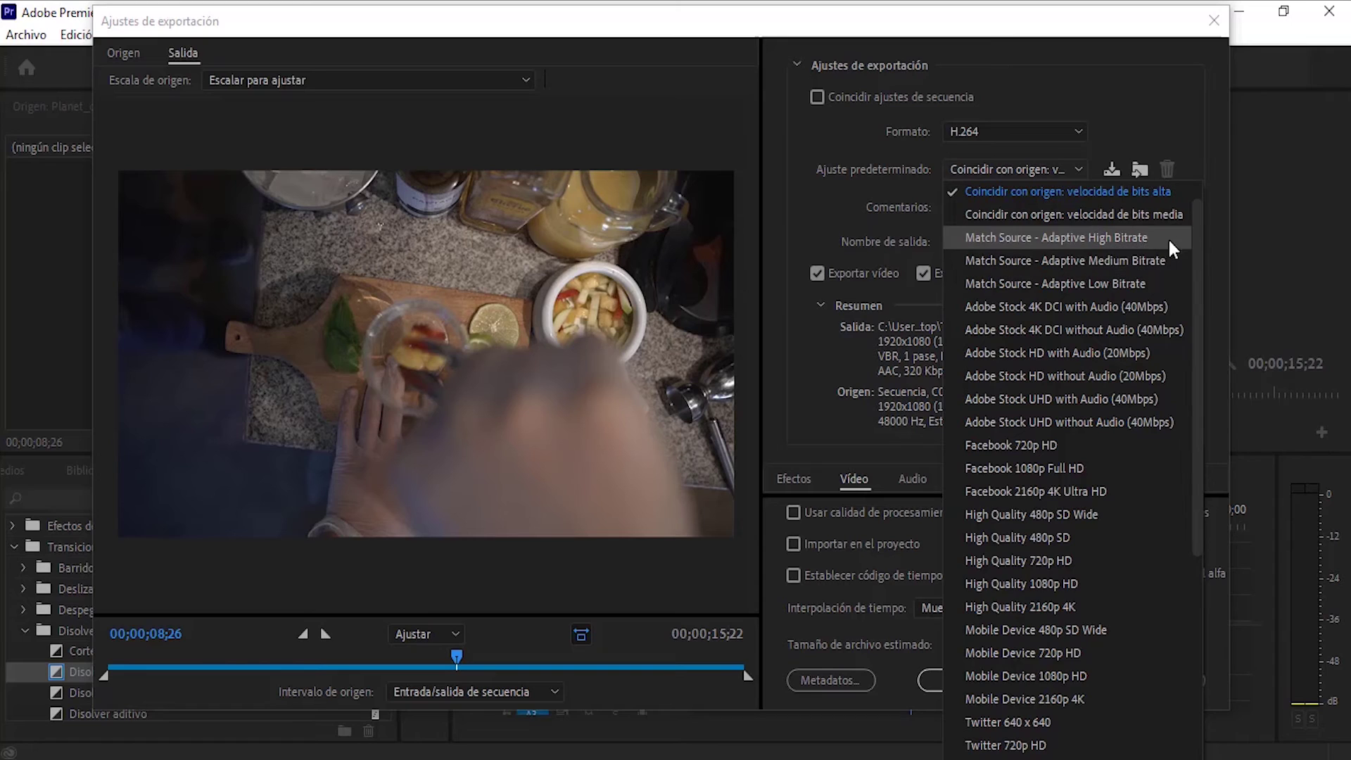
{"action": "left_click_drag", "start_coordinate": [1193, 225], "coordinate": [1189, 567]}
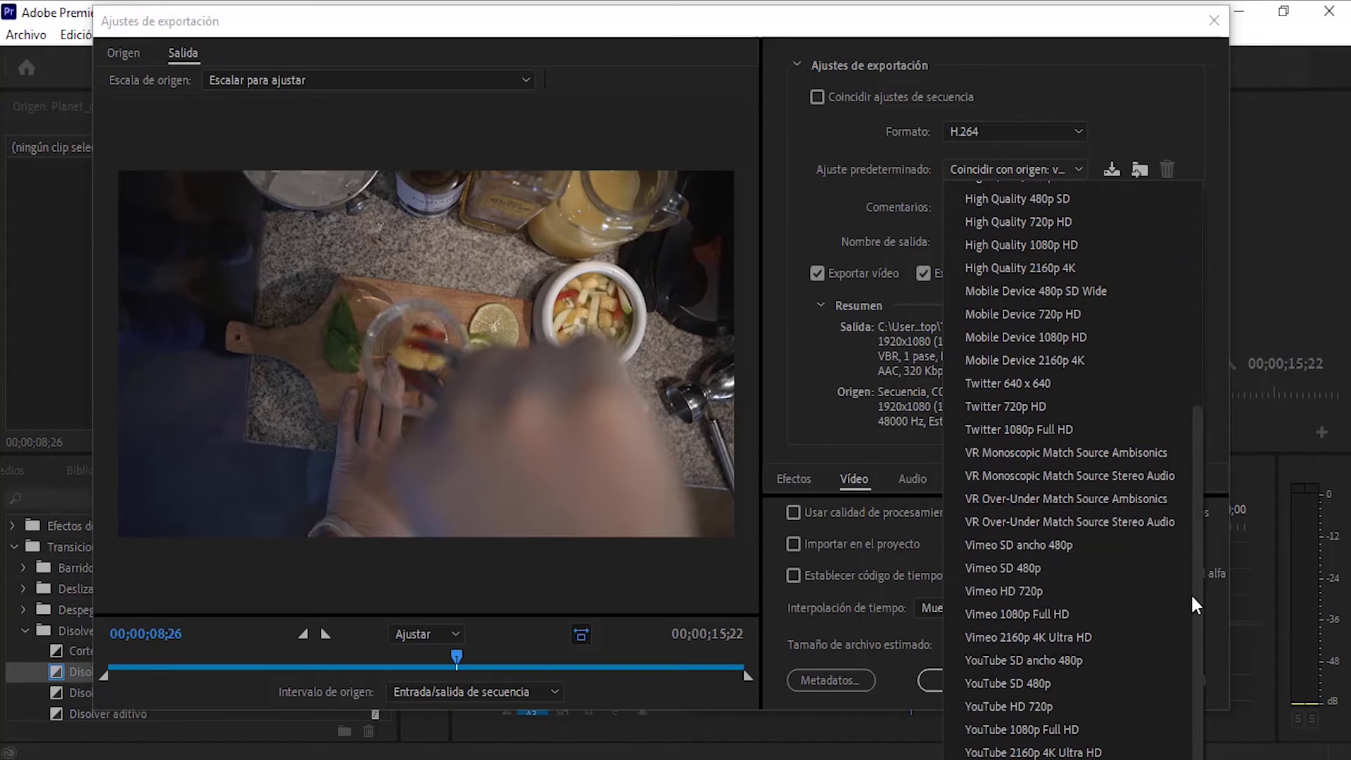
{"action": "left_click", "coordinate": [1073, 732]}
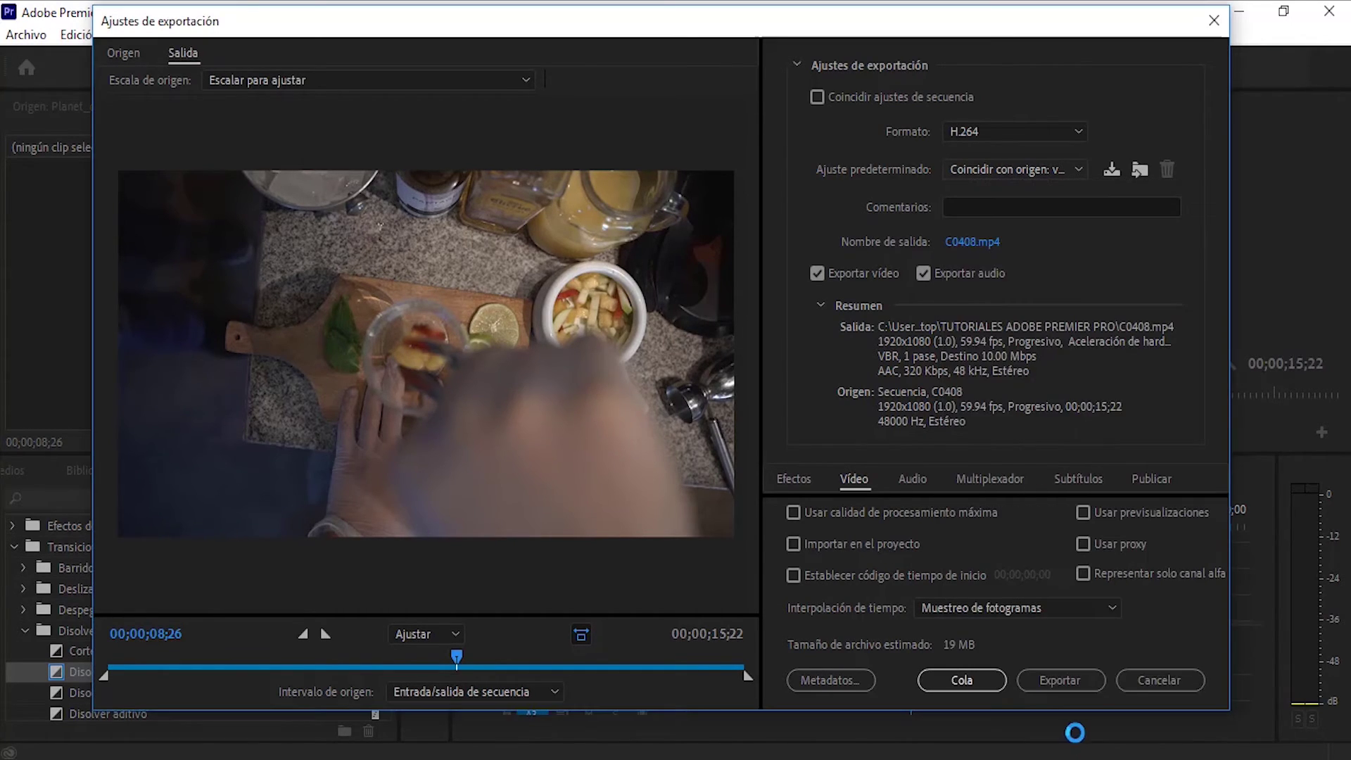
- Name the output file TUTORIAL FINALIZADO in the desktop folder TUTORIALES ADOBE PREMIER PRO and export the video
{"action": "left_click", "coordinate": [975, 243]}
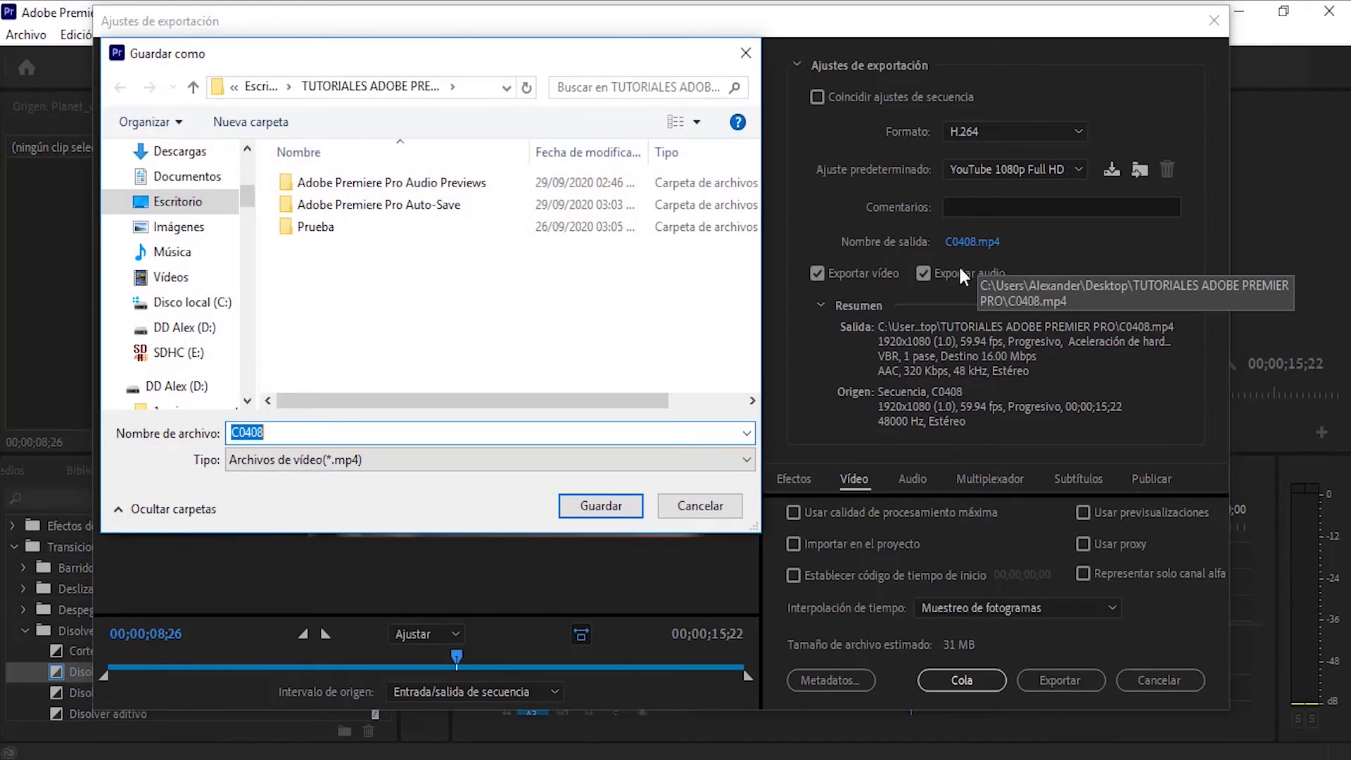
{"action": "left_click", "coordinate": [184, 204]}
{"action": "left_click", "coordinate": [332, 224]}
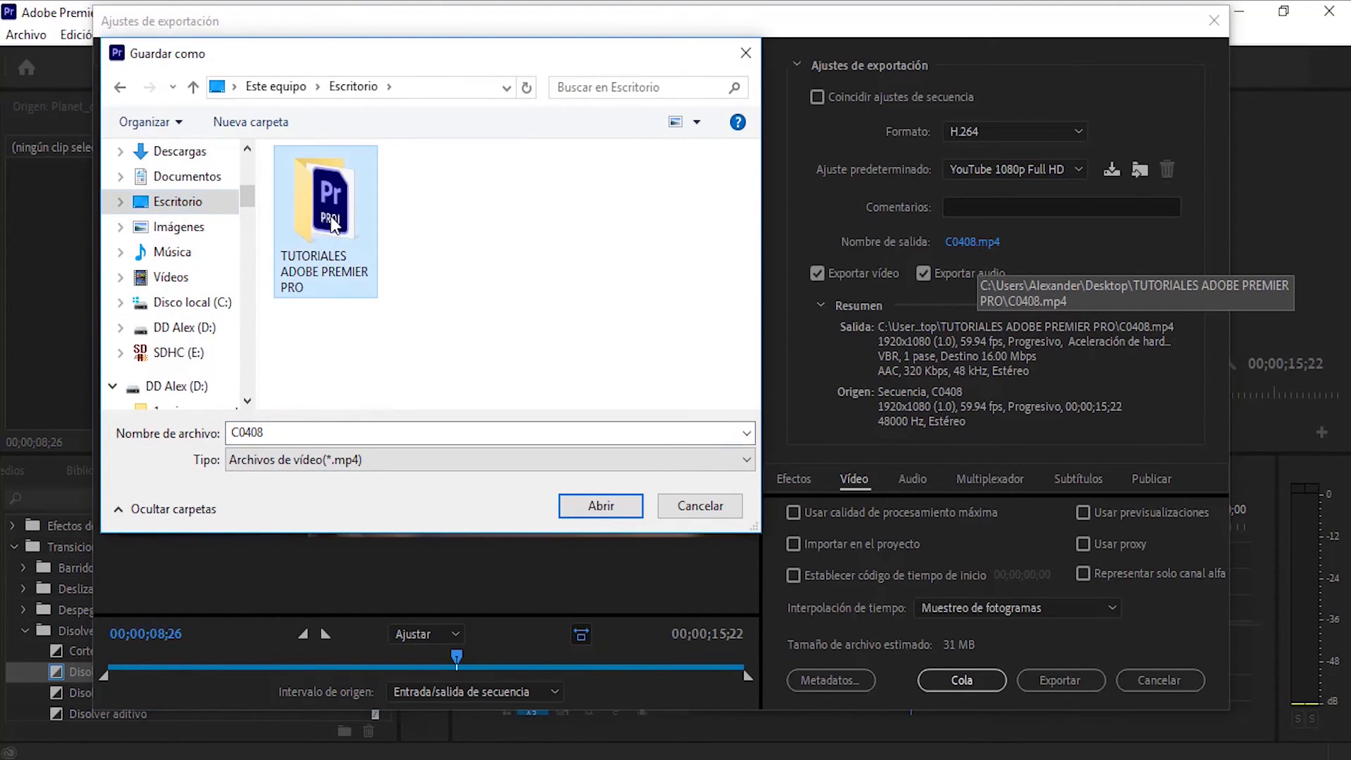
{"action": "left_click", "coordinate": [588, 512]}
{"action": "type", "text": "TUTO"}
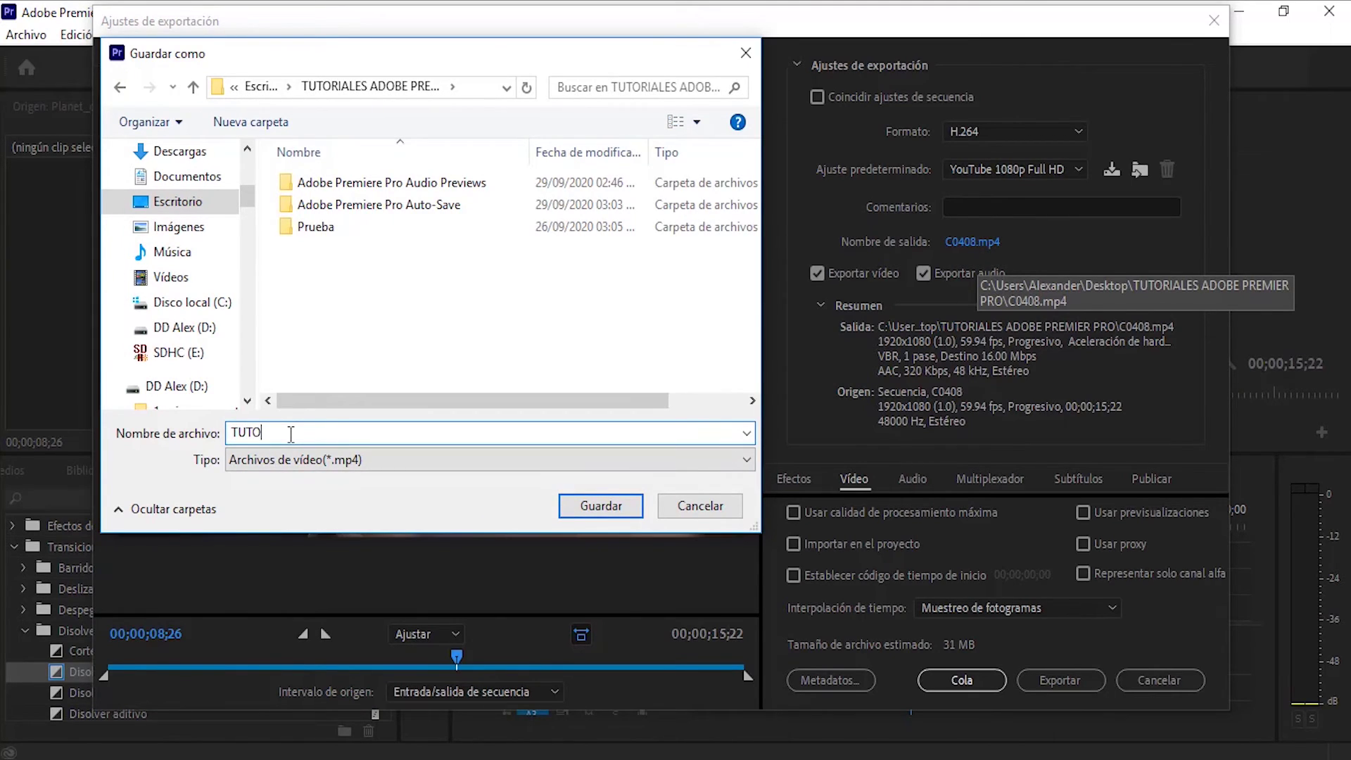
{"action": "type", "text": "RIAL FINALIZADO"}
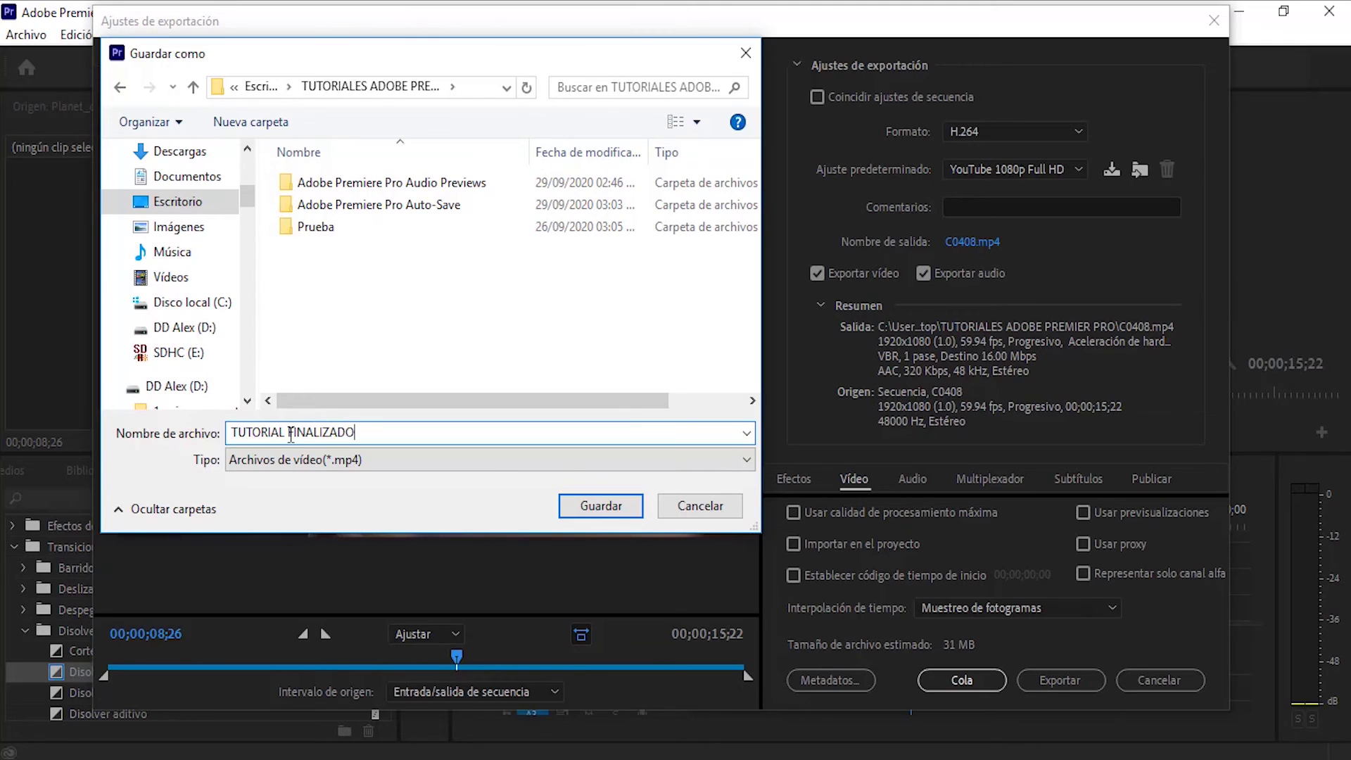
{"action": "left_click", "coordinate": [602, 507]}
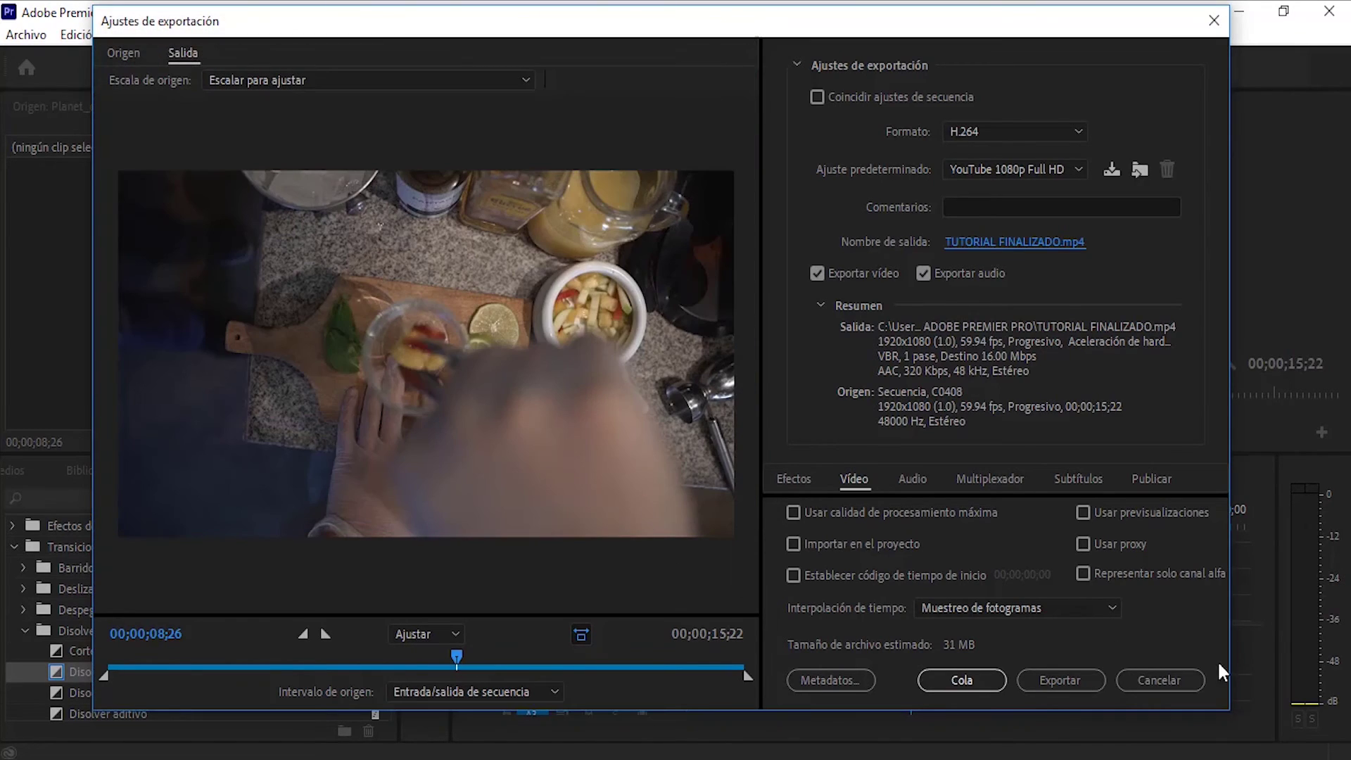
{"action": "left_click", "coordinate": [1052, 682]}
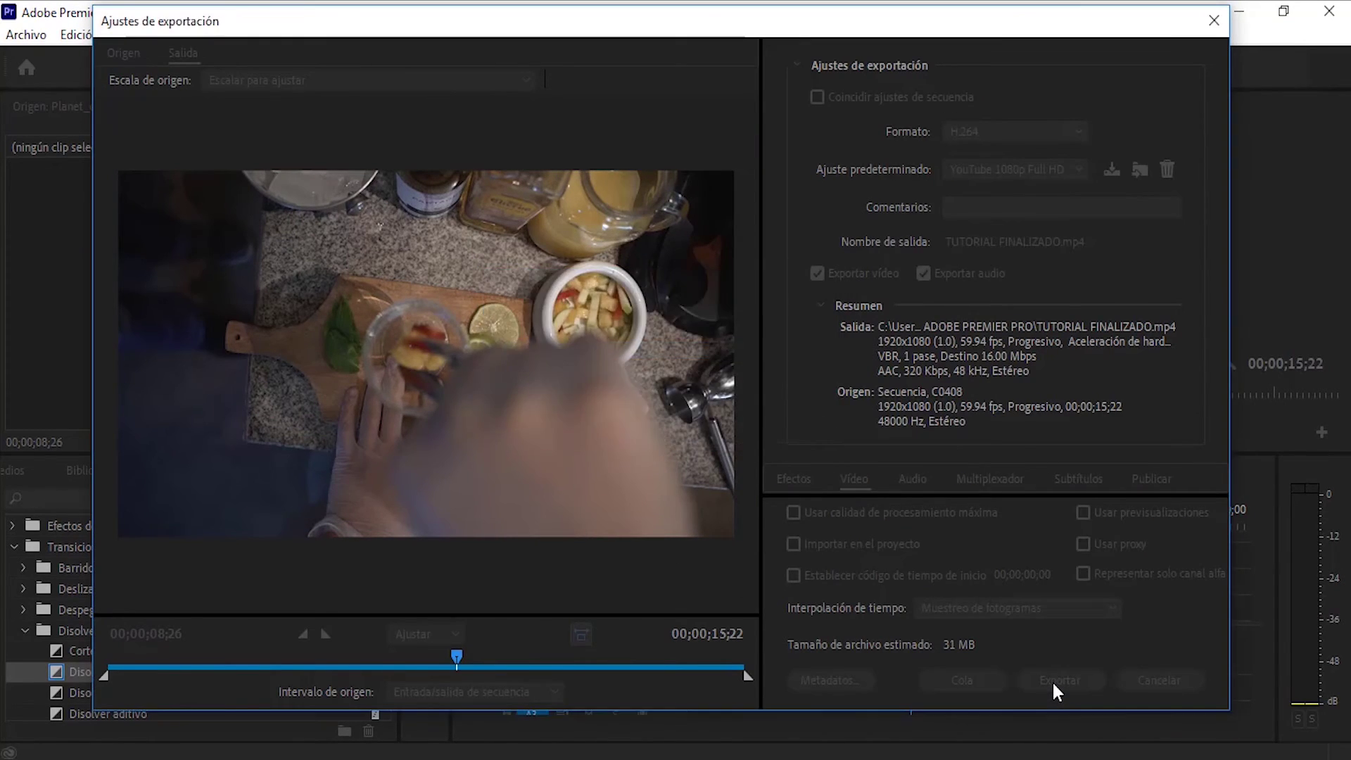